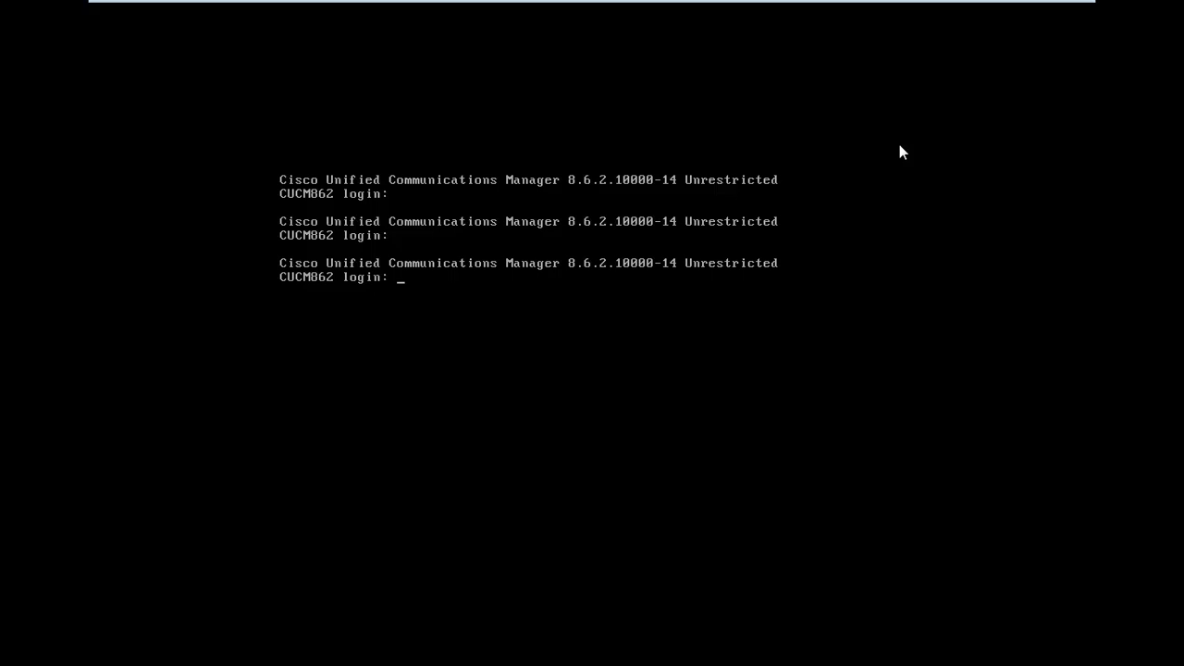
# Log in to the CUCM Platform CLI as admin, then switch to the Windows XP virtual machine
pyautogui.write('admin')
pyautogui.press('Return')
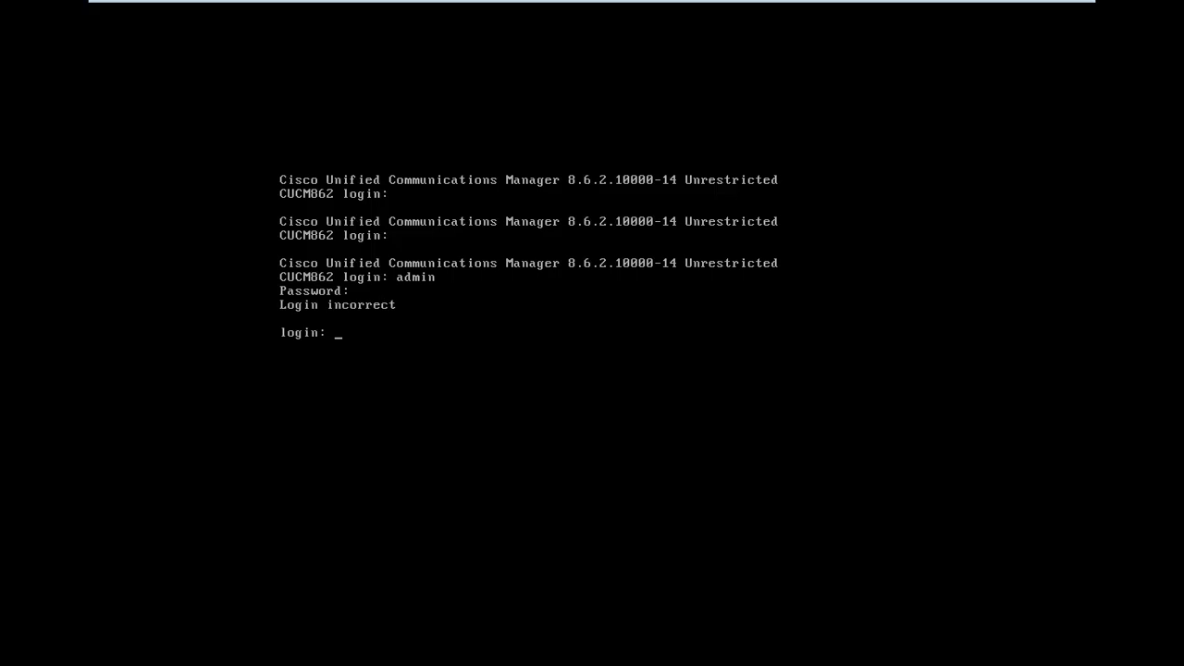
pyautogui.write('admin')
pyautogui.press('Return')
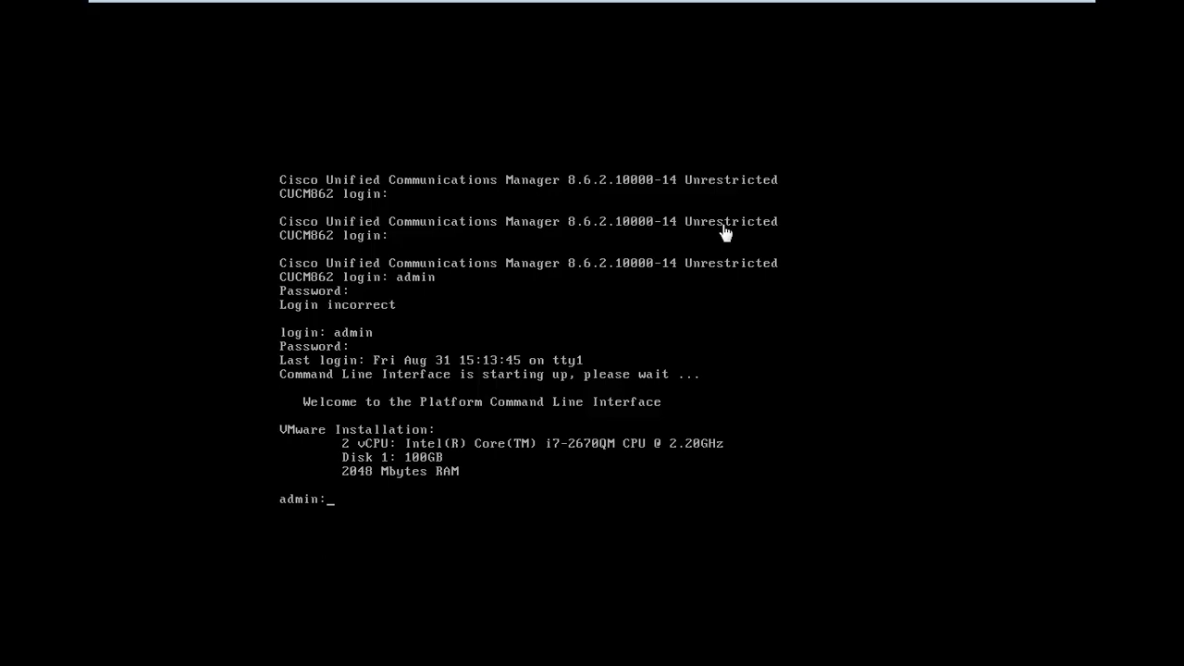
pyautogui.moveTo(1031, 5)
pyautogui.click(967, 11)
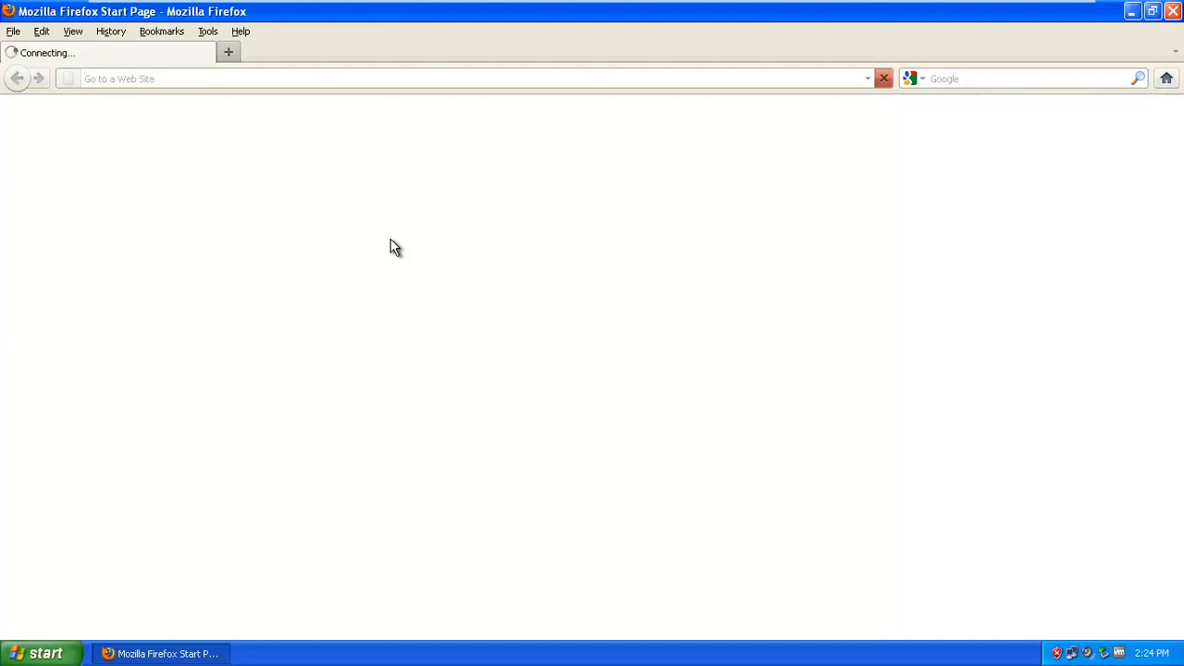
# Browse Firefox to the server address 177.1.100.12
pyautogui.click(242, 79)
pyautogui.write('177')
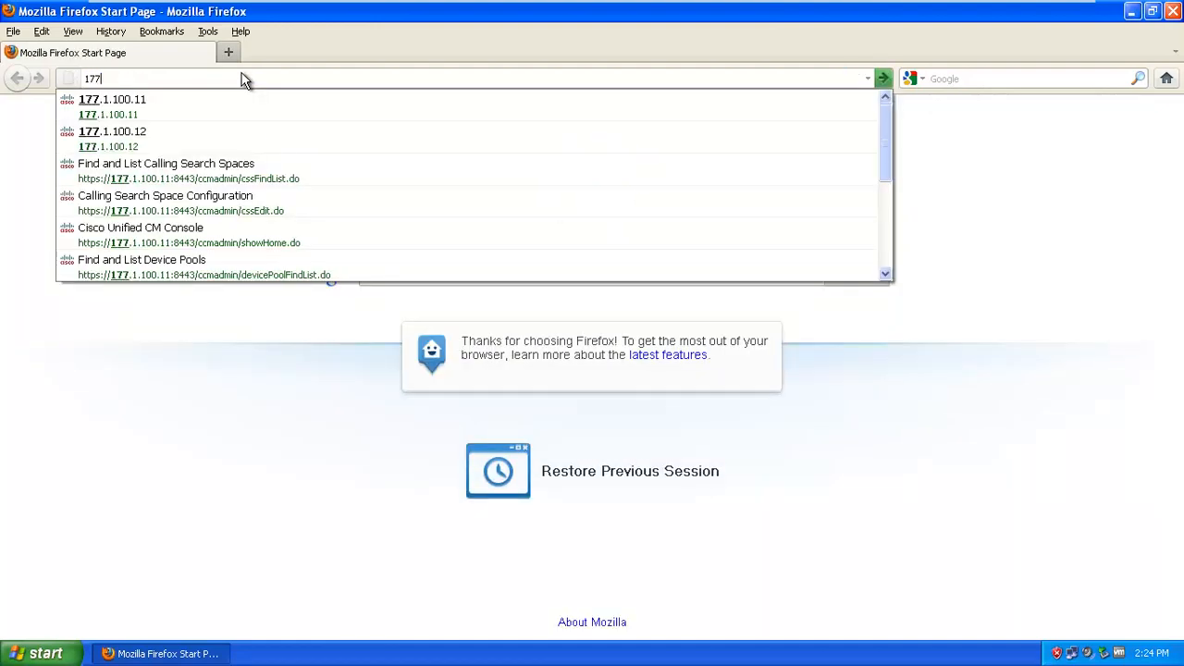
pyautogui.write('.1.100')
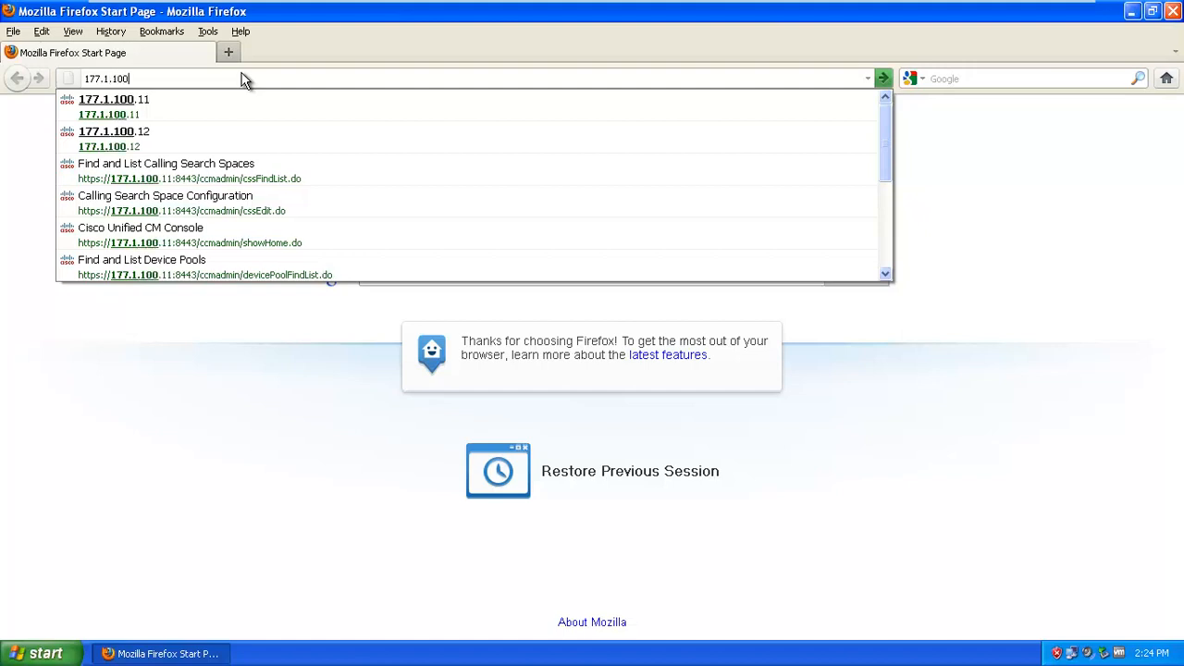
pyautogui.write('.12')
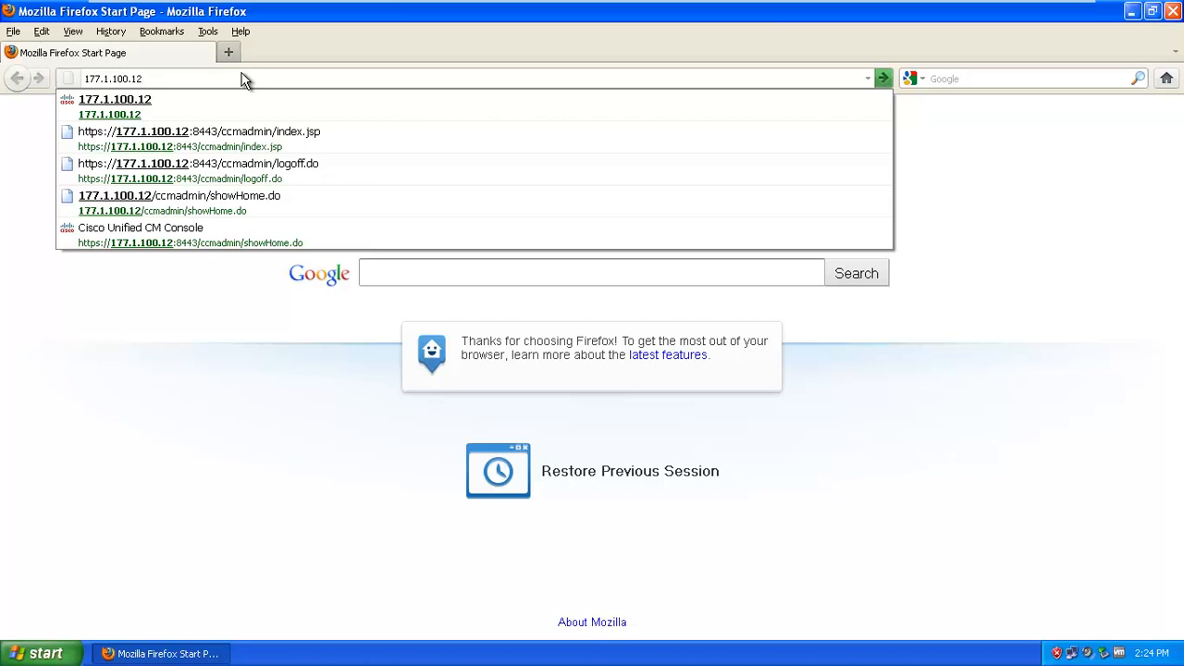
pyautogui.press('Return')
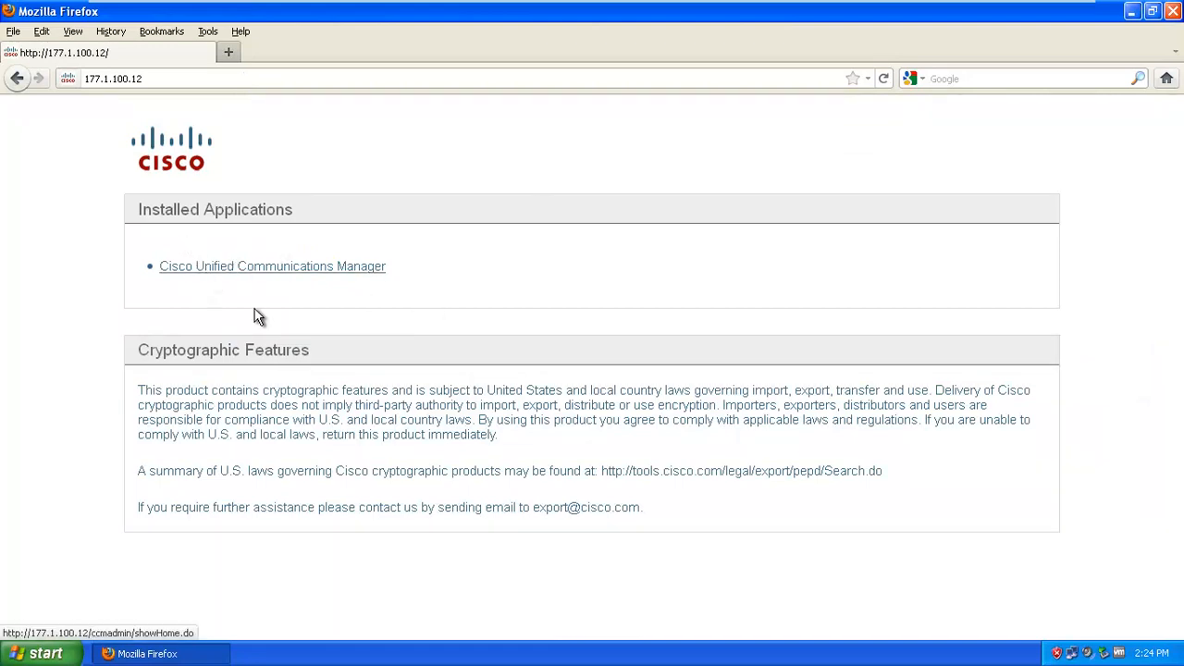
# Open the Cisco Unified Communications Manager link and select Cisco Unified OS Administration in Navigation
pyautogui.click(207, 265)
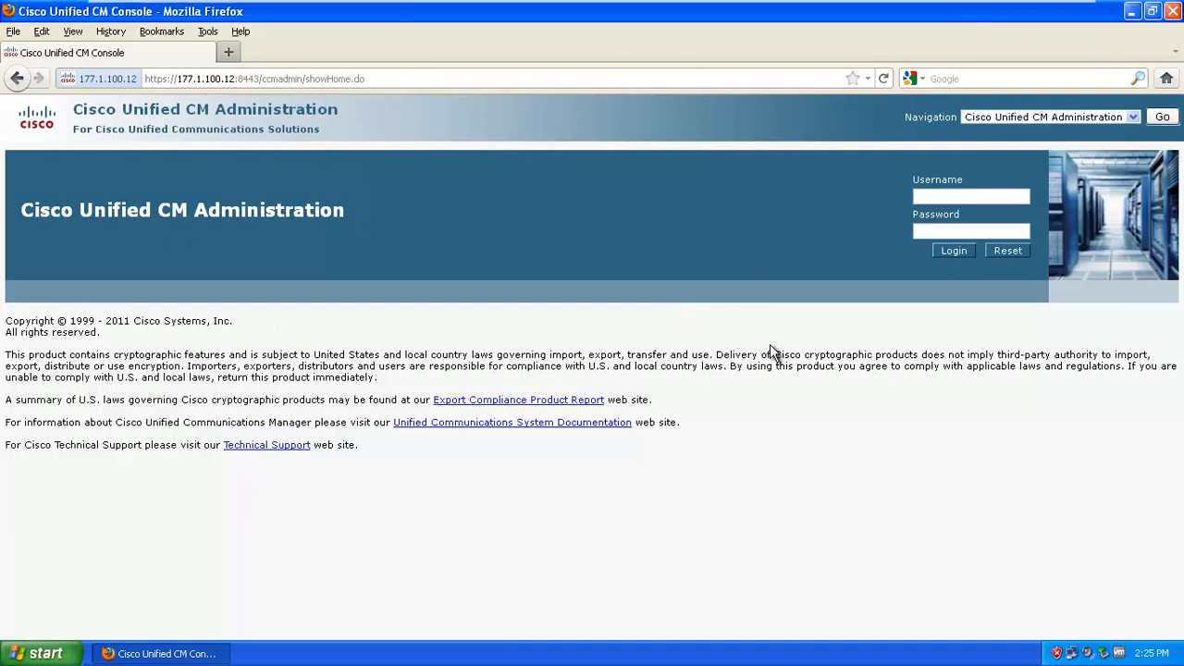
pyautogui.click(1005, 117)
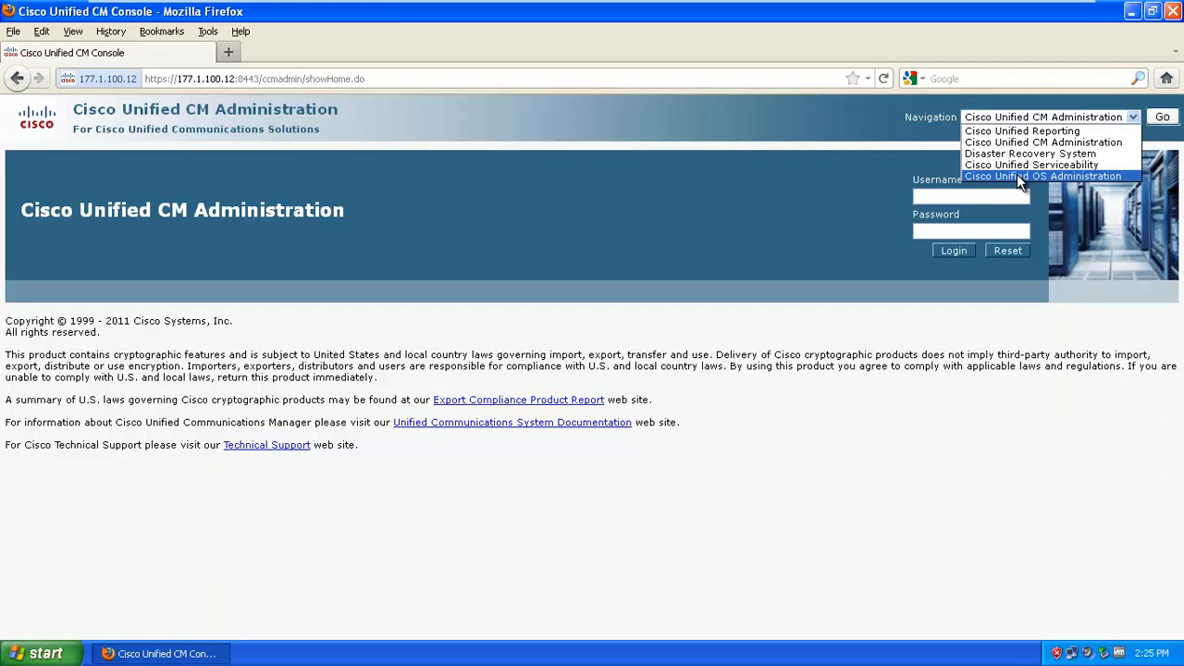
pyautogui.click(1017, 176)
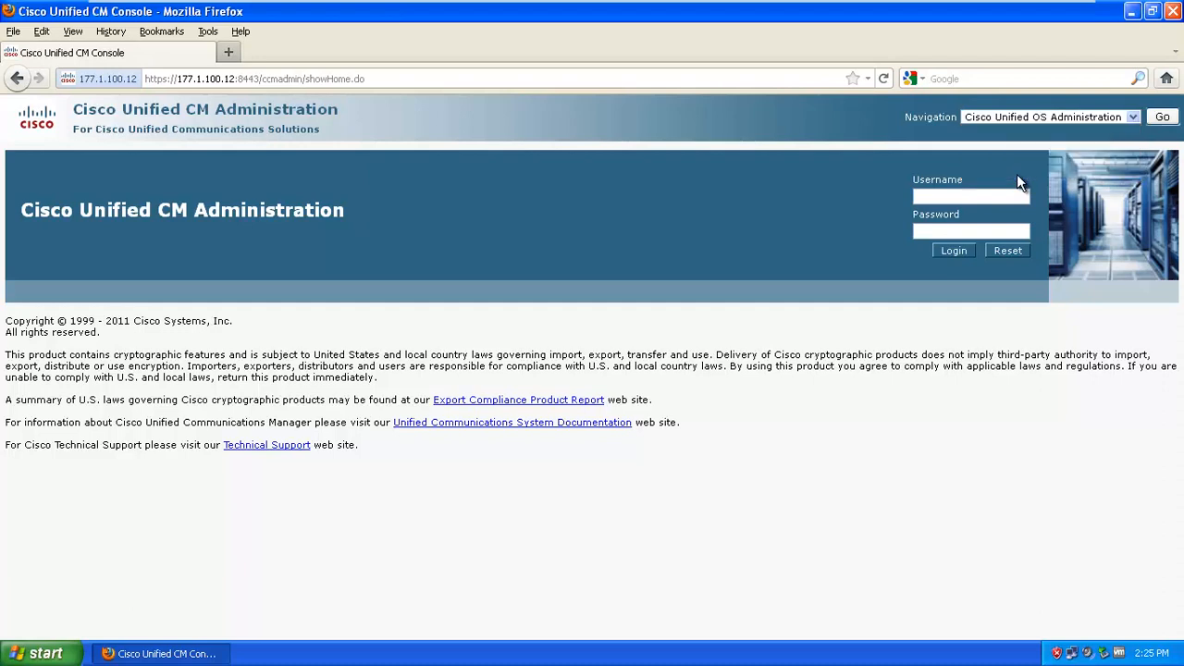
# Go to Cisco Unified OS Administration and sign in with the admin username and password
pyautogui.click(1166, 124)
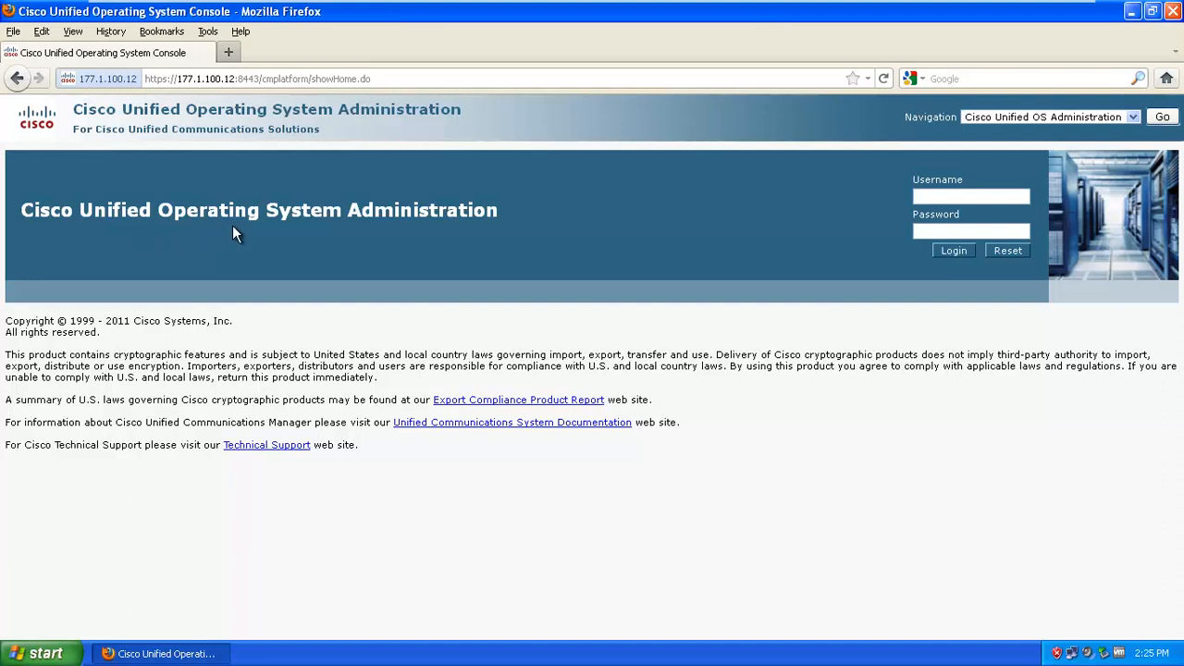
pyautogui.write('admin2')
pyautogui.press('Tab')
pyautogui.click(957, 196)
pyautogui.press('BackSpace')
pyautogui.write('**********')
pyautogui.press('Return')
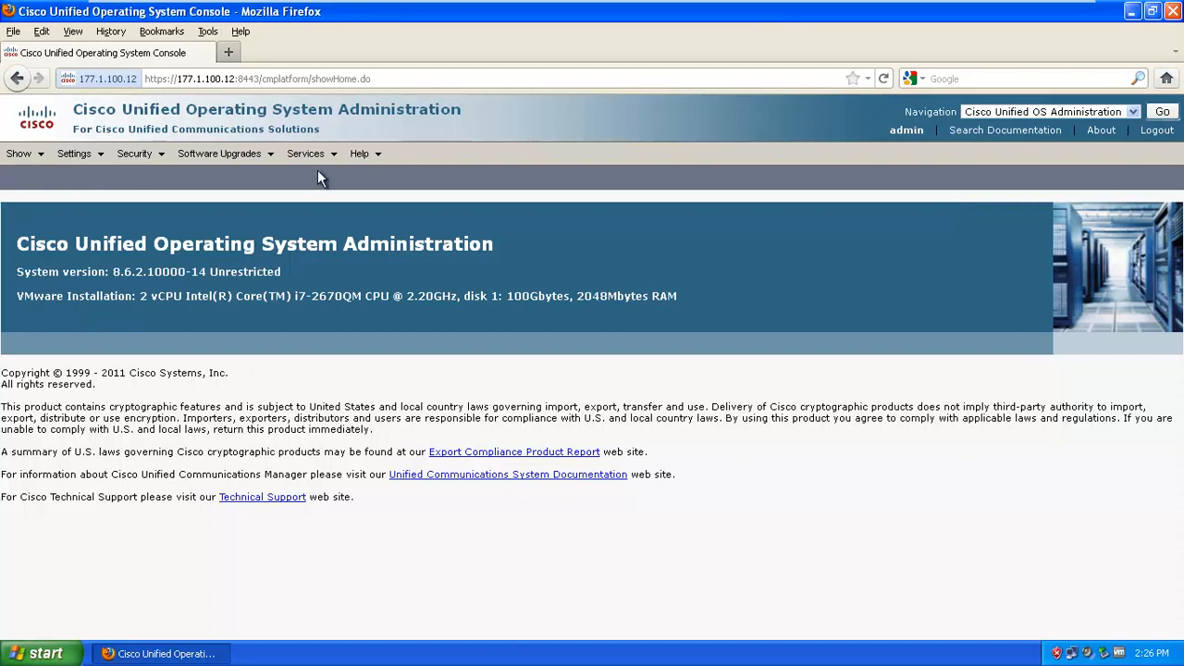
# Show the Cluster page listing cucm862 at 177.1.100.12 as First Node (Publisher)
pyautogui.moveTo(29, 155)
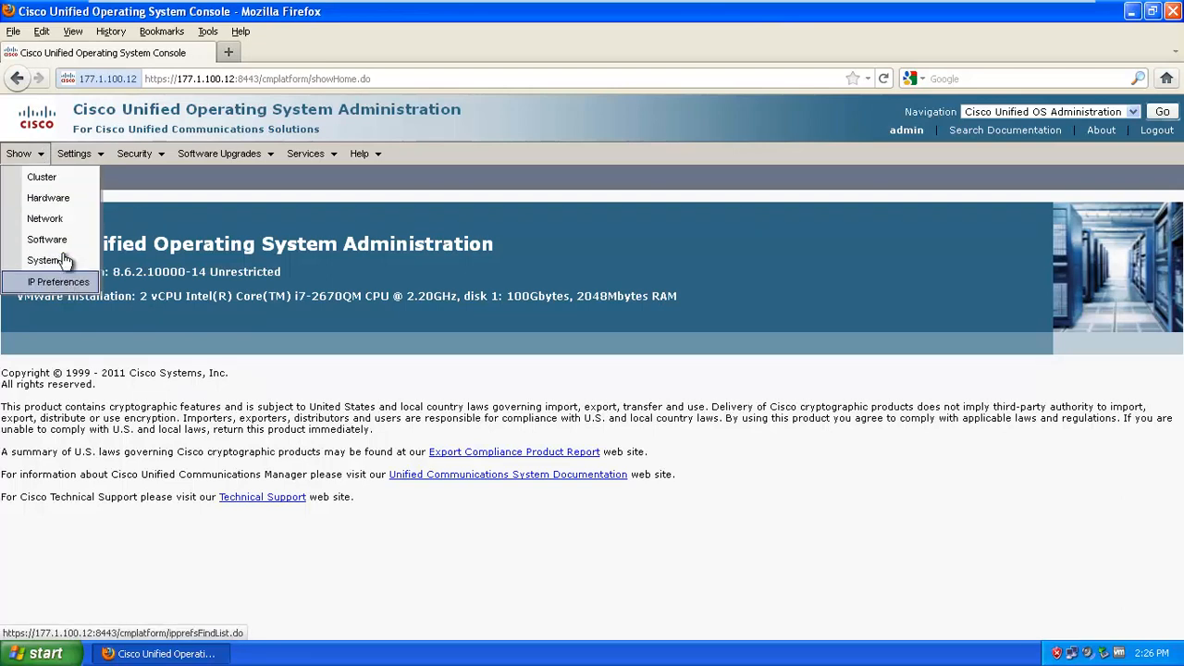
pyautogui.click(41, 178)
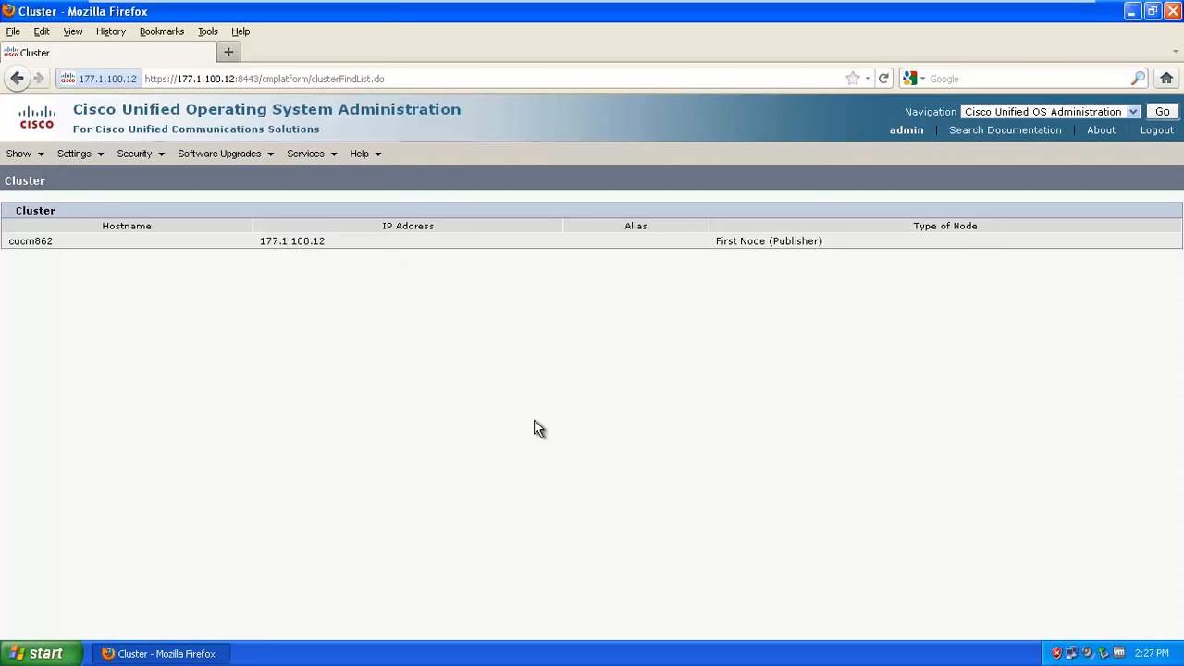
pyautogui.click(39, 158)
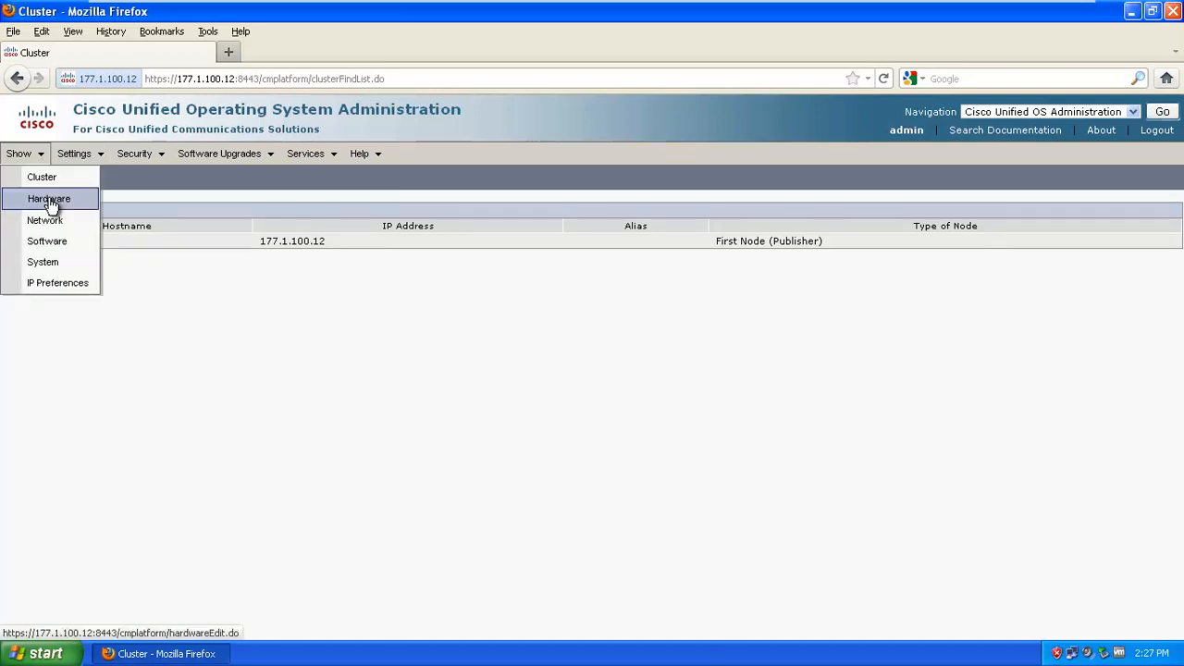
# Show the Hardware status page: VMware platform, 2048 Mbytes memory, one 100 GB disk
pyautogui.click(49, 201)
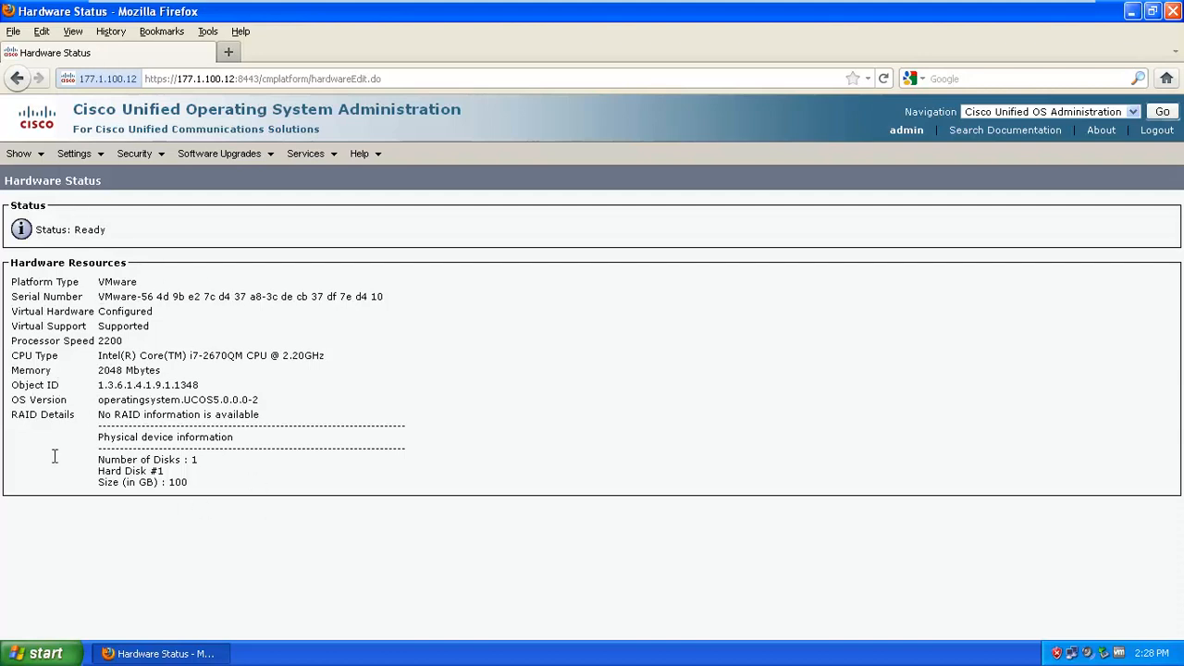
pyautogui.click(33, 154)
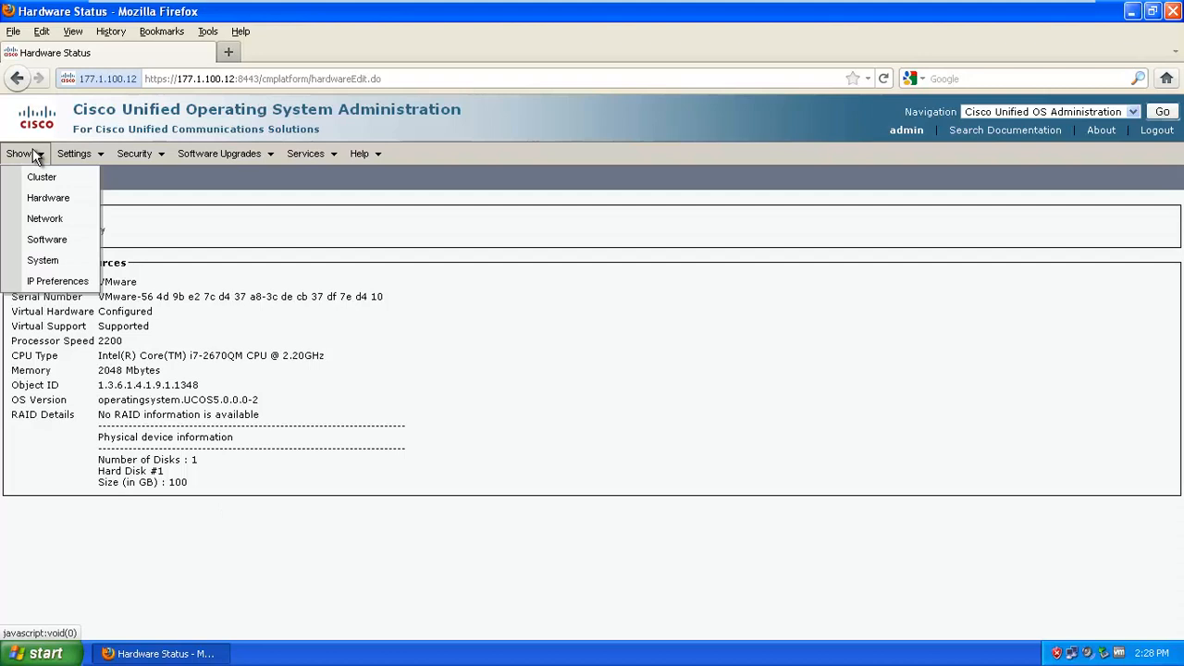
# Review the Network Configuration page: IP 177.1.100.12, DHCP disabled, gateway 177.1.100.1, DNS details
pyautogui.click(51, 222)
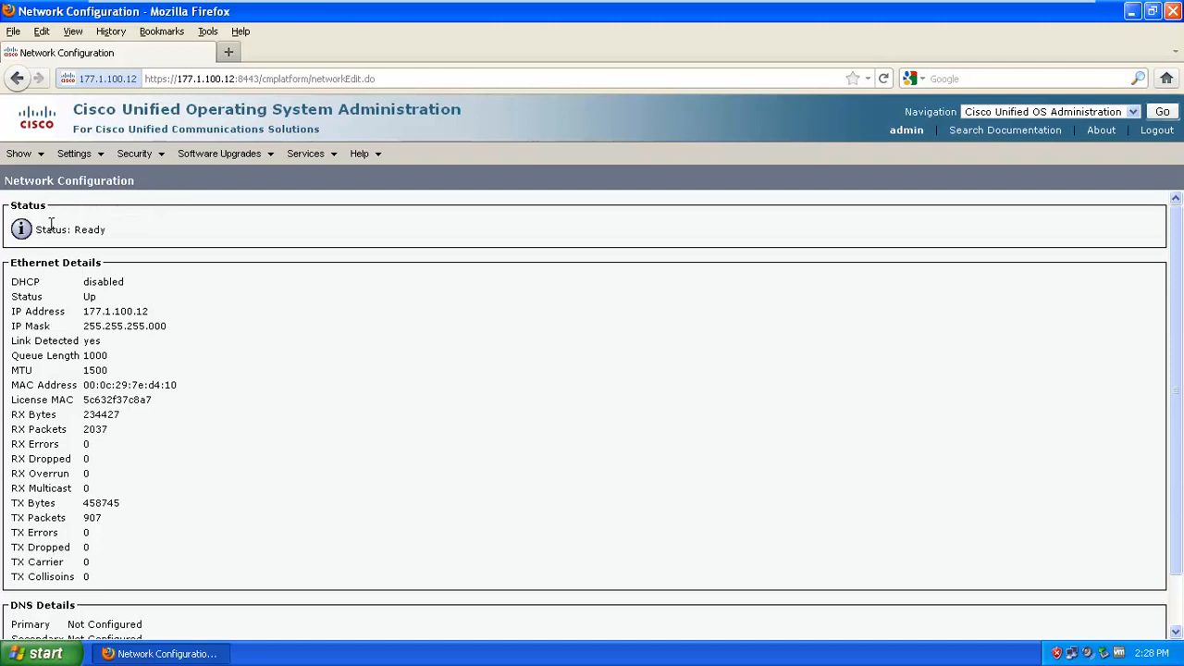
pyautogui.scroll(-2, 397, 510)
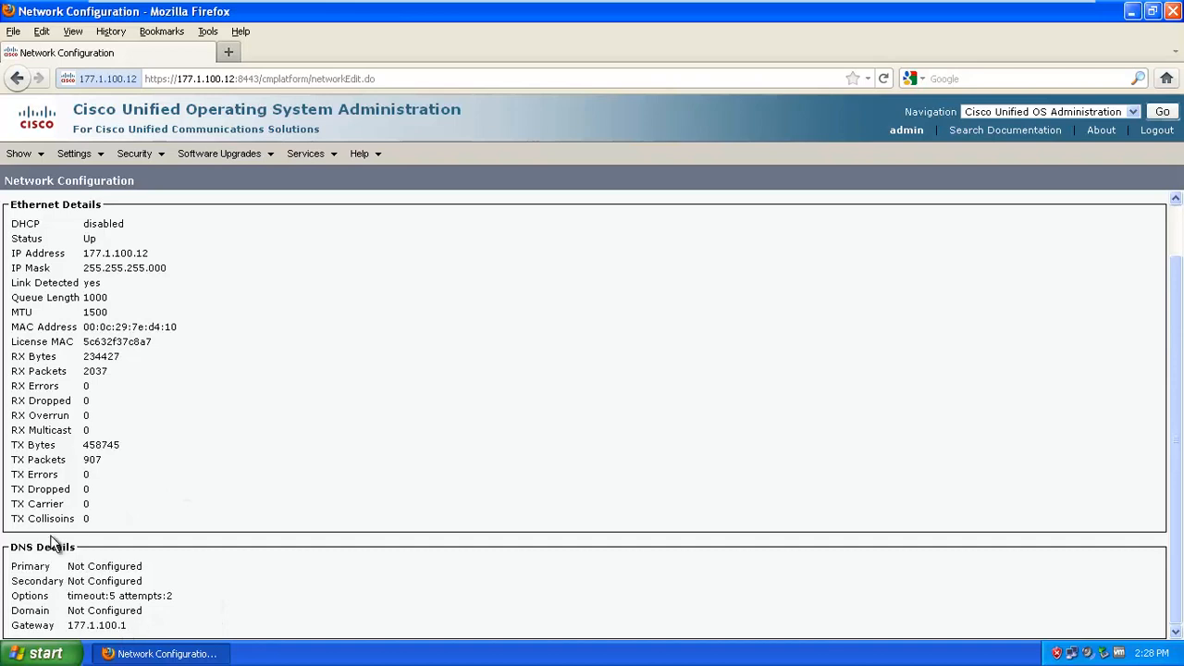
pyautogui.scroll(2, 72, 546)
pyautogui.moveTo(28, 156)
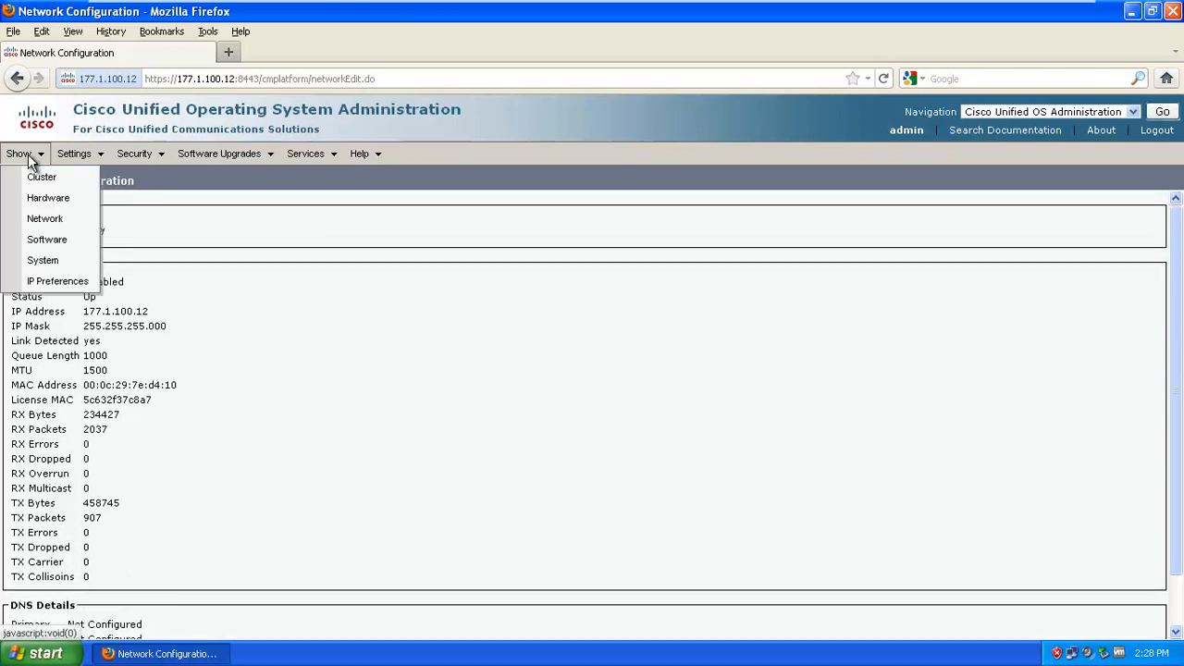
pyautogui.click(26, 248)
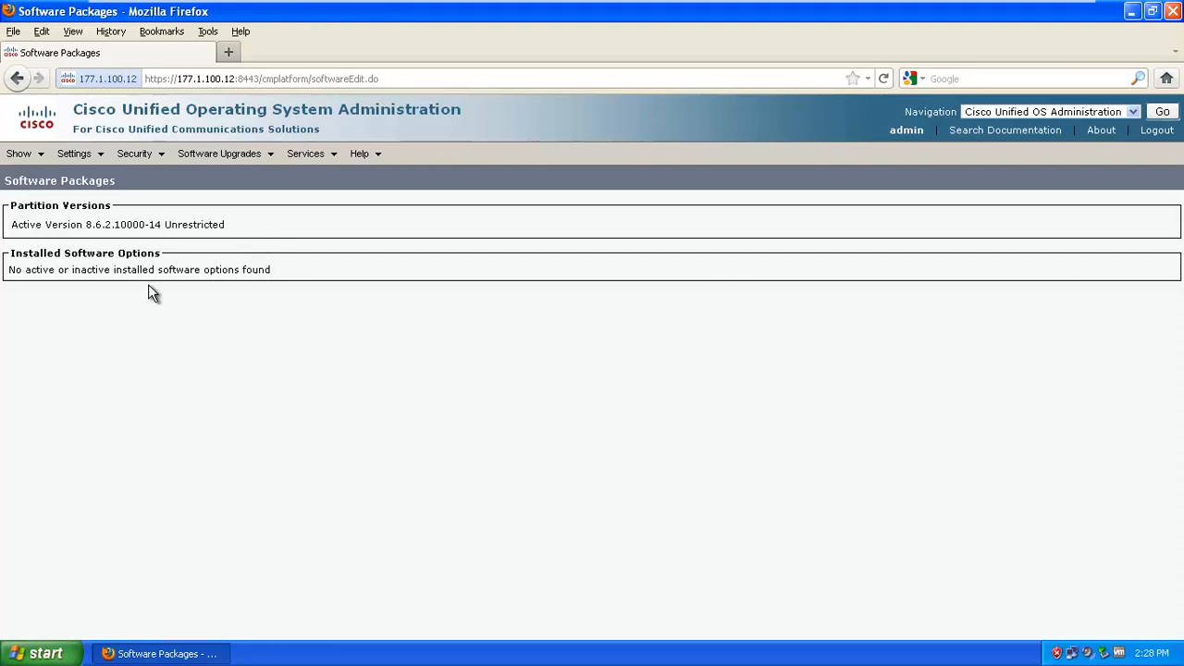
pyautogui.moveTo(21, 153)
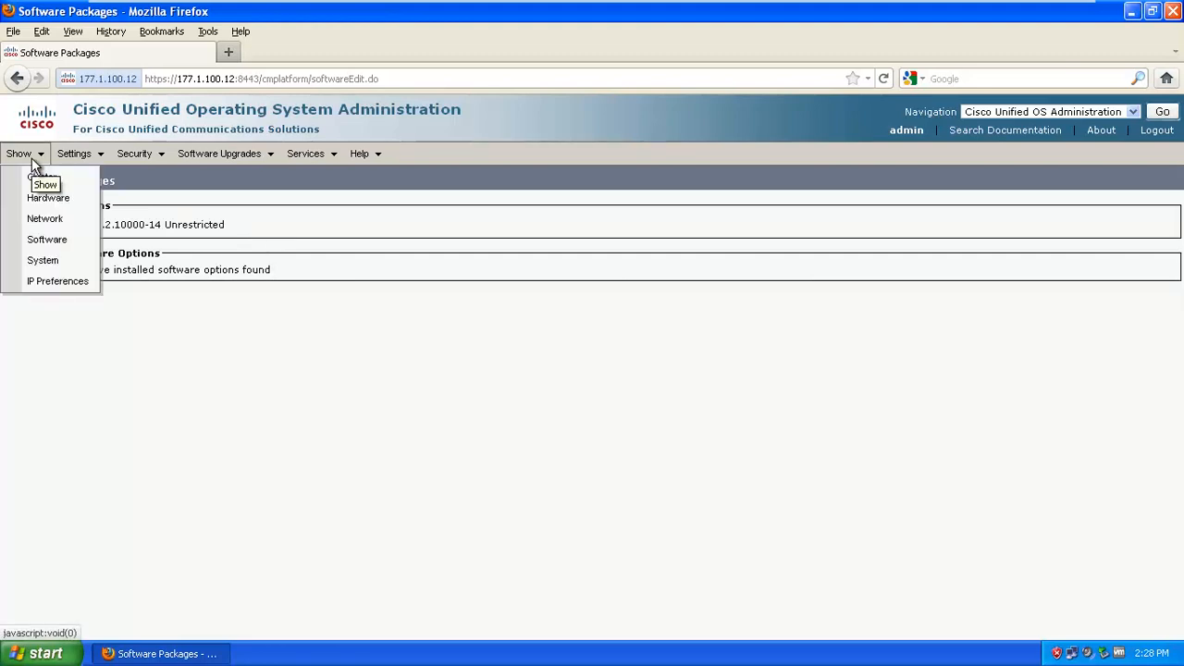
pyautogui.click(41, 263)
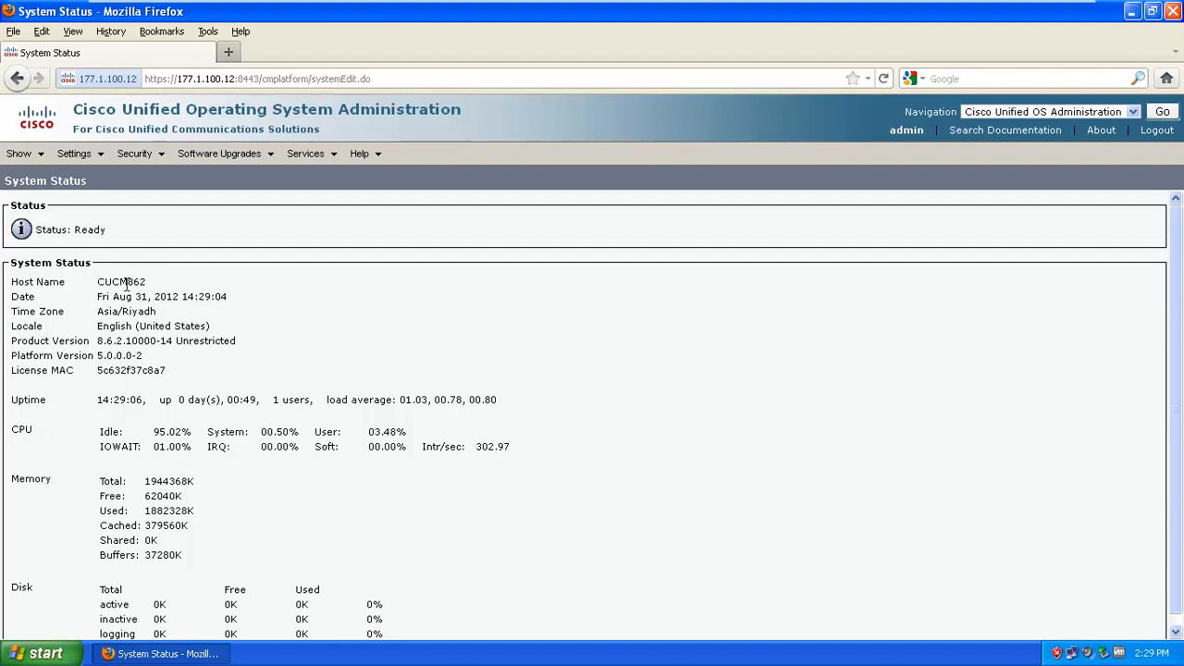
pyautogui.click(234, 159)
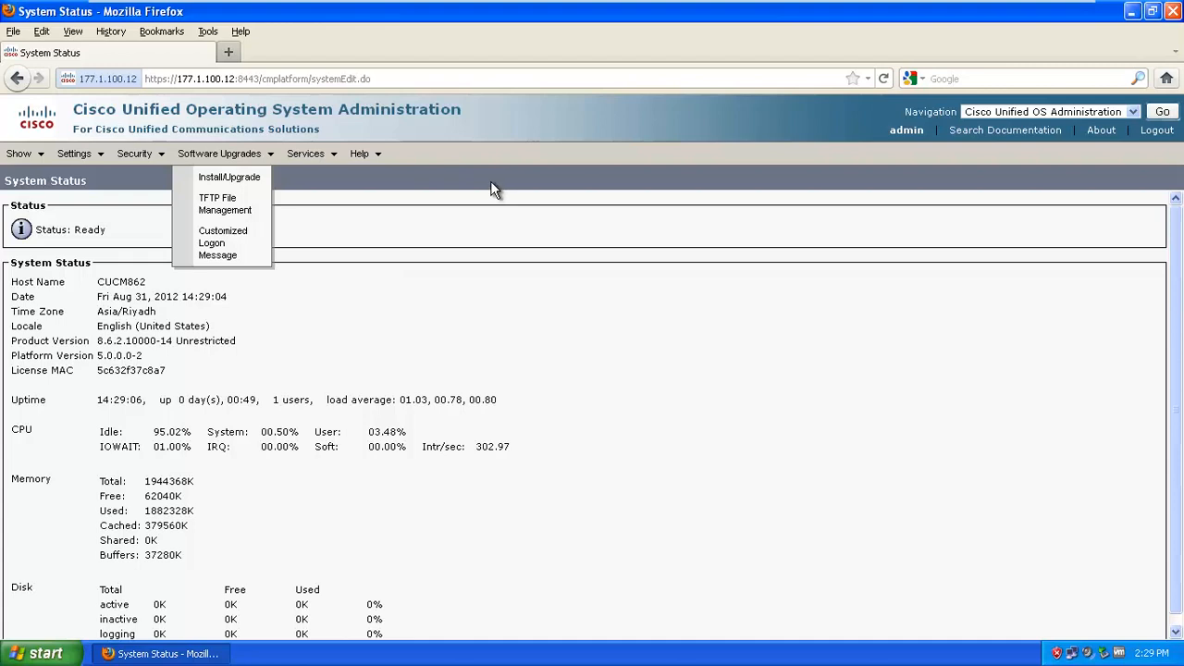
pyautogui.scroll(-1, 277, 319)
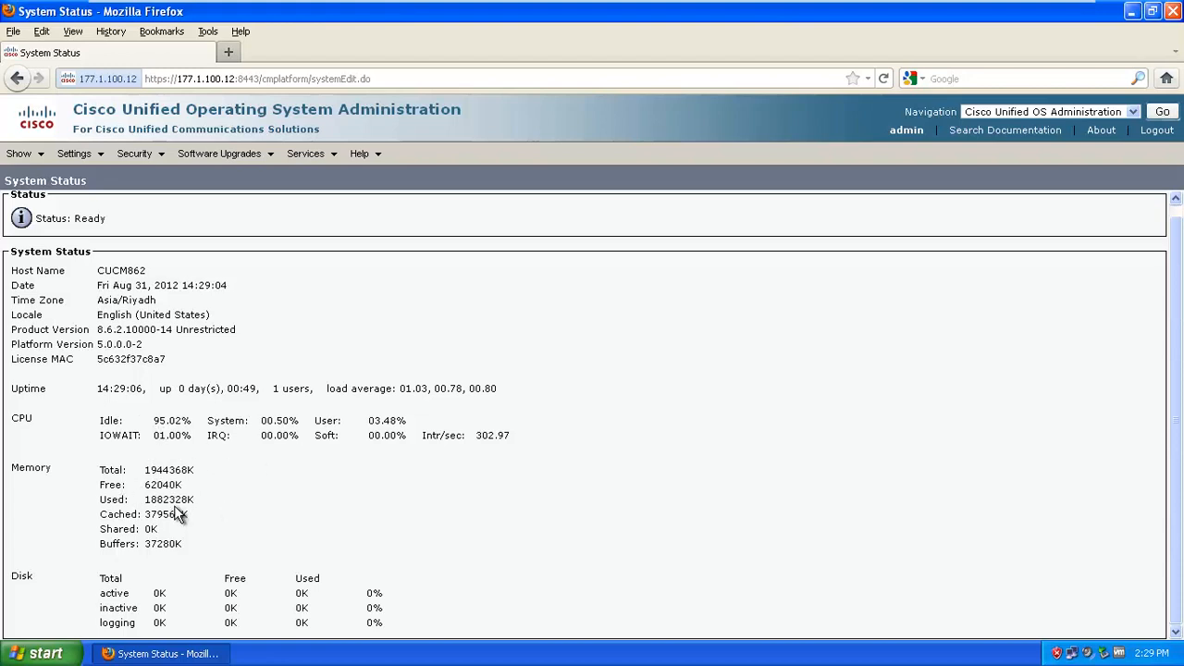
pyautogui.scroll(1, 169, 513)
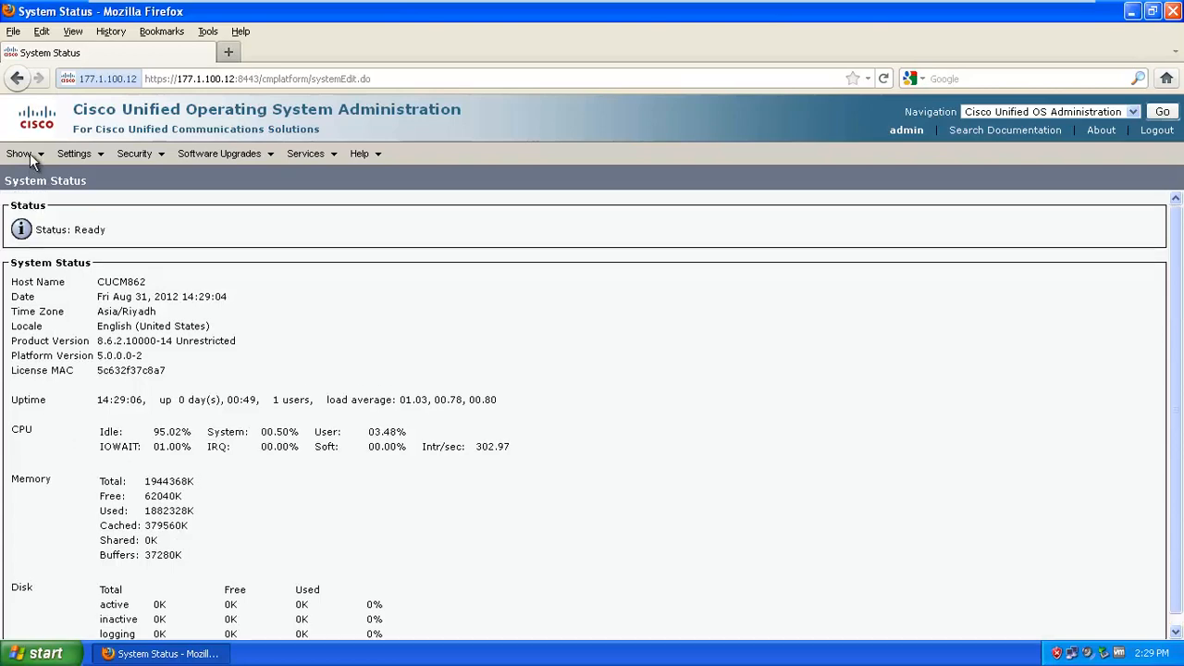
pyautogui.moveTo(33, 159)
pyautogui.click(24, 283)
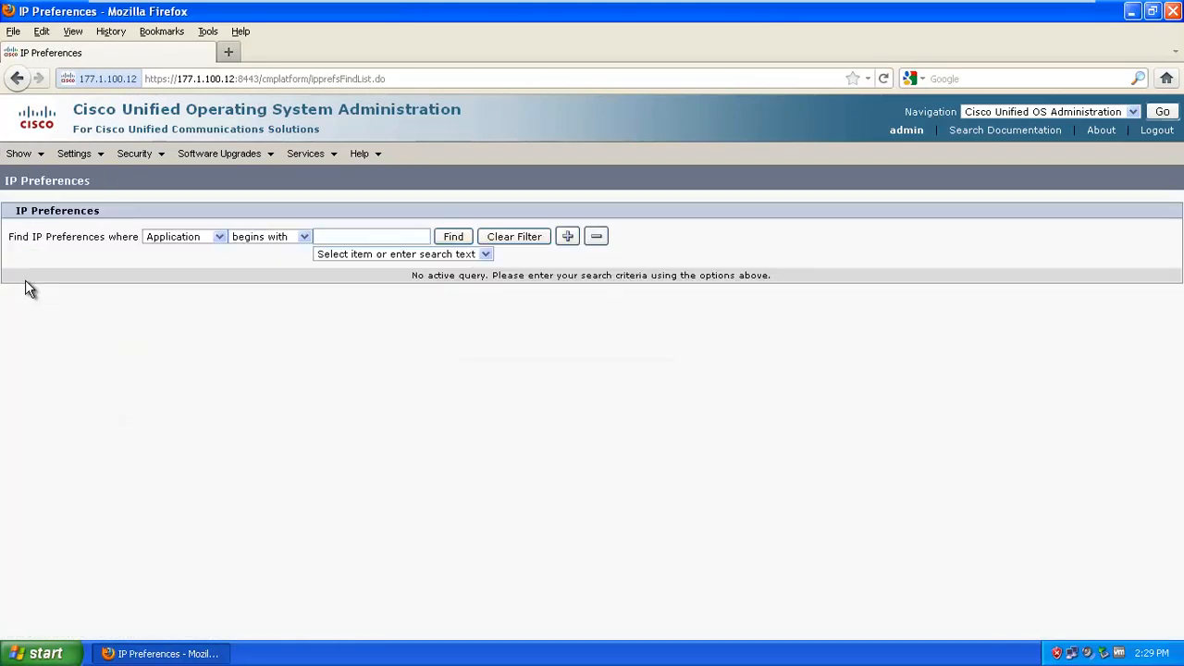
pyautogui.click(453, 238)
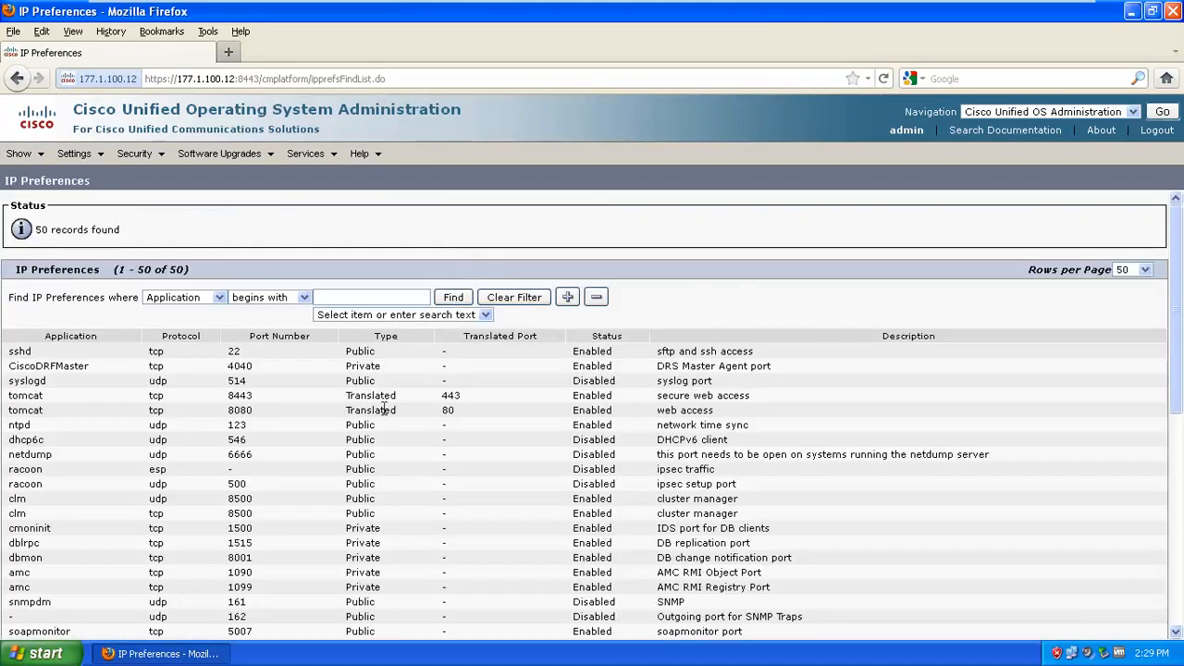
pyautogui.scroll(-3, 265, 379)
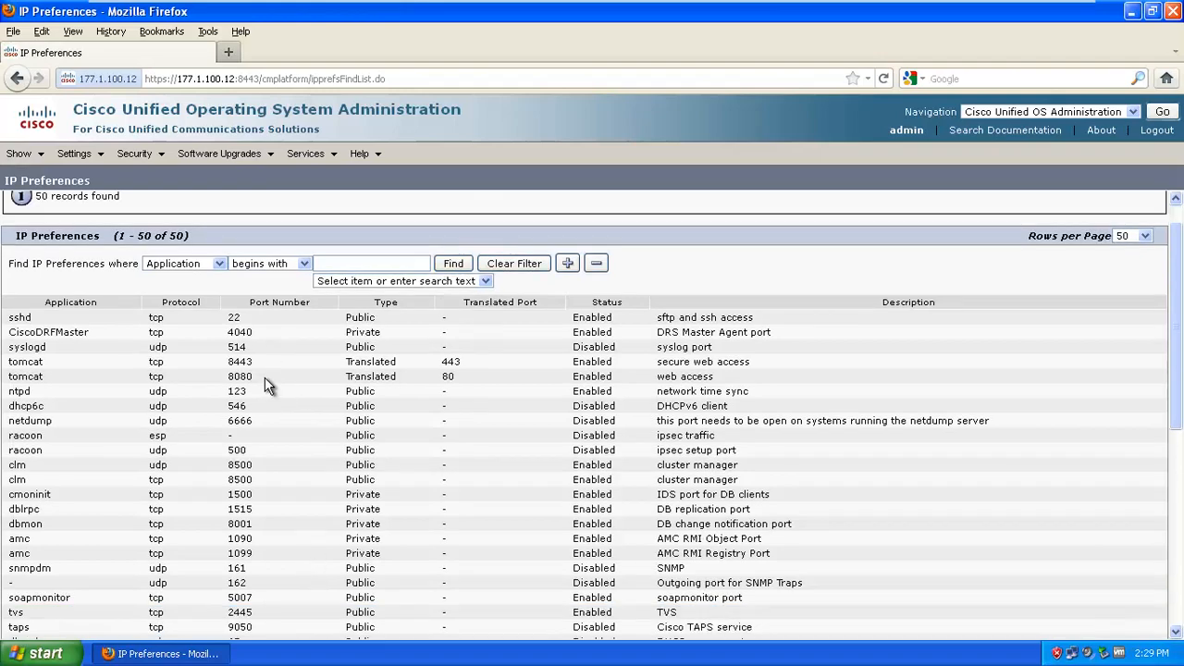
pyautogui.scroll(-7, 265, 378)
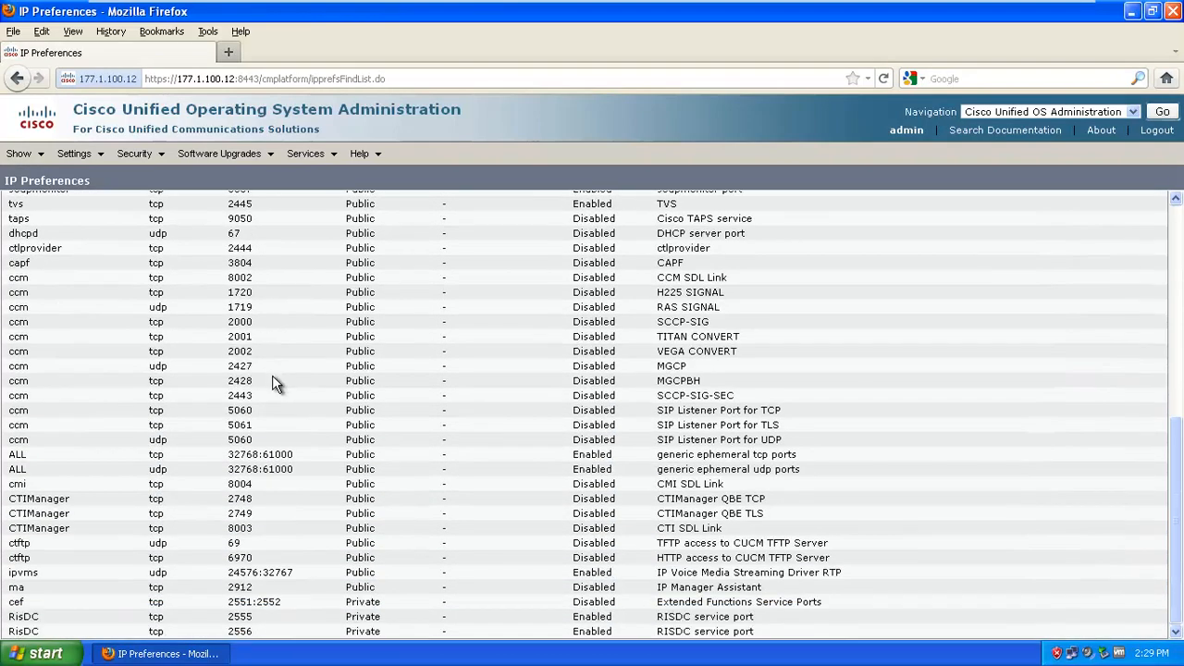
pyautogui.scroll(10, 264, 372)
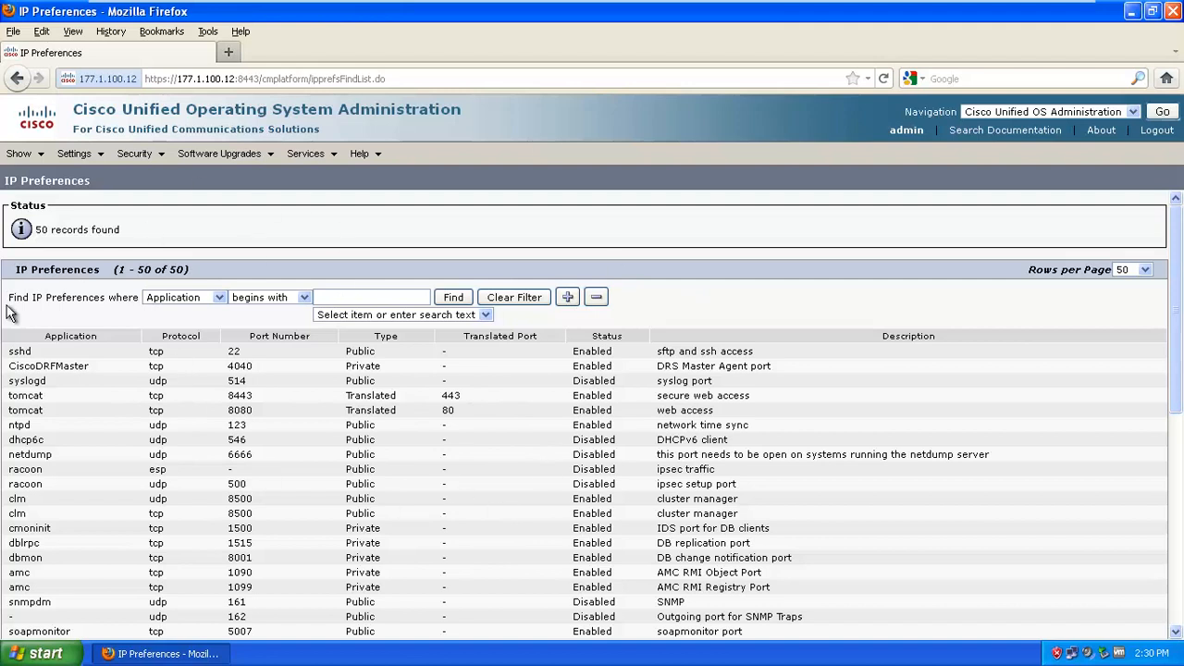
pyautogui.moveTo(97, 164)
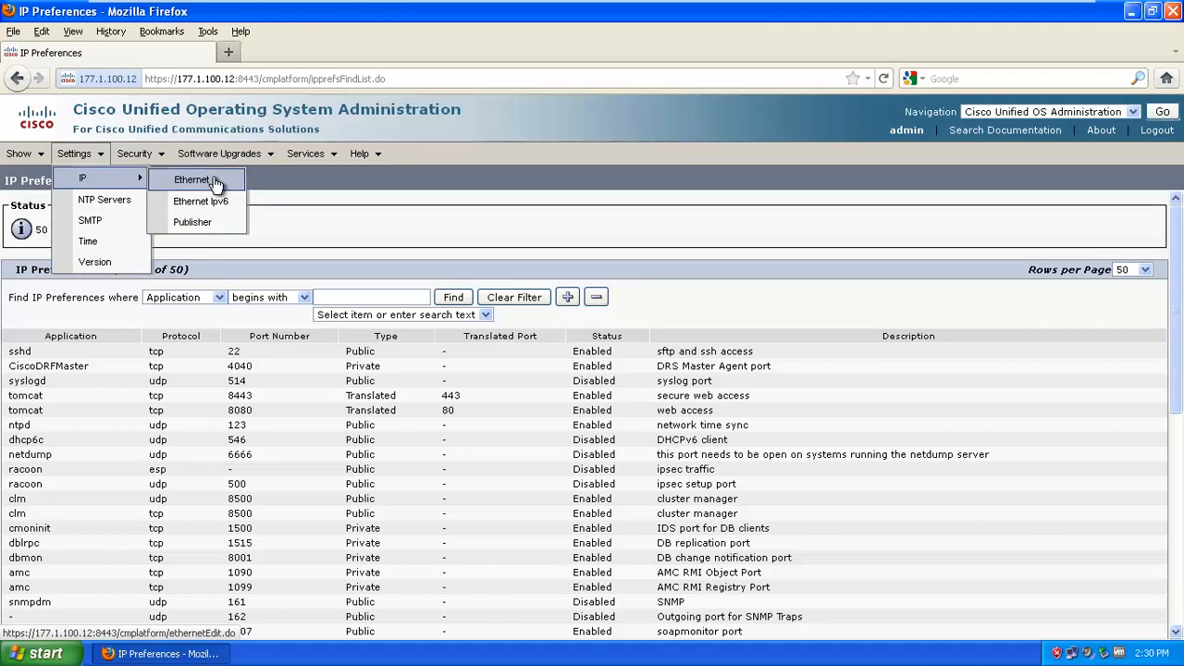
# Open Settings > IP > Ethernet showing hostname CUCM862, IP 177.1.100.12, gateway 177.1.100.1
pyautogui.click(214, 182)
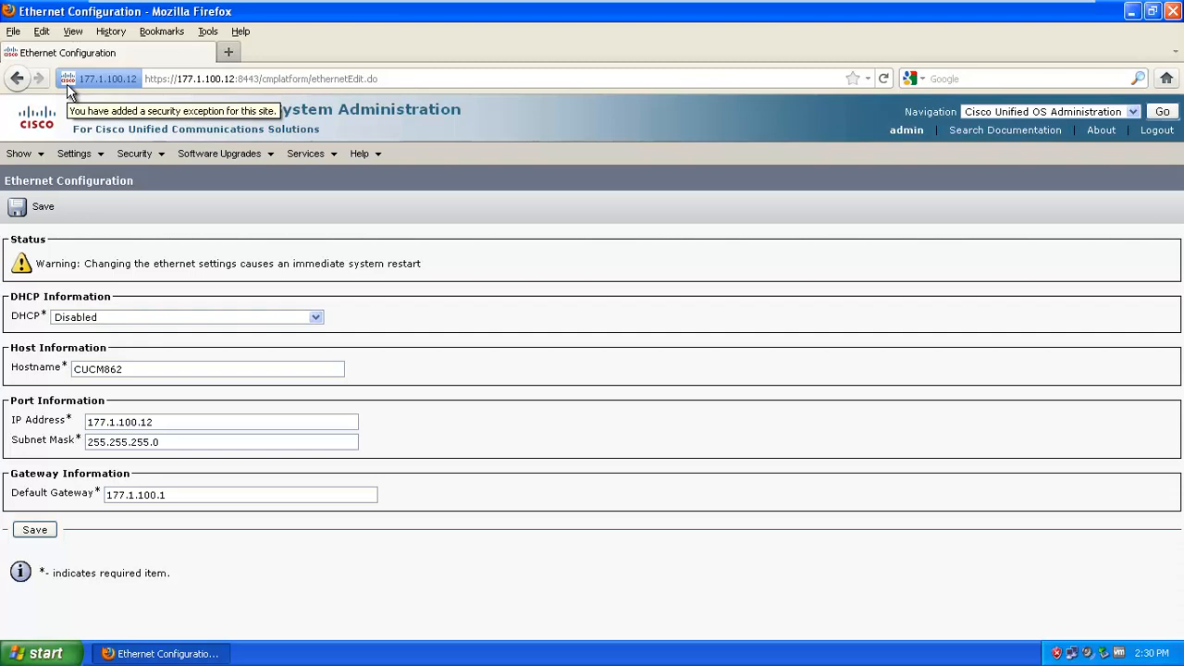
# Open the NTP Server list and check that server 177.1.254.1 is reported not accessible
pyautogui.moveTo(91, 153)
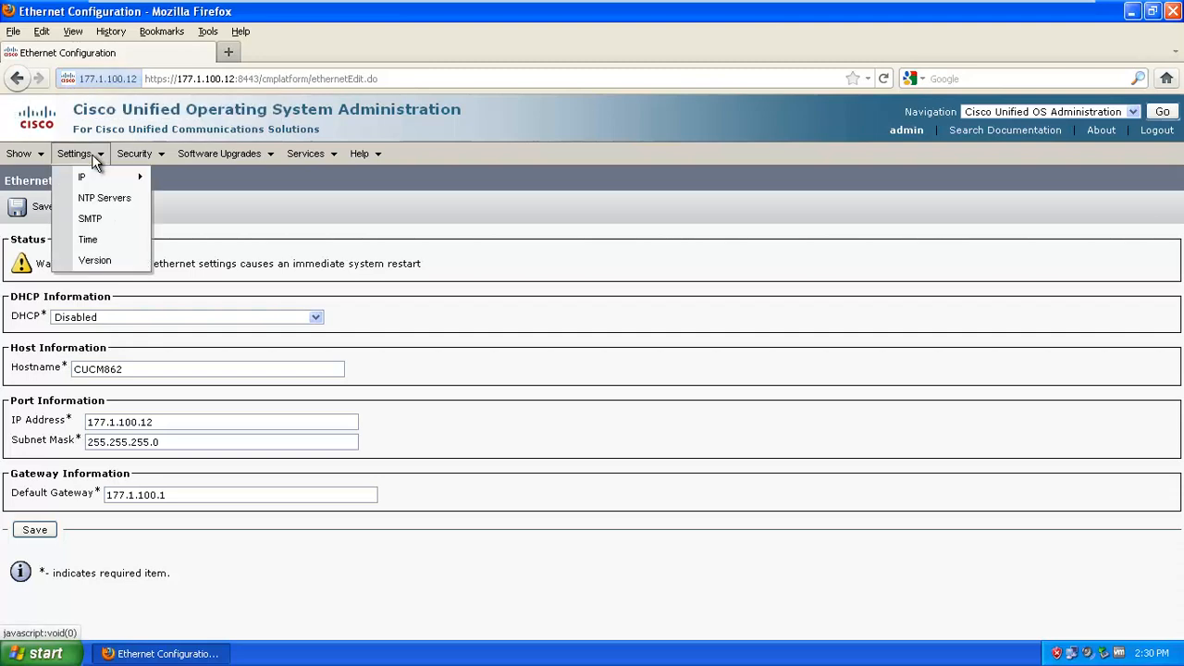
pyautogui.click(104, 200)
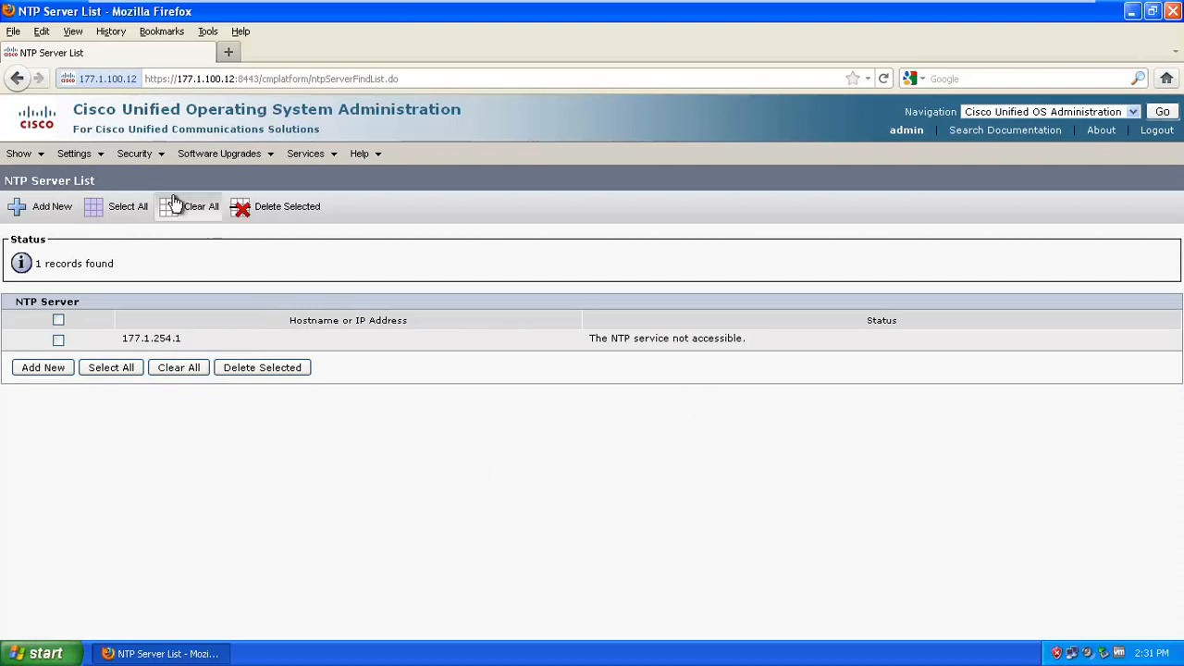
pyautogui.moveTo(608, 341); pyautogui.dragTo(730, 344)
pyautogui.click(358, 585)
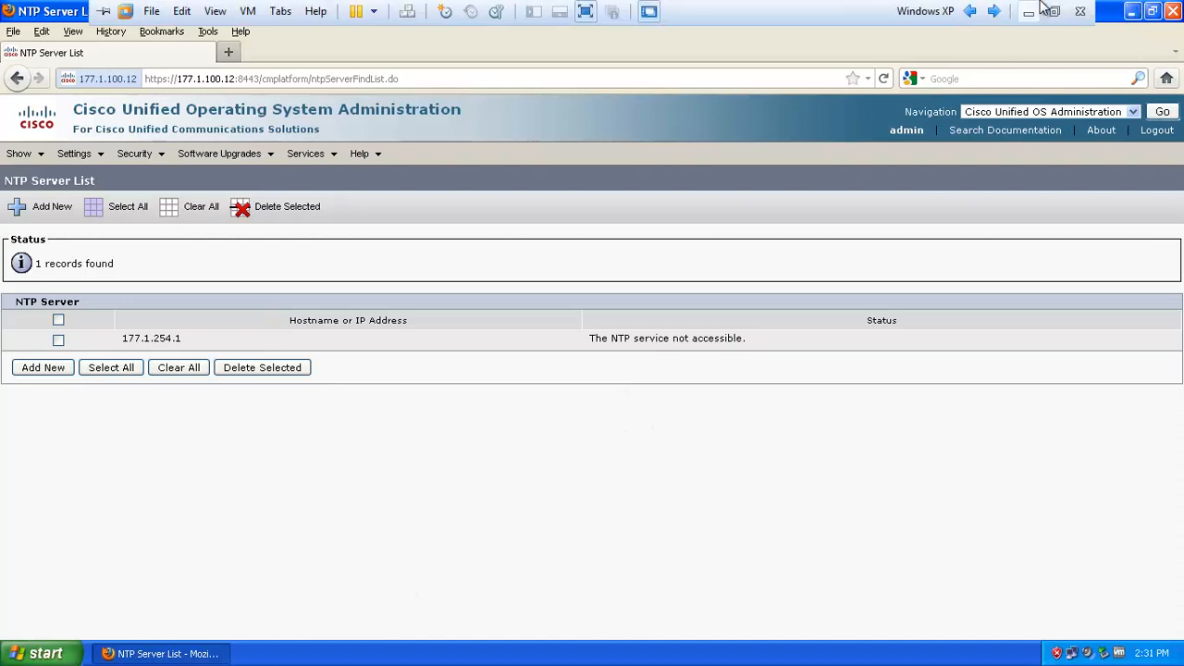
# Minimize the VM and open the recent Cisco Voice lab 1 topology in GNS3
pyautogui.click(1033, 9)
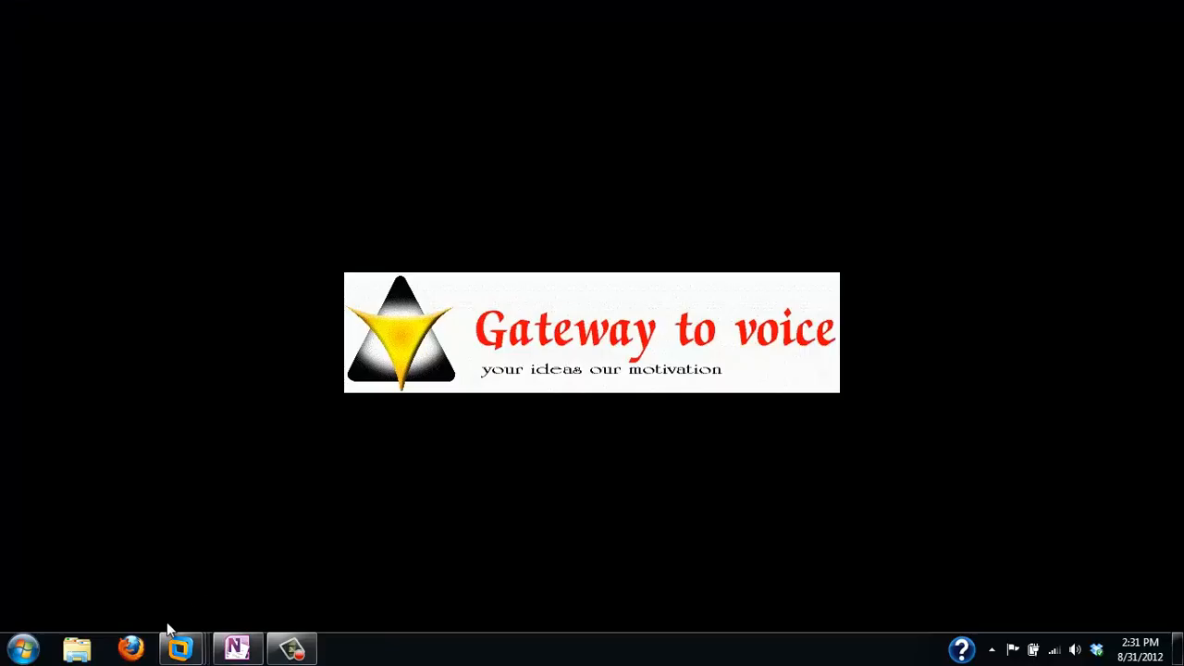
pyautogui.click(22, 649)
pyautogui.moveTo(219, 313)
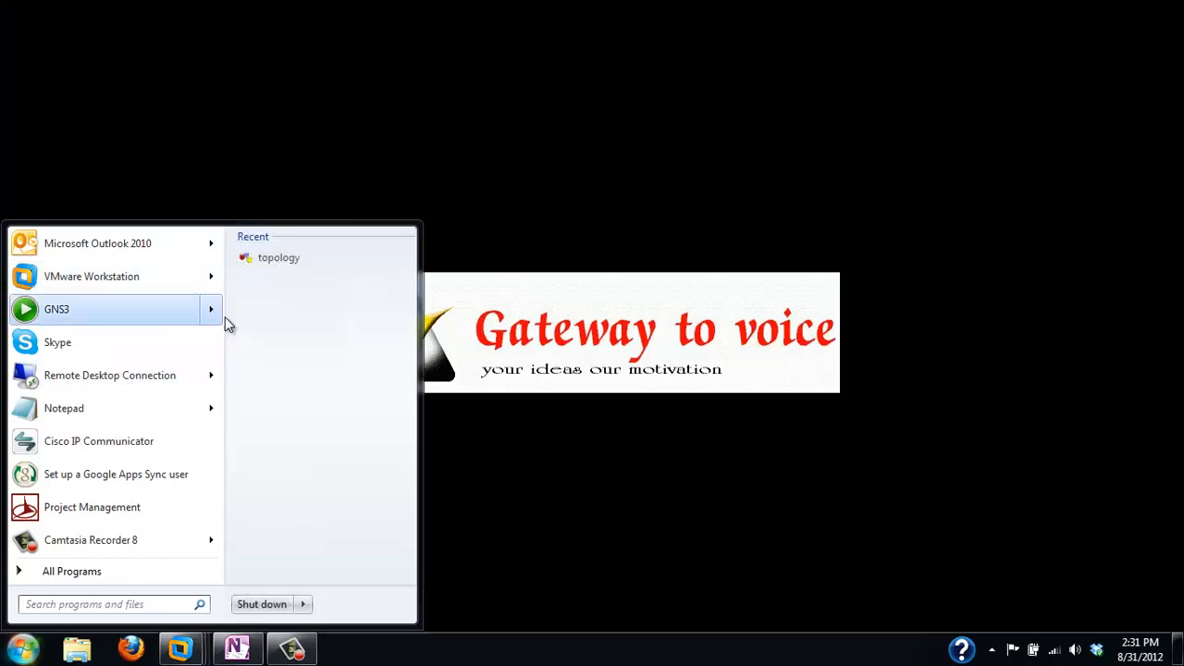
pyautogui.click(271, 259)
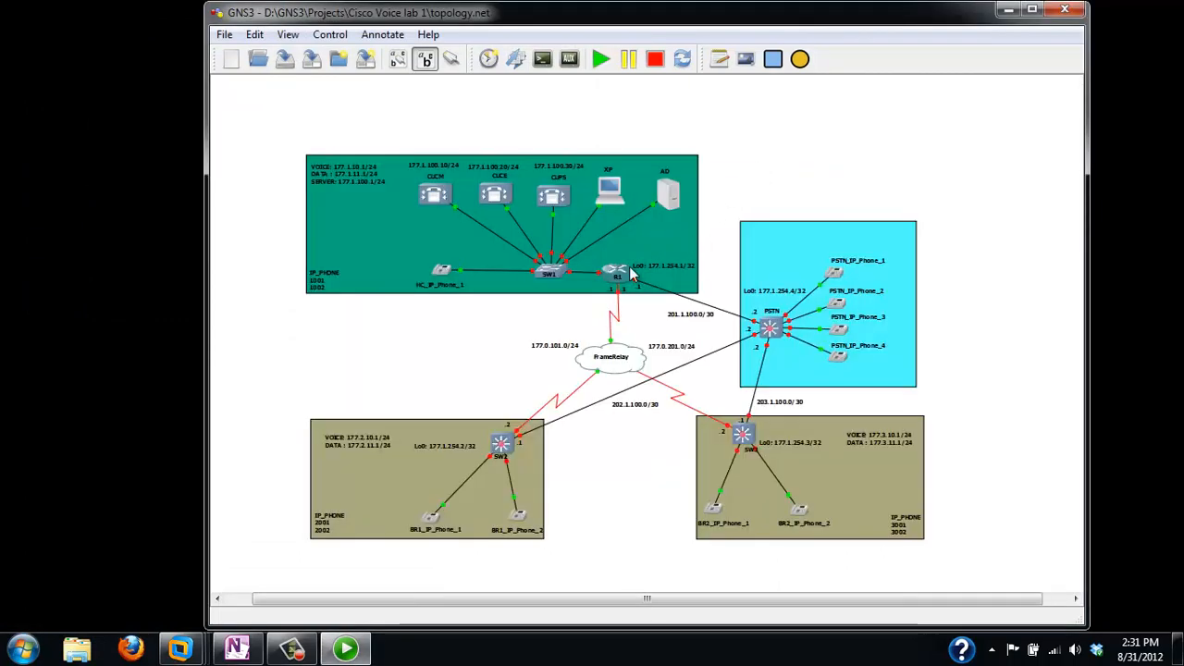
# Start router R1 and switch SW1, then minimize GNS3 to the desktop
pyautogui.moveTo(628, 275)
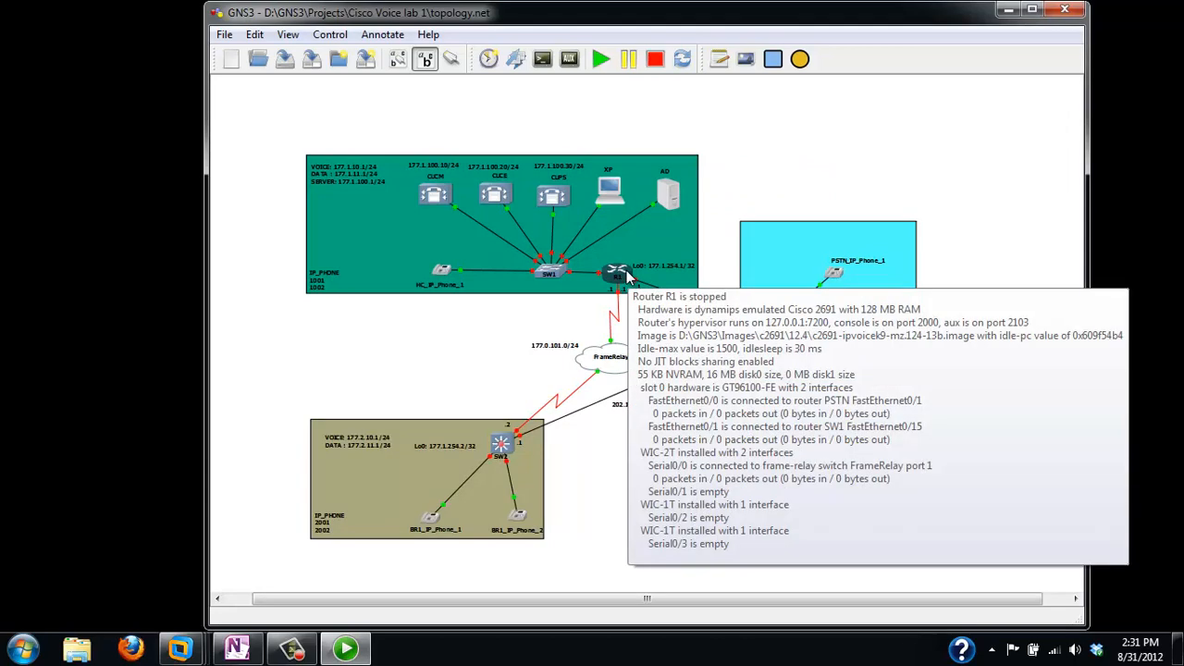
pyautogui.rightClick(627, 274)
pyautogui.click(668, 397)
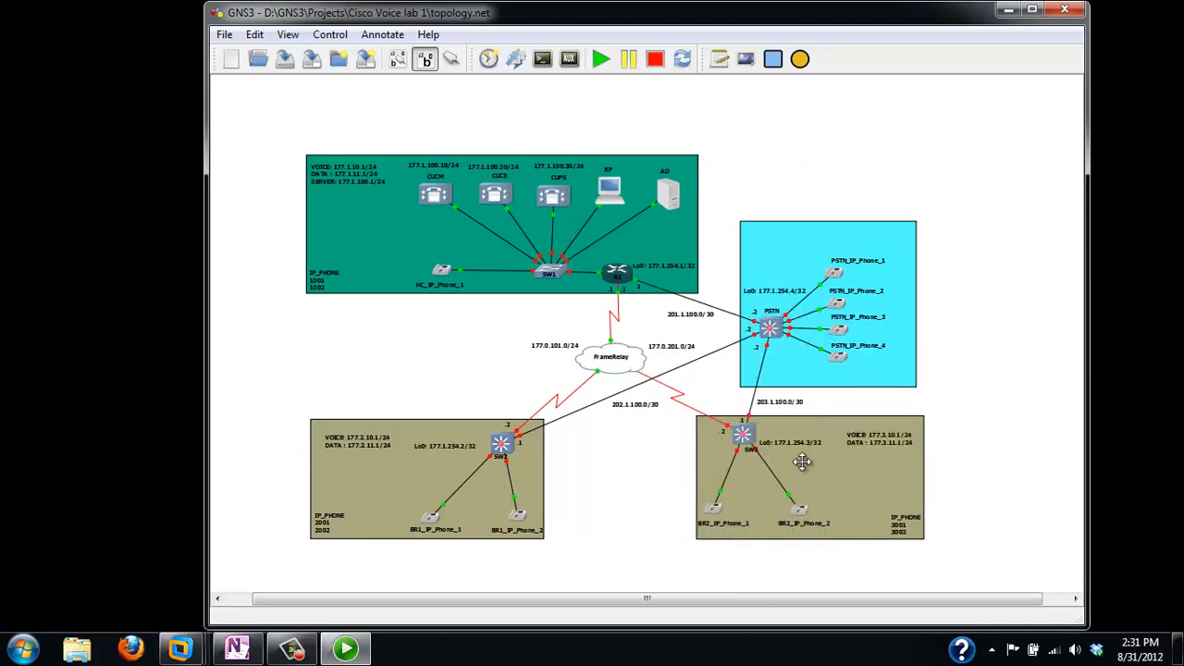
pyautogui.click(568, 270)
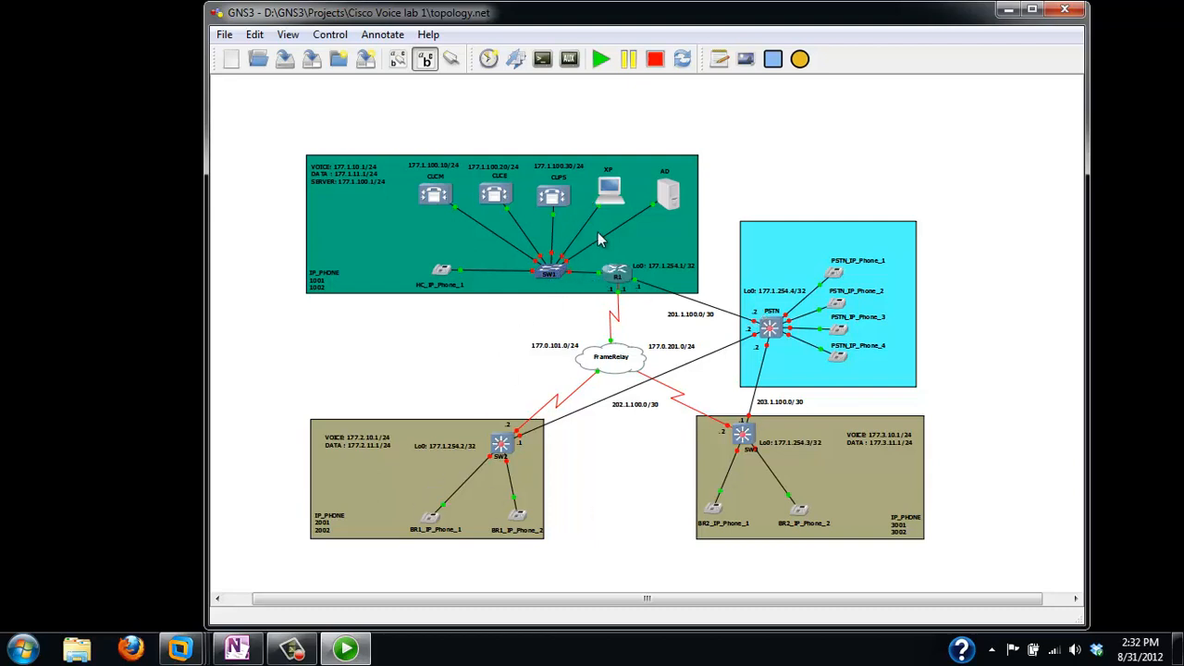
pyautogui.click(1032, 11)
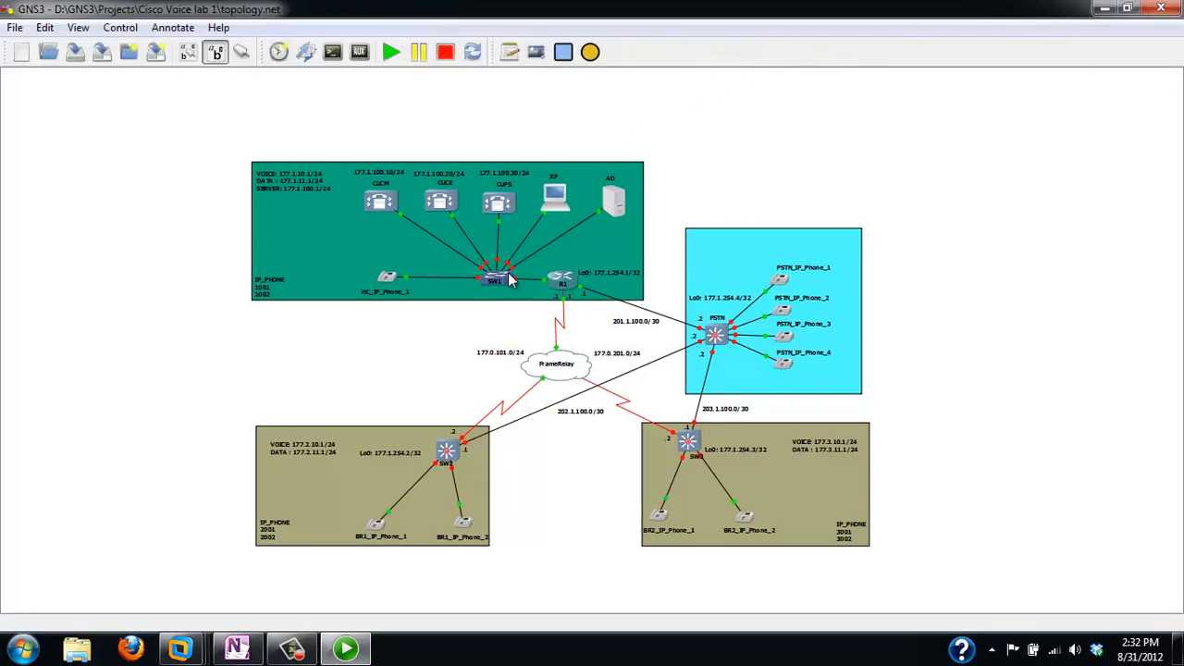
pyautogui.rightClick(505, 272)
pyautogui.click(551, 405)
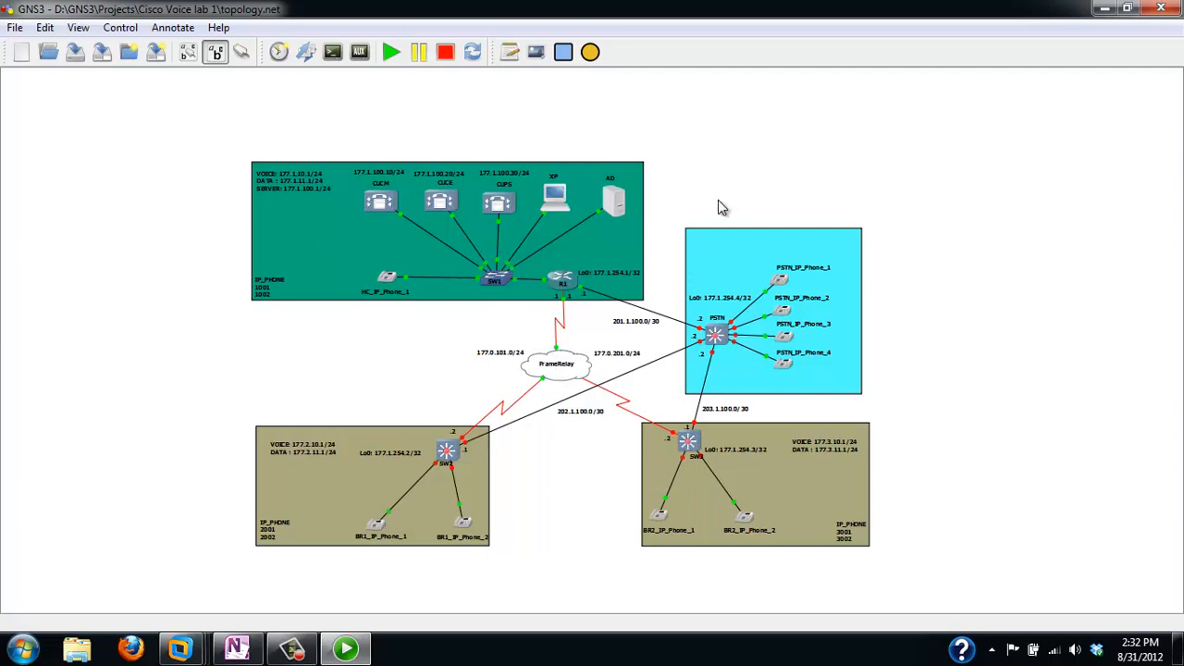
pyautogui.click(1105, 9)
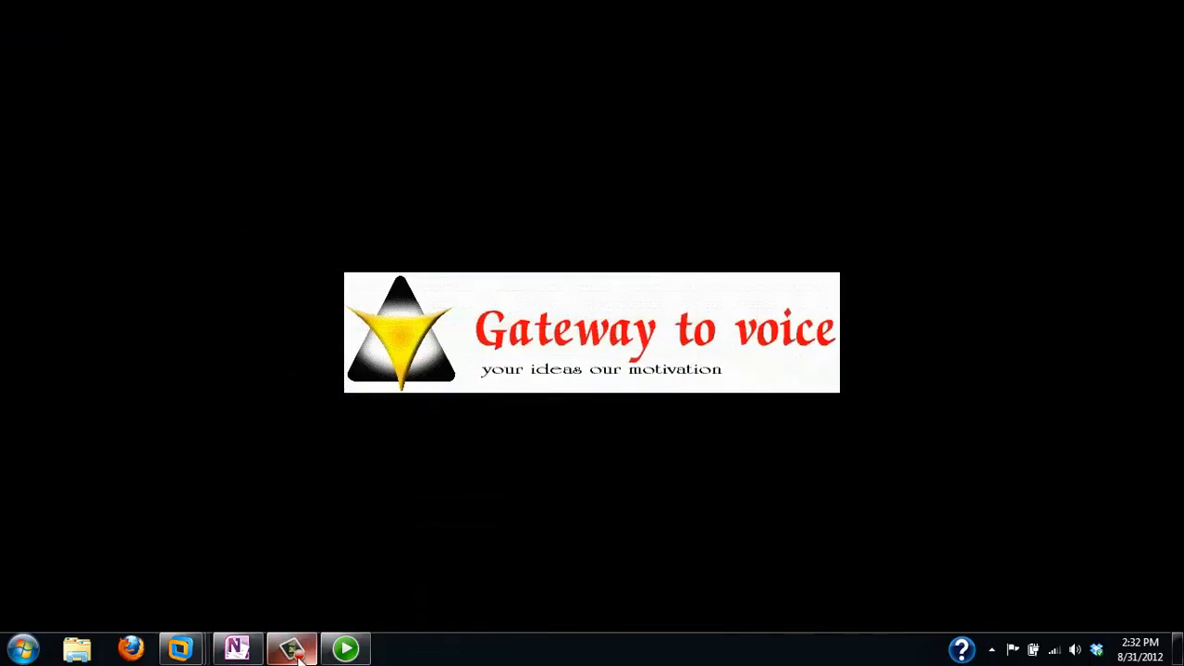
# Restore the Windows XP VM and open the NTP Server List under Settings > NTP Servers
pyautogui.moveTo(181, 648)
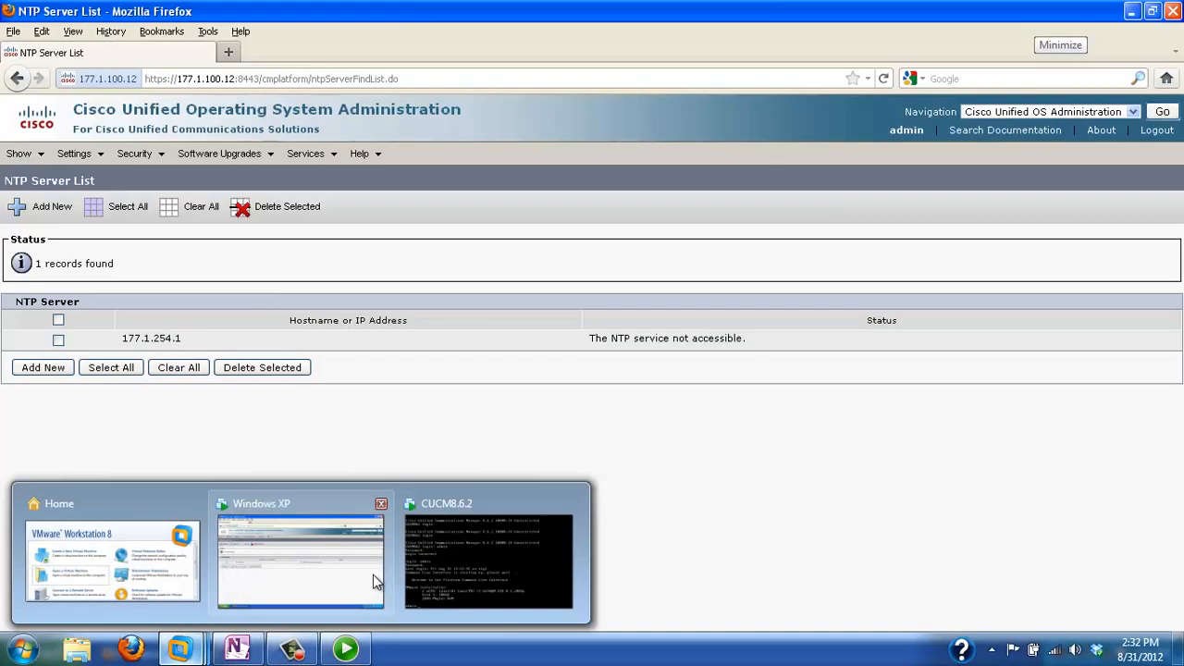
pyautogui.click(373, 575)
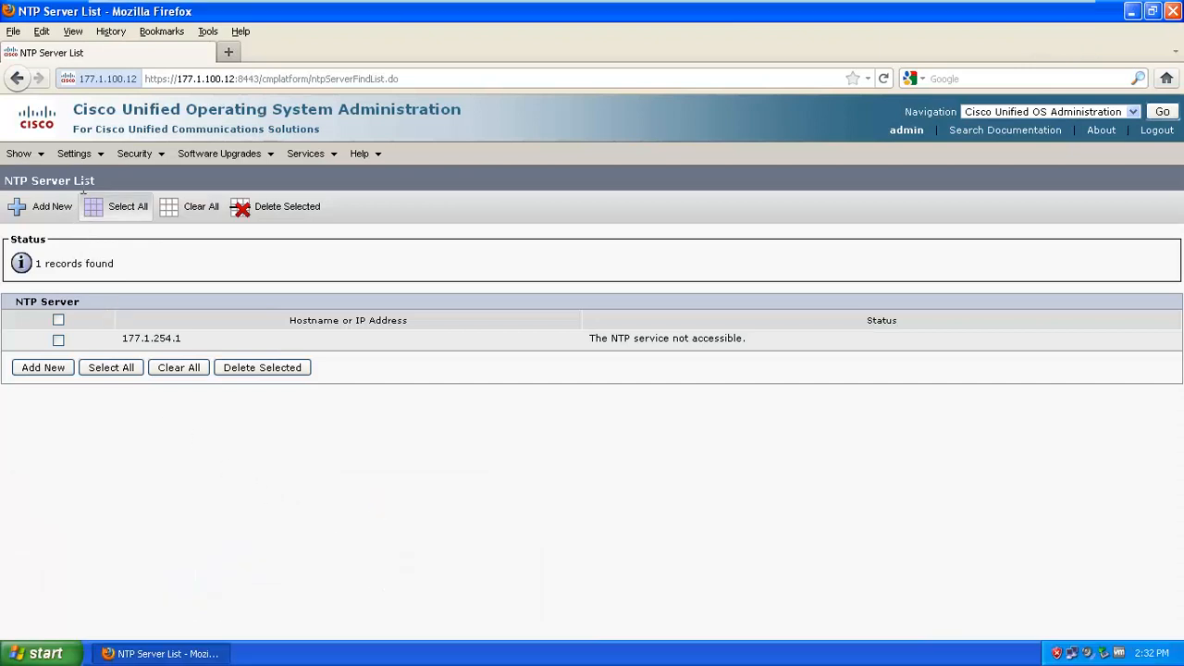
pyautogui.click(74, 154)
pyautogui.click(93, 199)
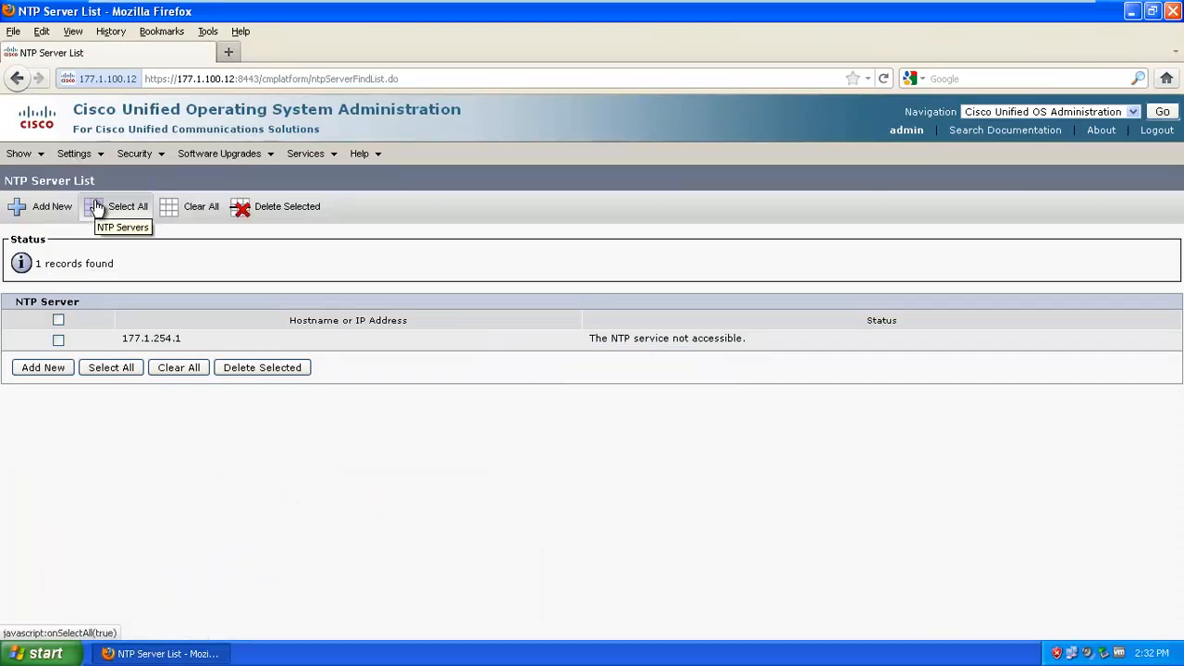
# Reload the NTP Server List several times; 177.1.254.1 still reads not accessible
pyautogui.click(91, 155)
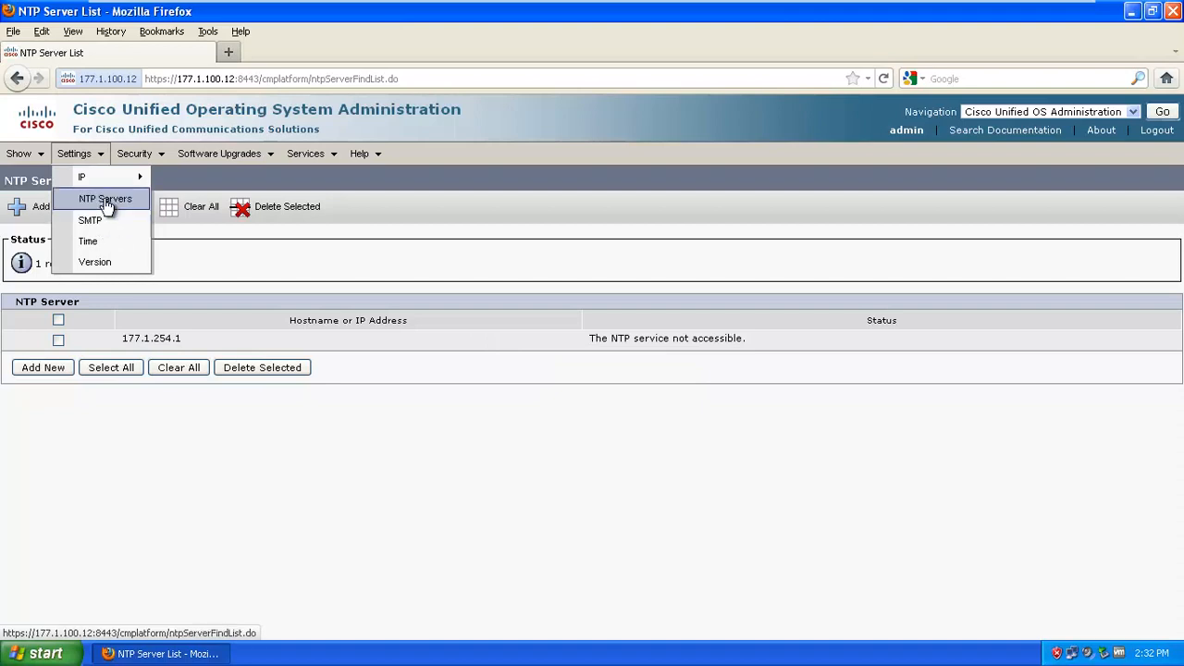
pyautogui.click(105, 198)
pyautogui.moveTo(105, 157)
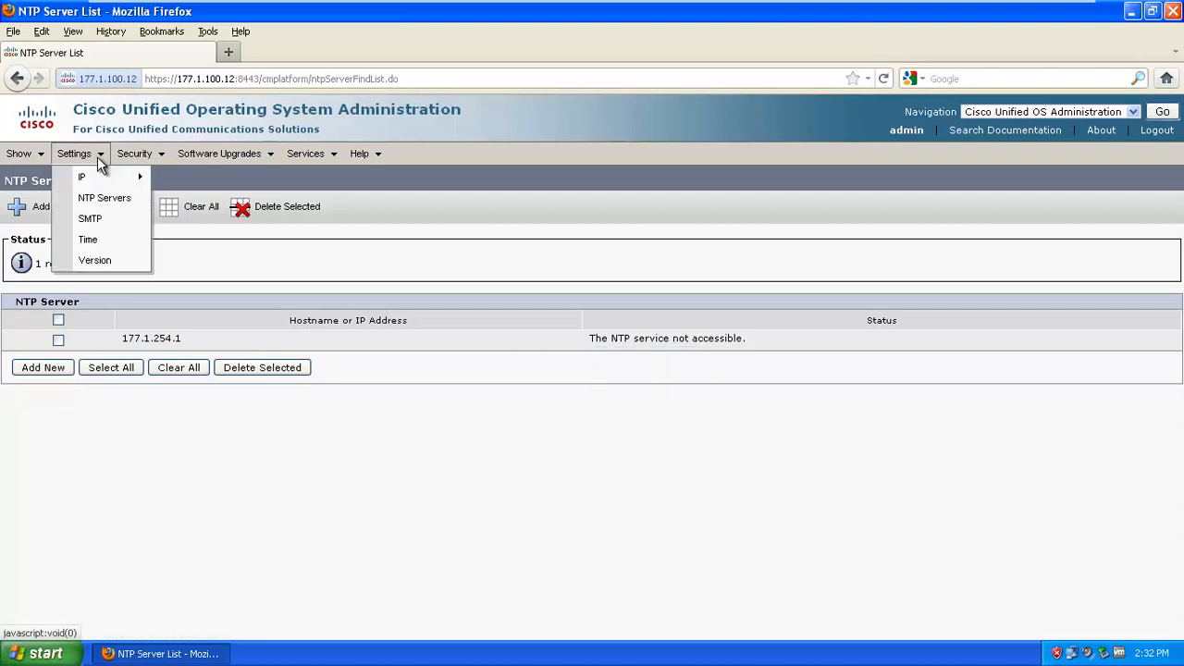
pyautogui.click(97, 202)
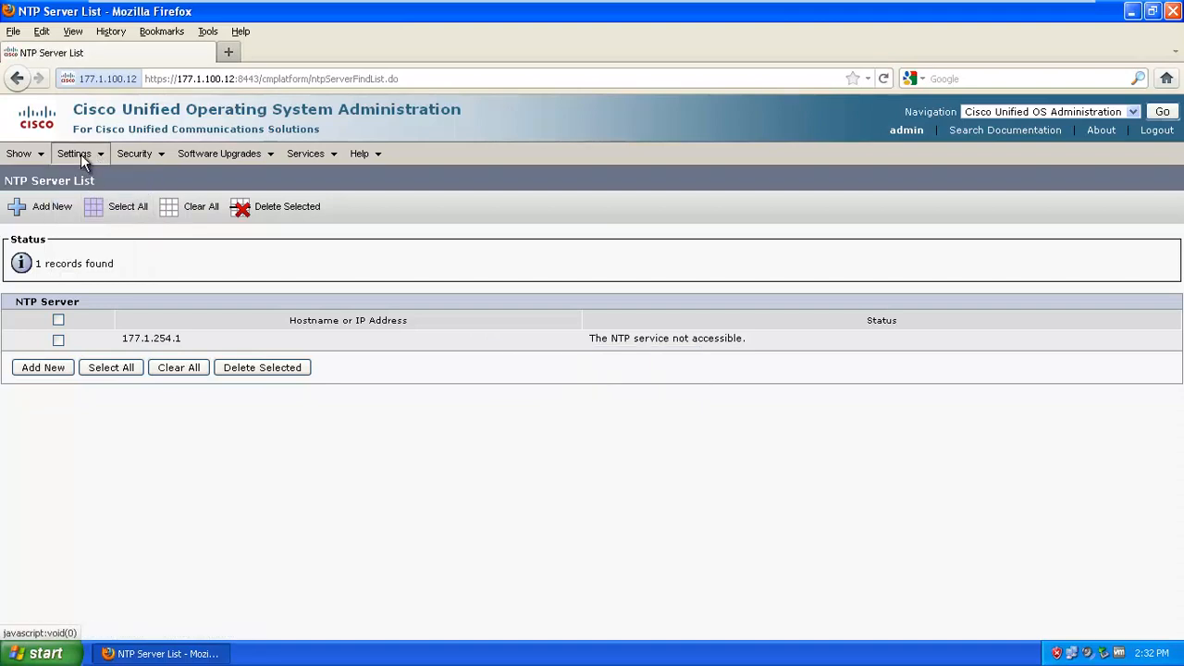
pyautogui.moveTo(85, 154)
pyautogui.click(103, 197)
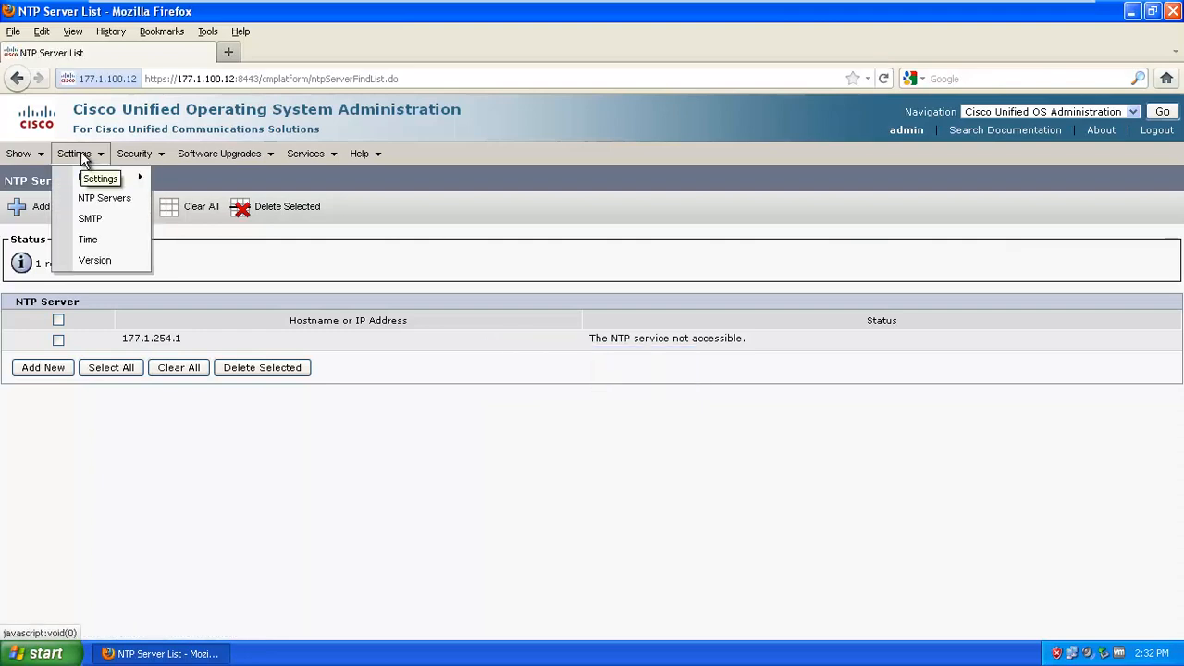
pyautogui.click(99, 200)
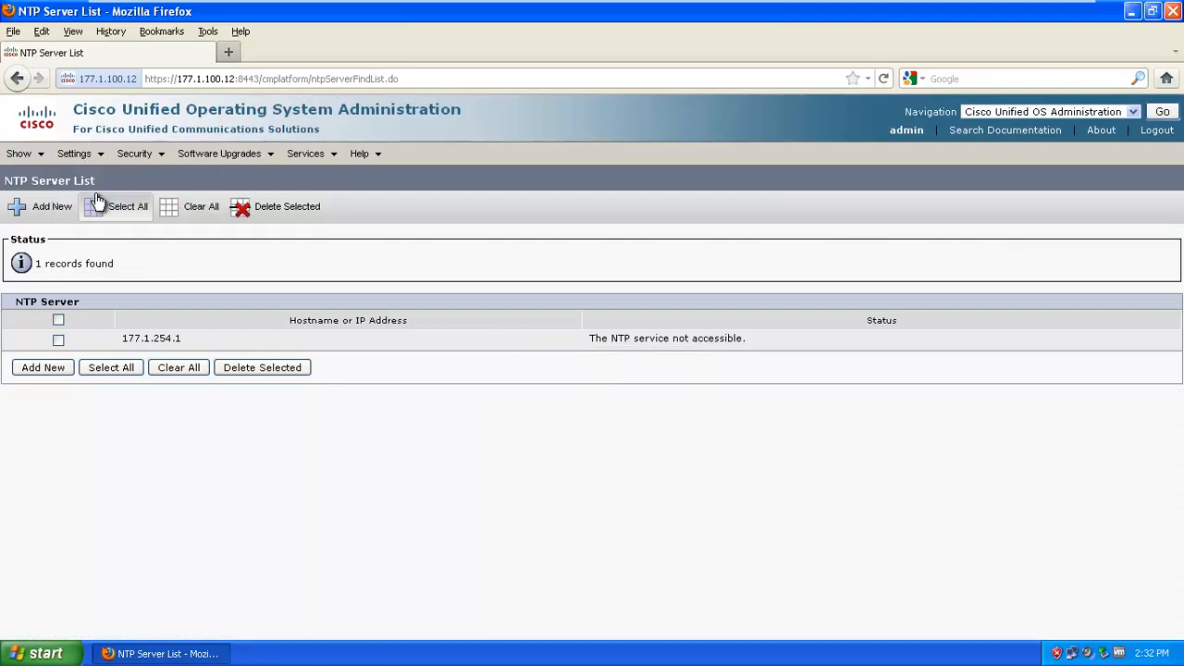
pyautogui.click(37, 653)
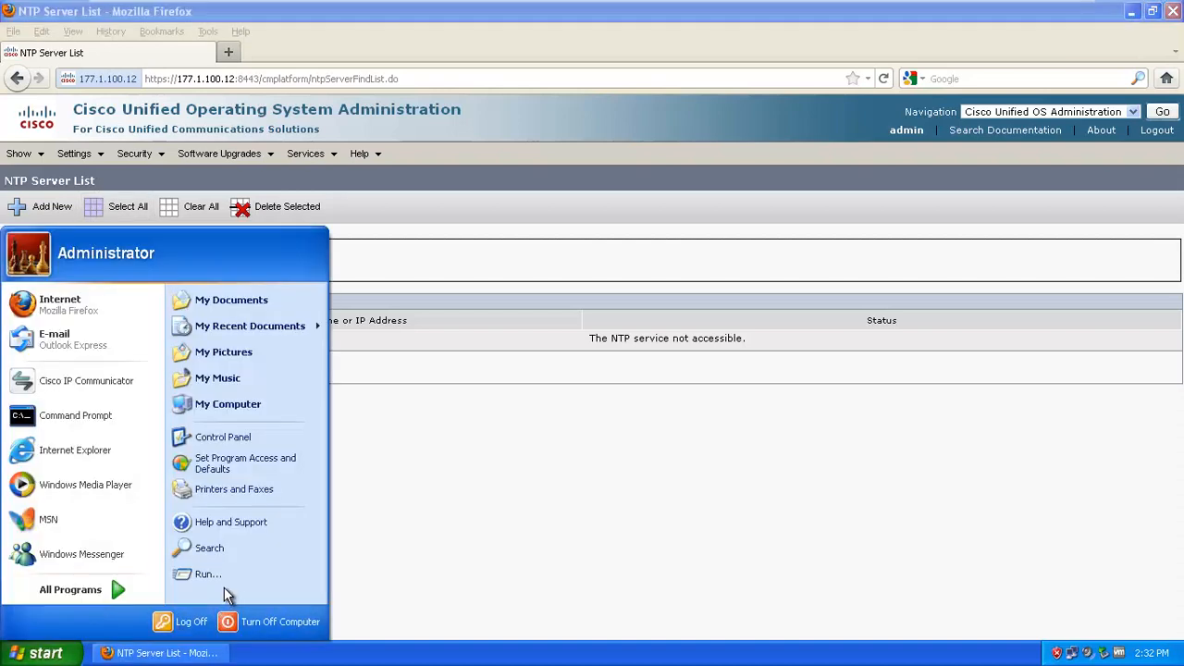
# In Command Prompt, run ping 177.1.254.1 twice, get replies, then close the window
pyautogui.click(69, 426)
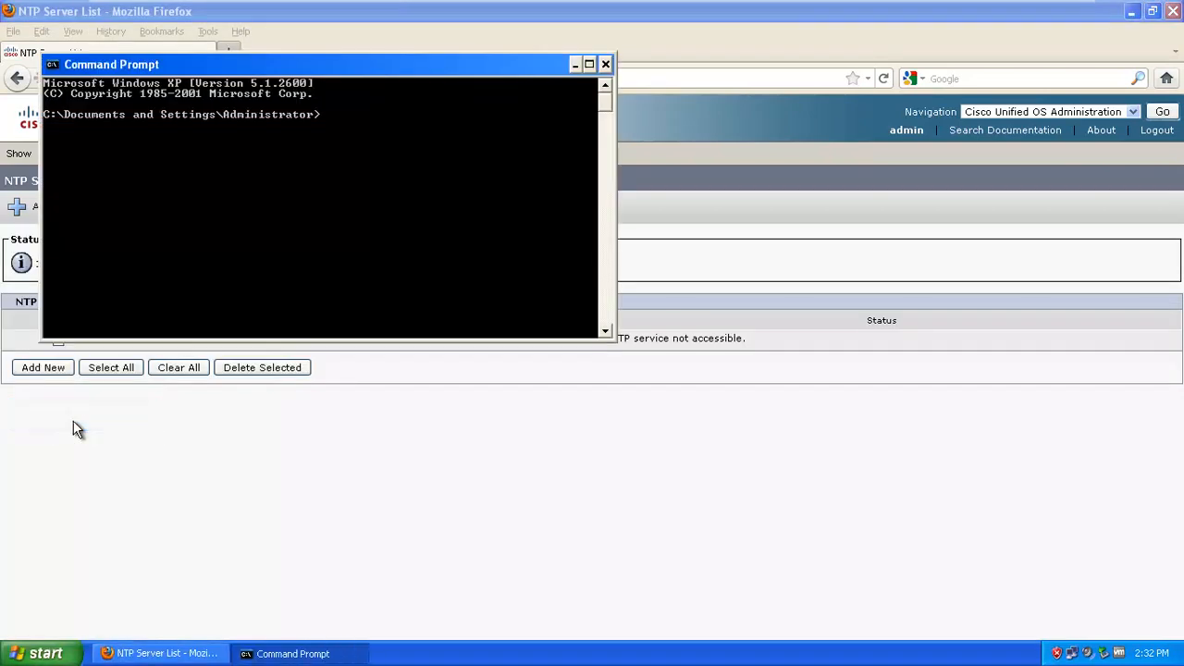
pyautogui.write('ping 177.1.254.1')
pyautogui.press('Return')
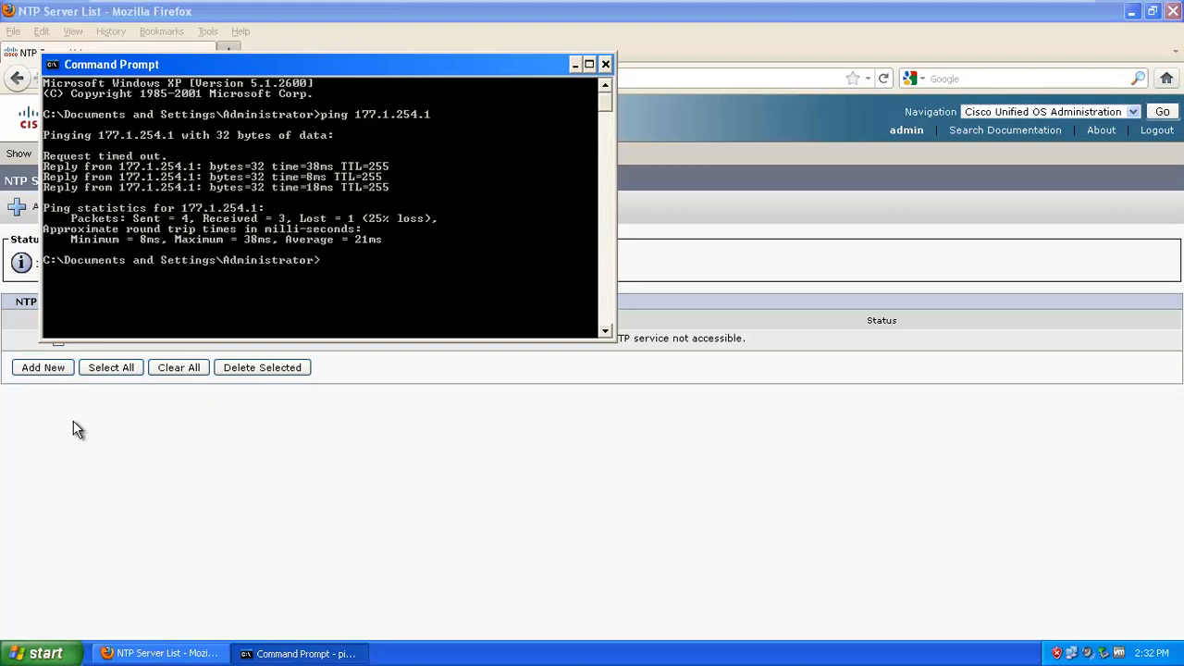
pyautogui.press('Up')
pyautogui.press('Return')
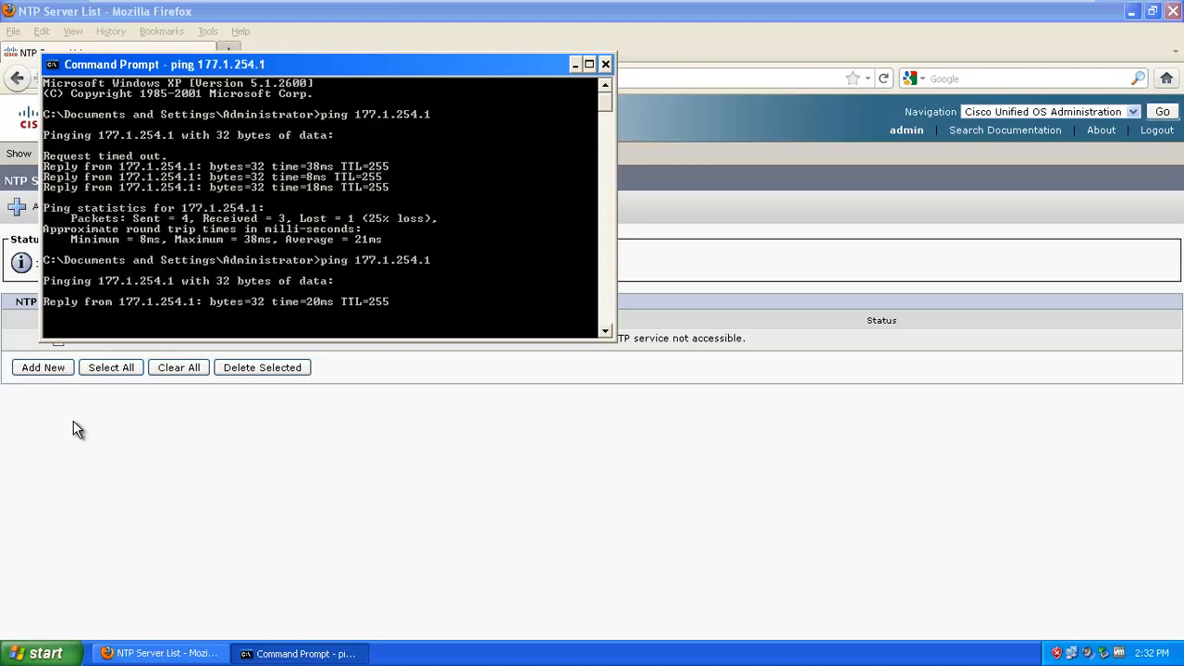
pyautogui.click(606, 63)
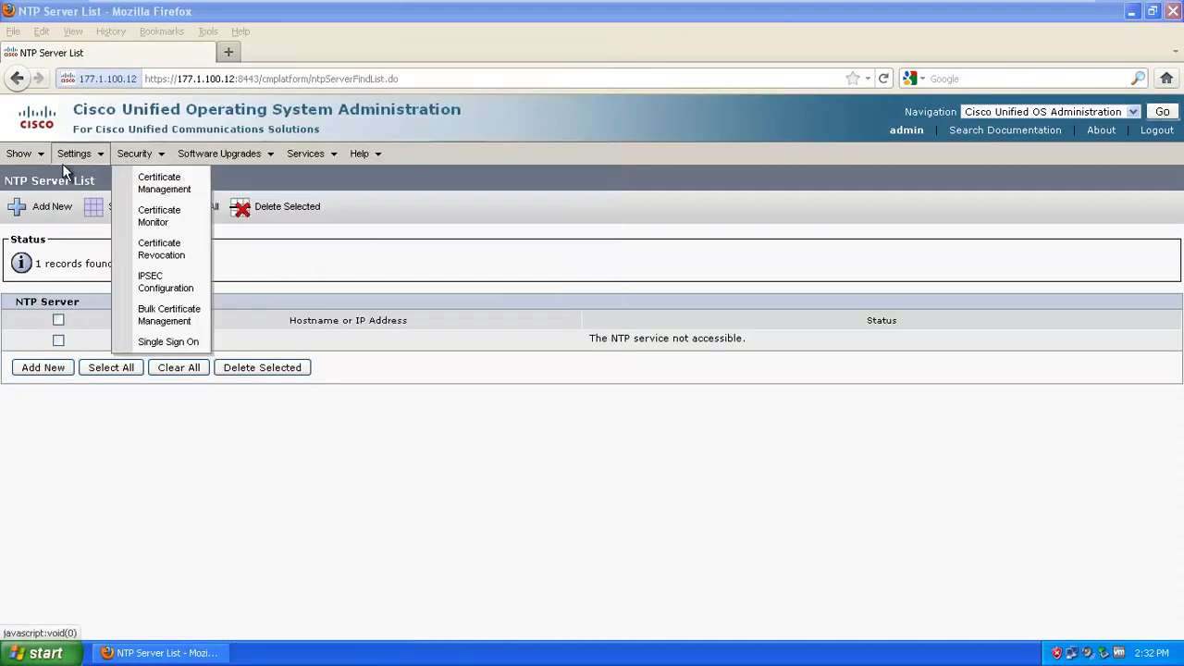
# Reload the NTP list, now showing 177.1.254.1 accessible, then open Settings > SMTP
pyautogui.moveTo(74, 156)
pyautogui.click(106, 203)
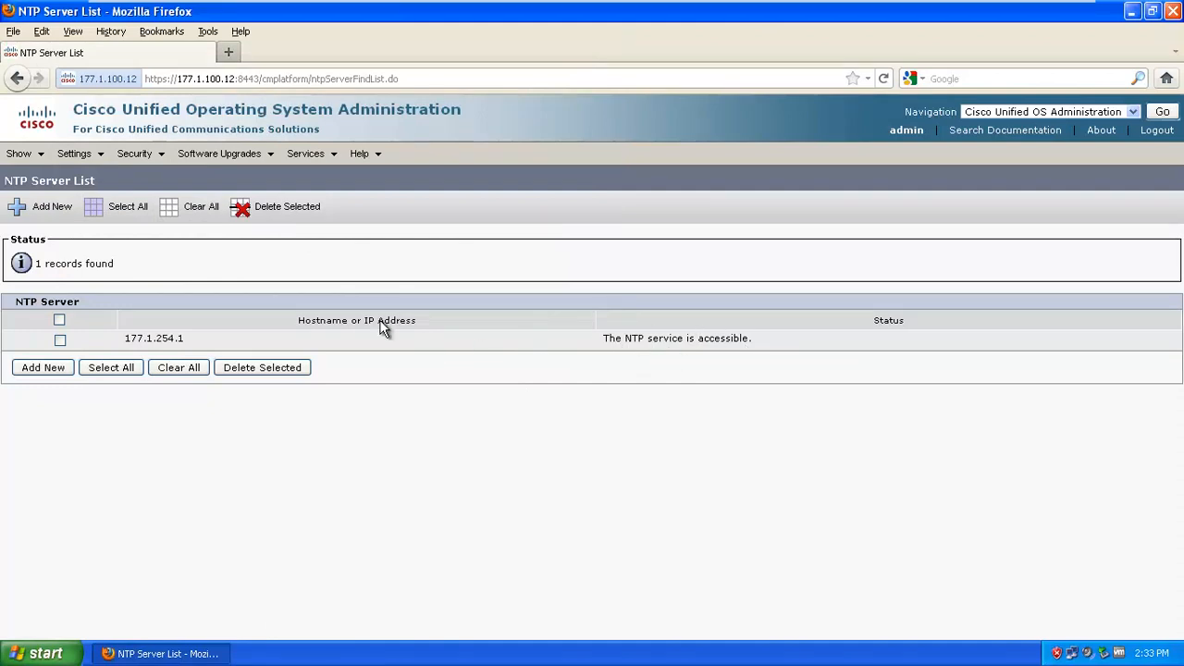
pyautogui.moveTo(100, 158)
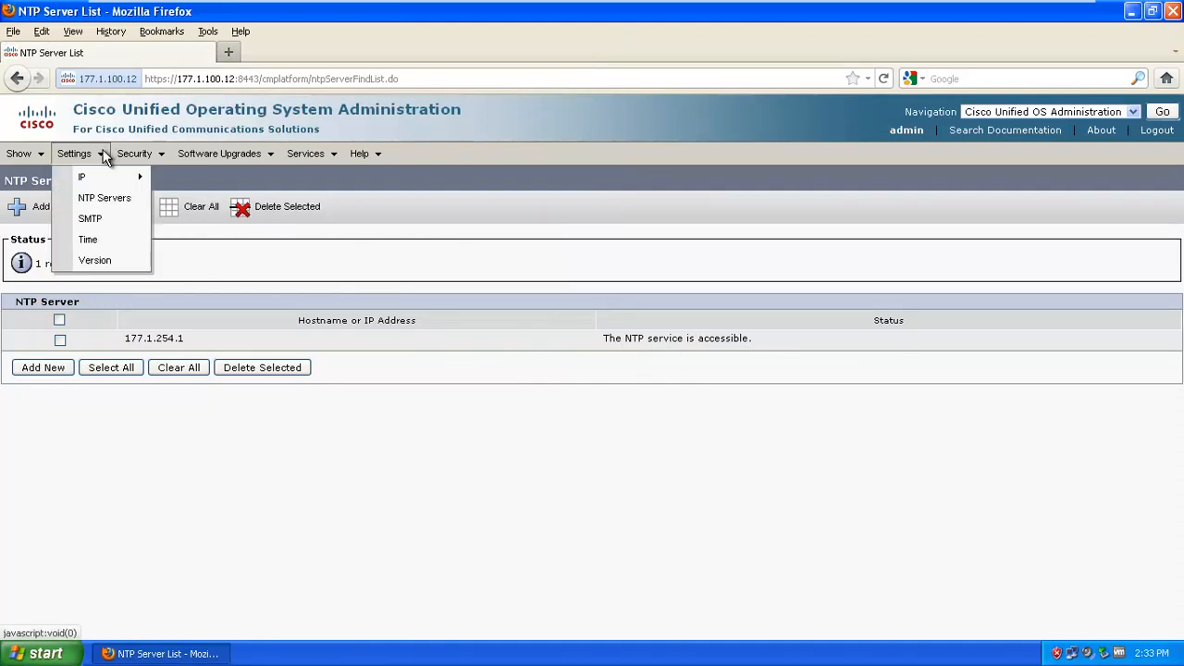
pyautogui.click(108, 218)
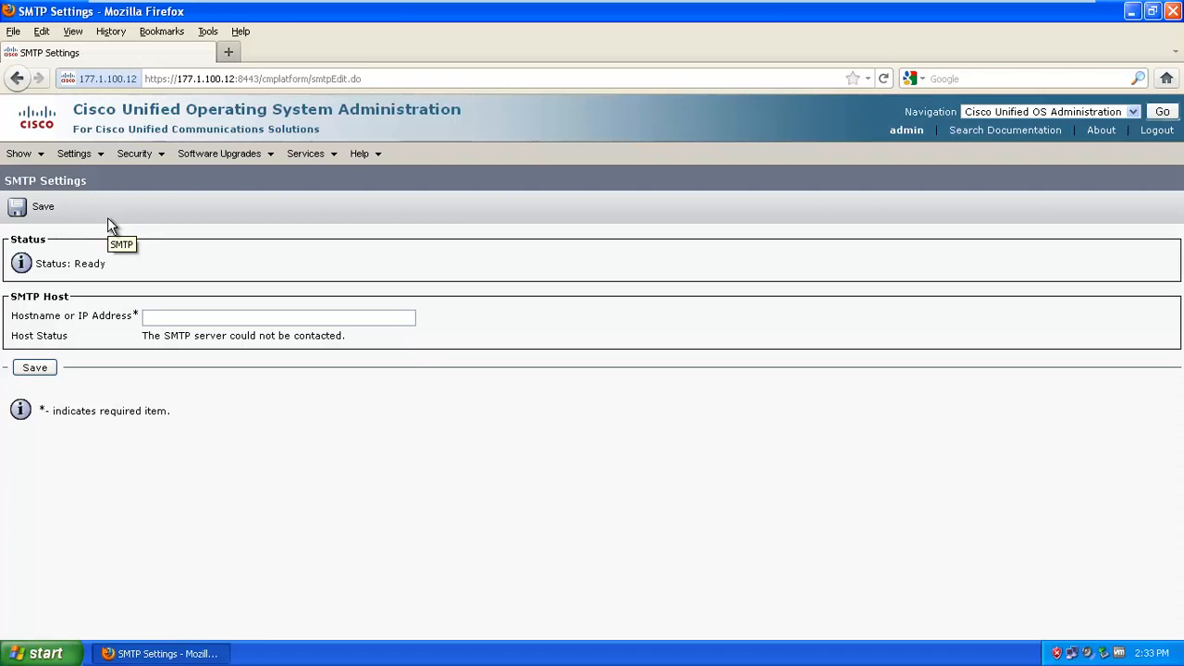
# Select the SMTP hostname field, then open Settings > Time, which says NTP is enabled
pyautogui.click(205, 319)
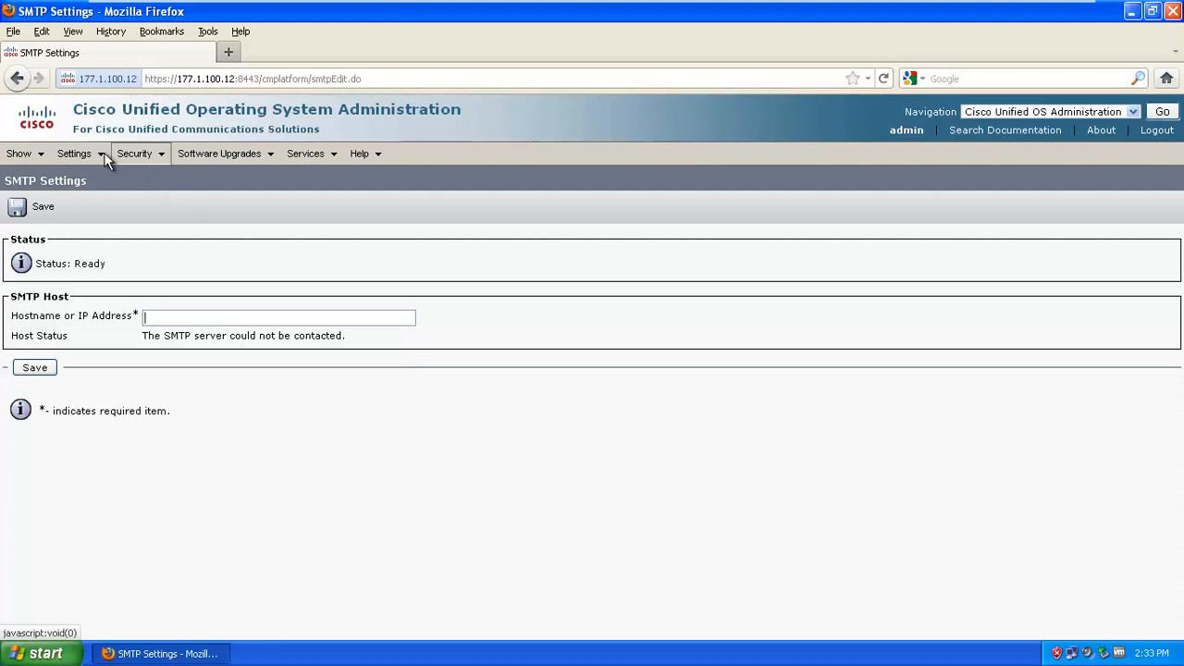
pyautogui.moveTo(102, 155)
pyautogui.click(97, 240)
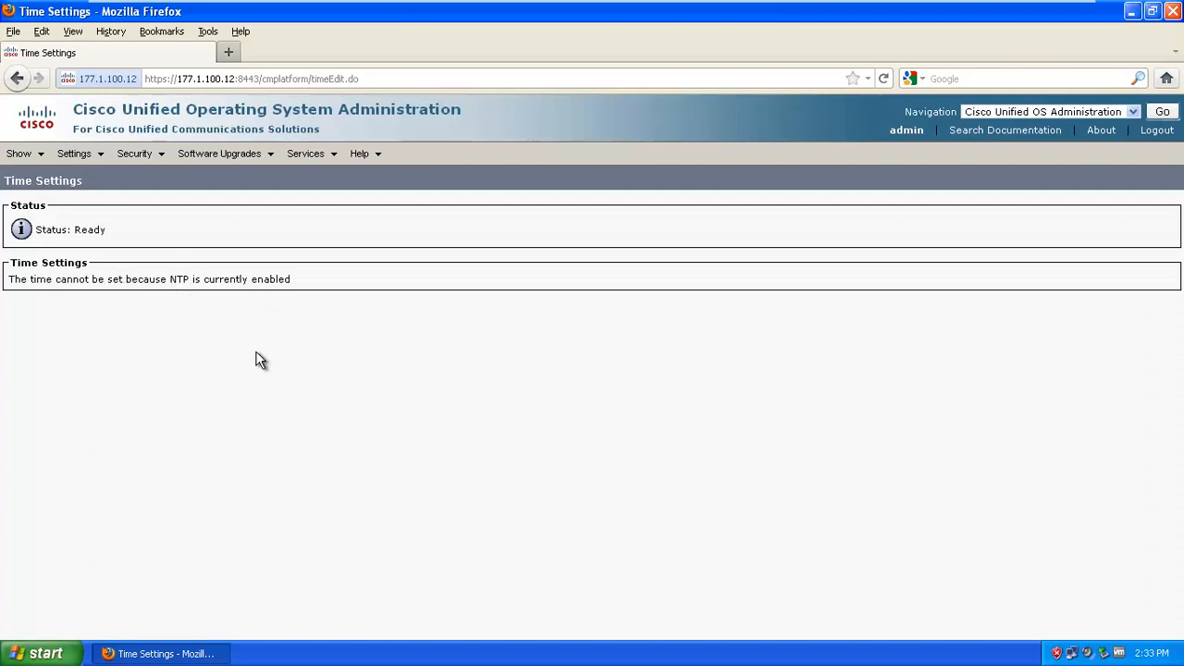
# Open Settings > Version to see active version 8.6.2.10000-14 Unrestricted
pyautogui.moveTo(96, 148)
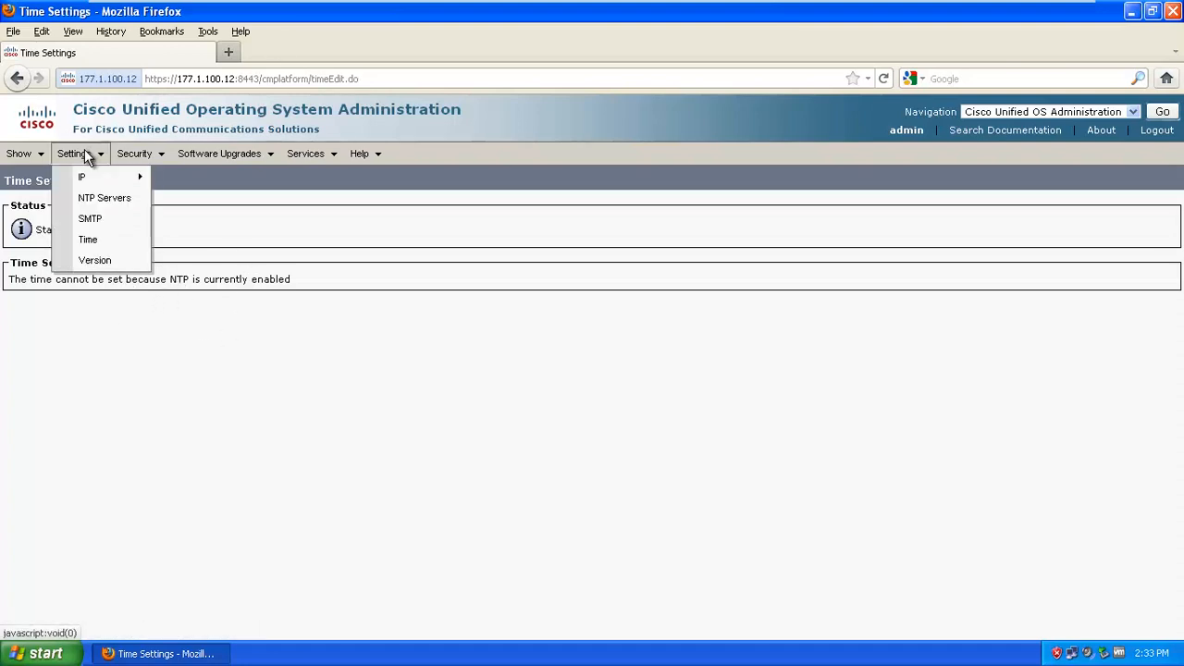
pyautogui.click(136, 267)
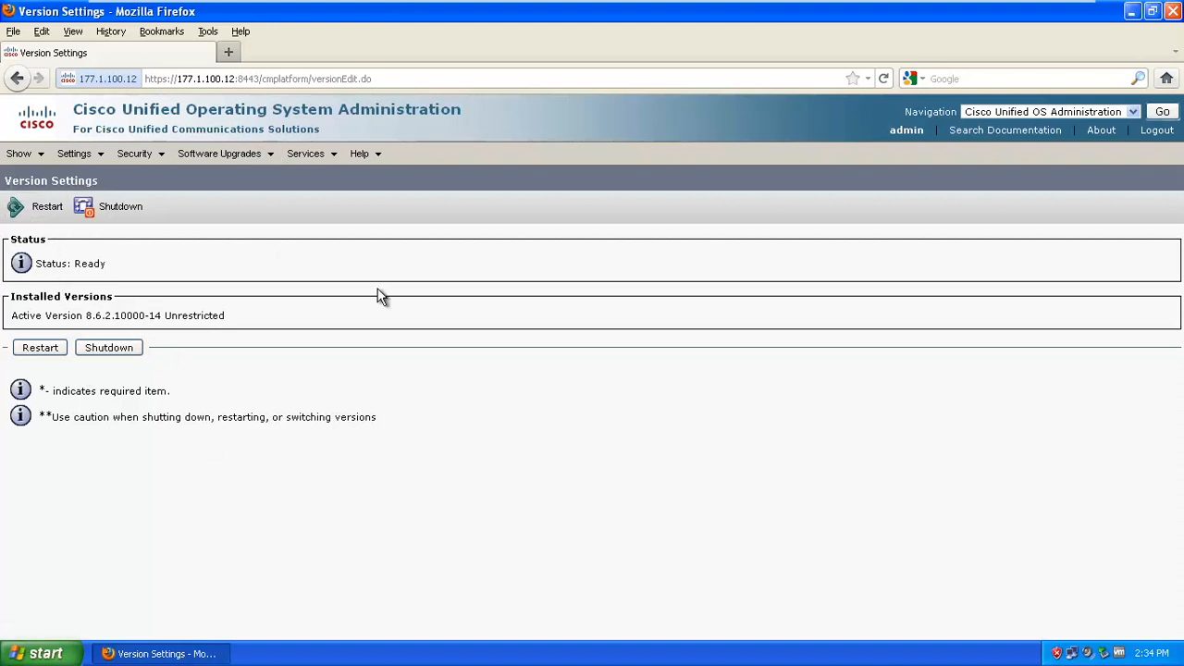
# Open Security > Certificate Management to reach the Certificate List search page
pyautogui.moveTo(123, 167)
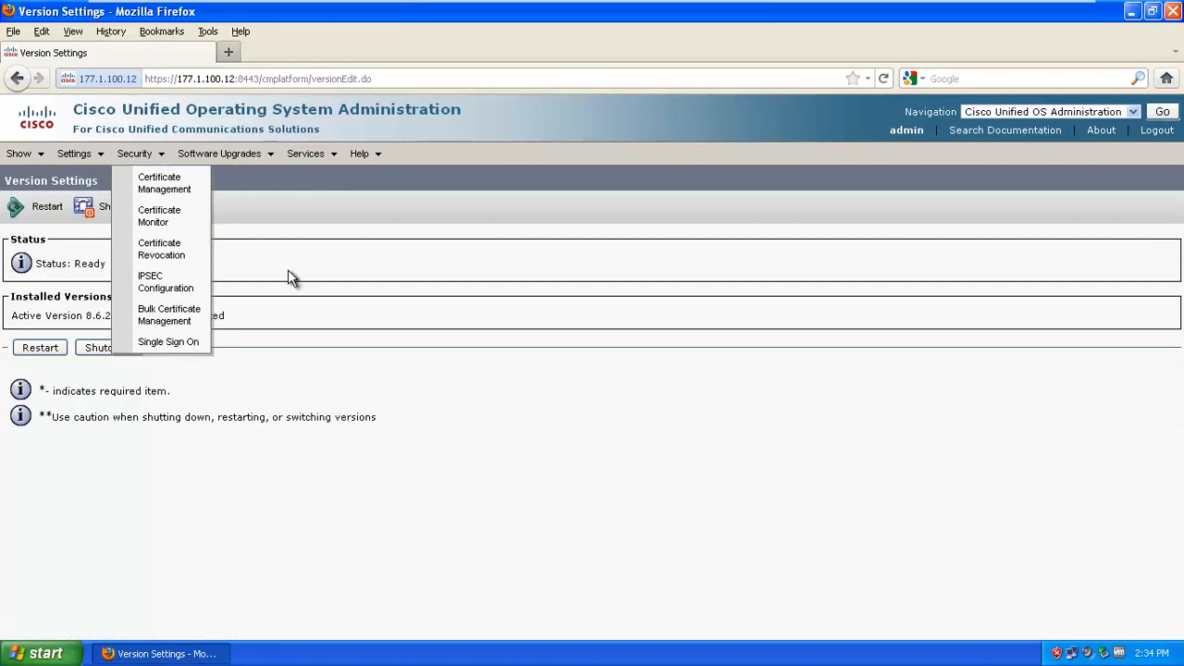
pyautogui.moveTo(157, 160)
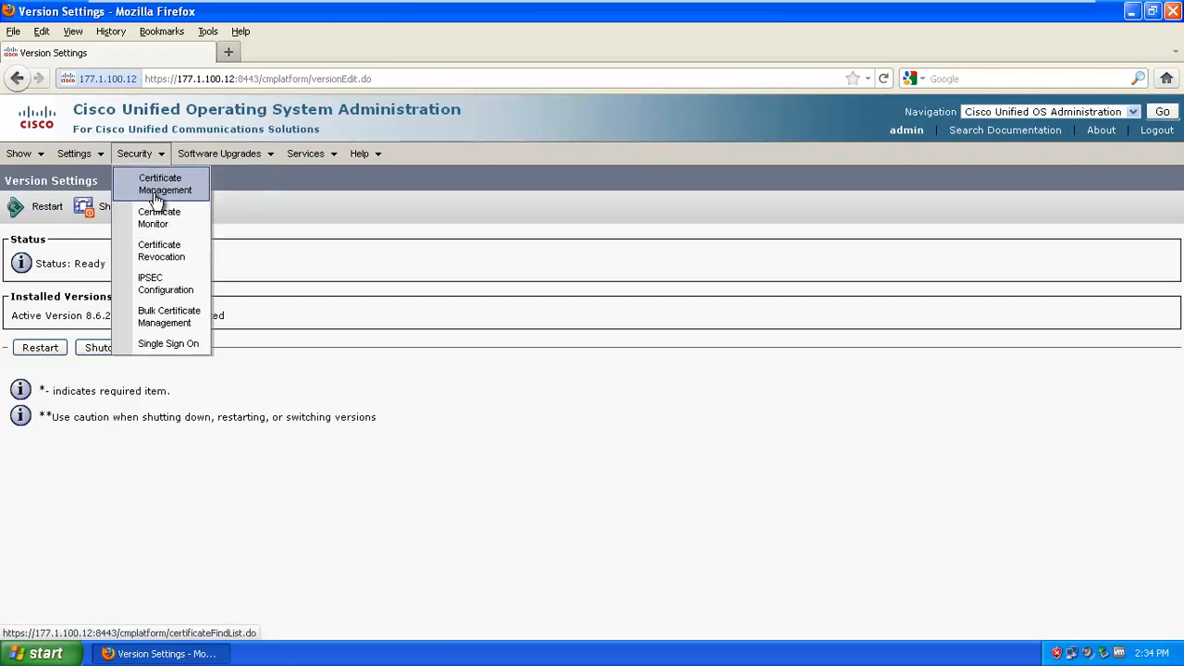
pyautogui.click(188, 192)
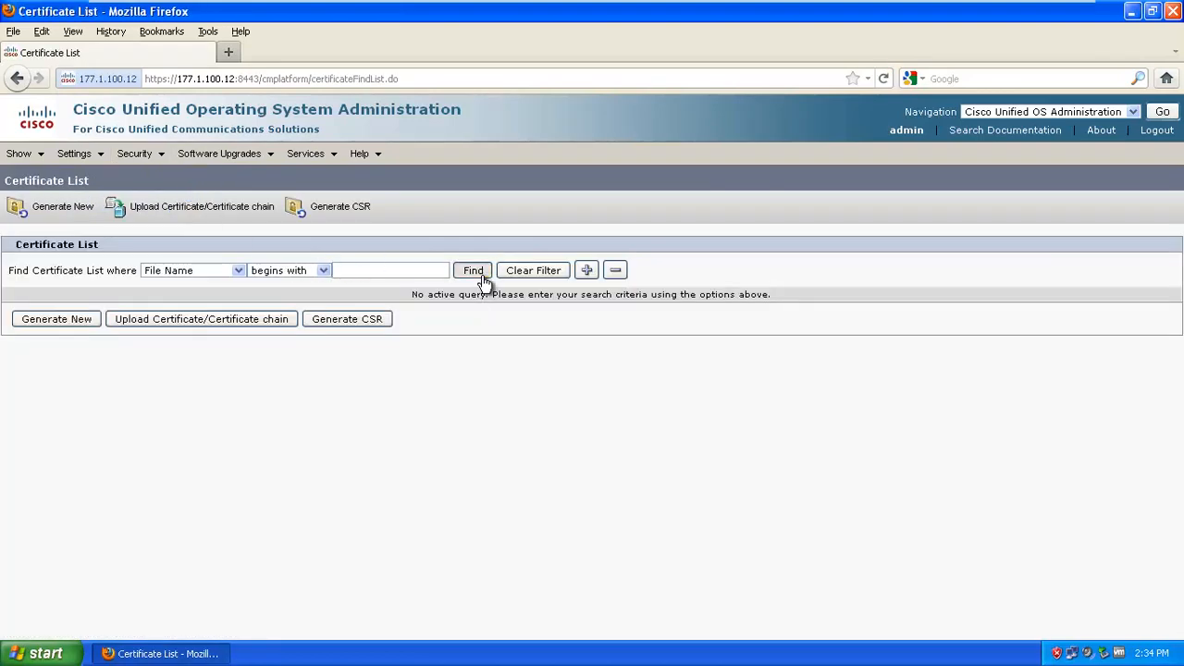
# List all 18 certificates with Find, then open Security > Certificate Monitor
pyautogui.click(473, 272)
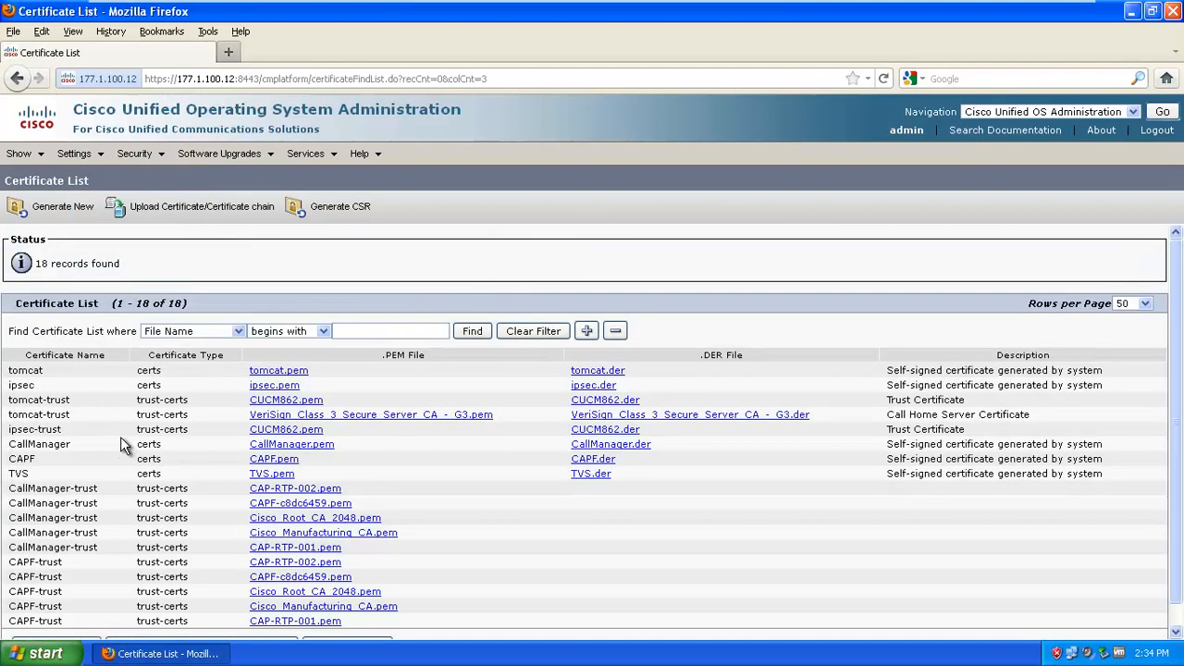
pyautogui.scroll(-1, 121, 444)
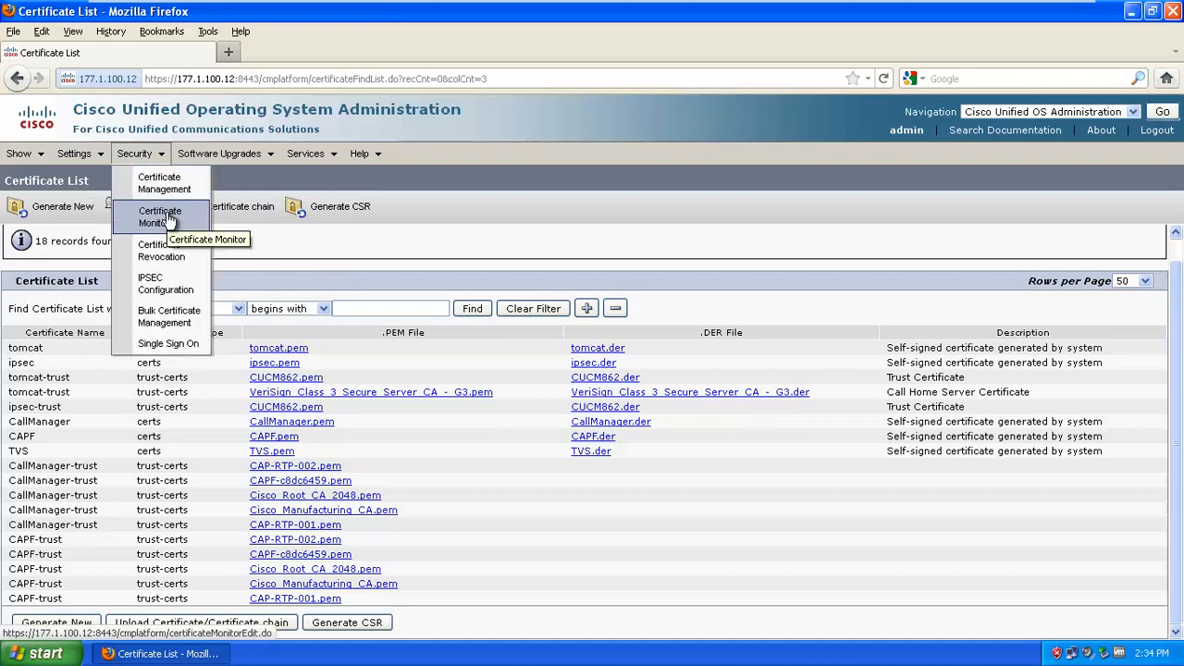
pyautogui.click(166, 217)
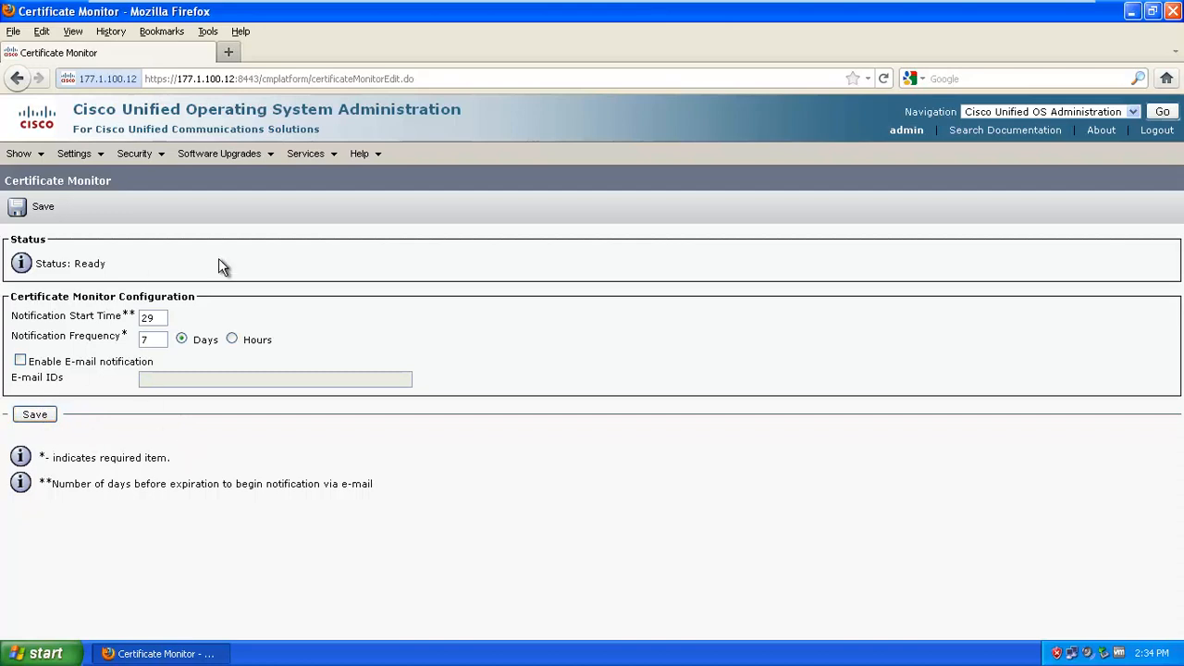
pyautogui.moveTo(164, 156)
pyautogui.moveTo(207, 154)
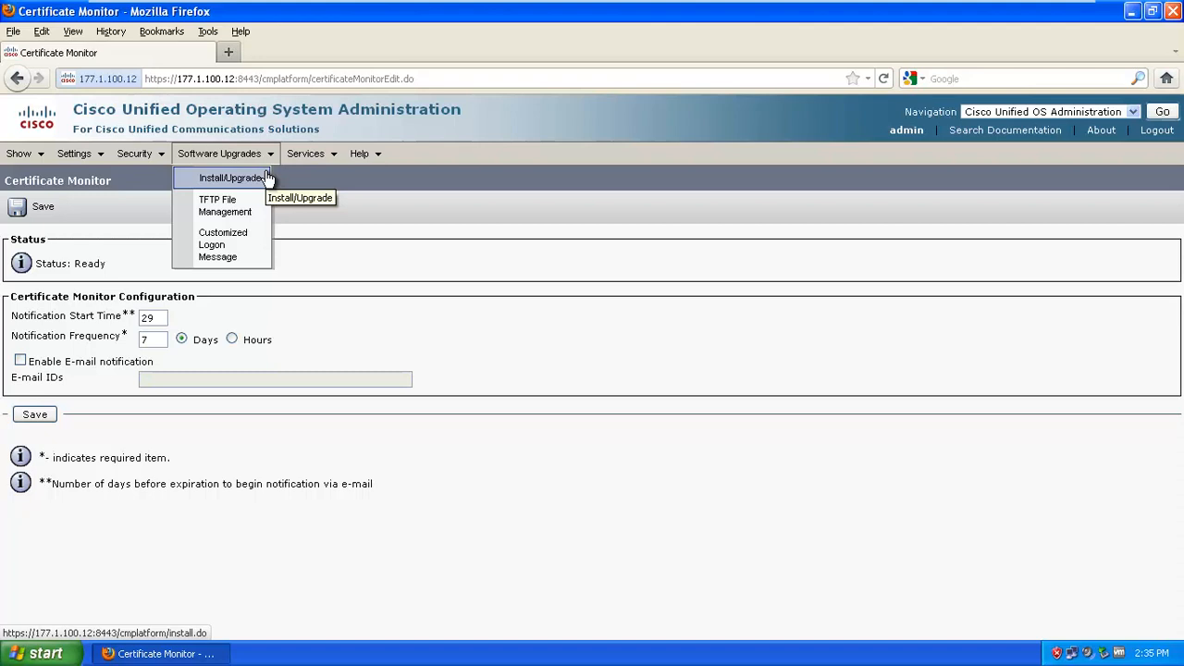
# View the Customized Logon Message page, then open Services > Ping and select Hostname
pyautogui.click(242, 245)
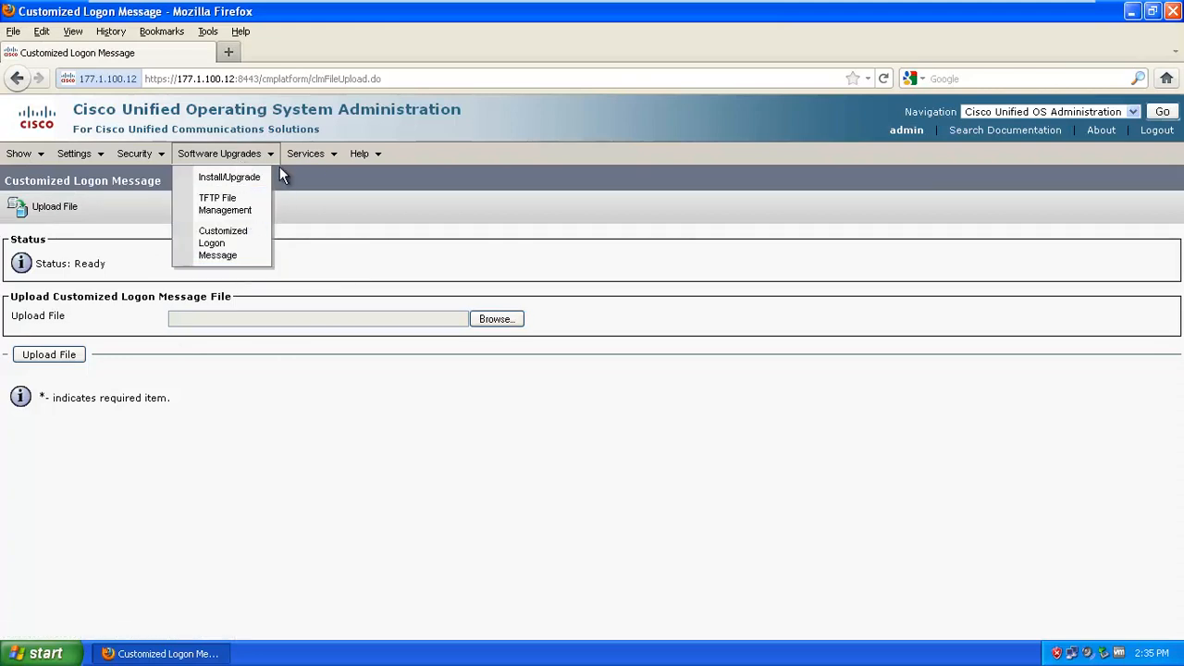
pyautogui.moveTo(289, 163)
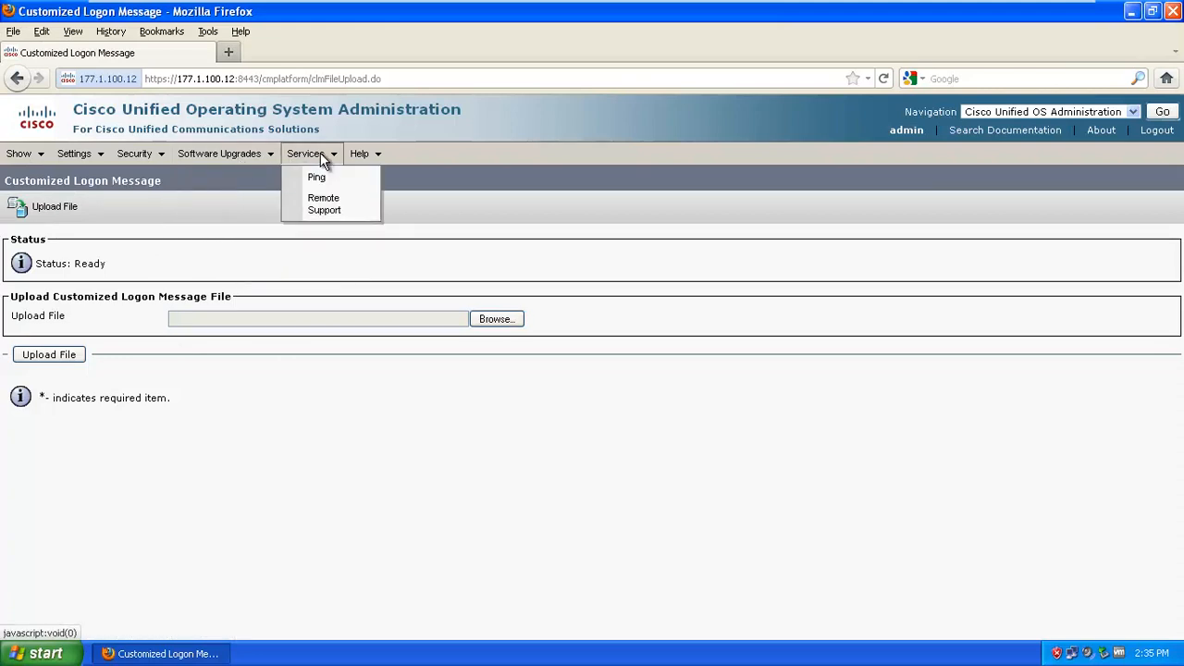
pyautogui.click(337, 183)
pyautogui.click(282, 312)
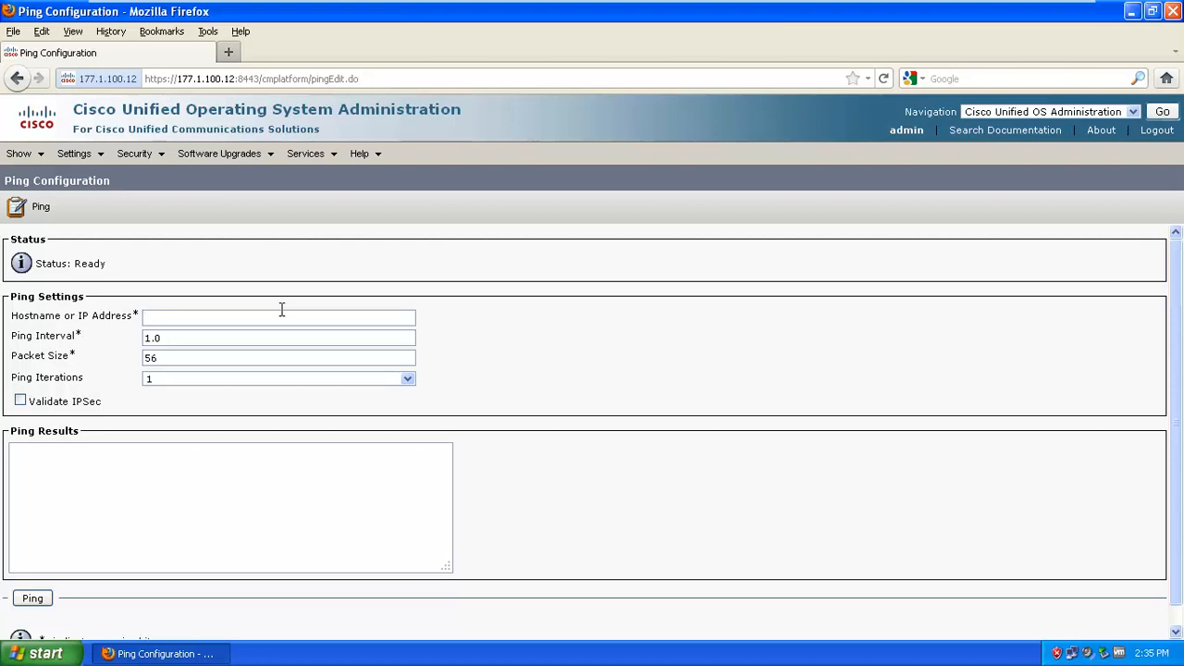
# Ping 177.1.254.1 once, then with 5 iterations, getting 5/5 replies and 0% loss
pyautogui.write('177.1.254.1')
pyautogui.click(33, 600)
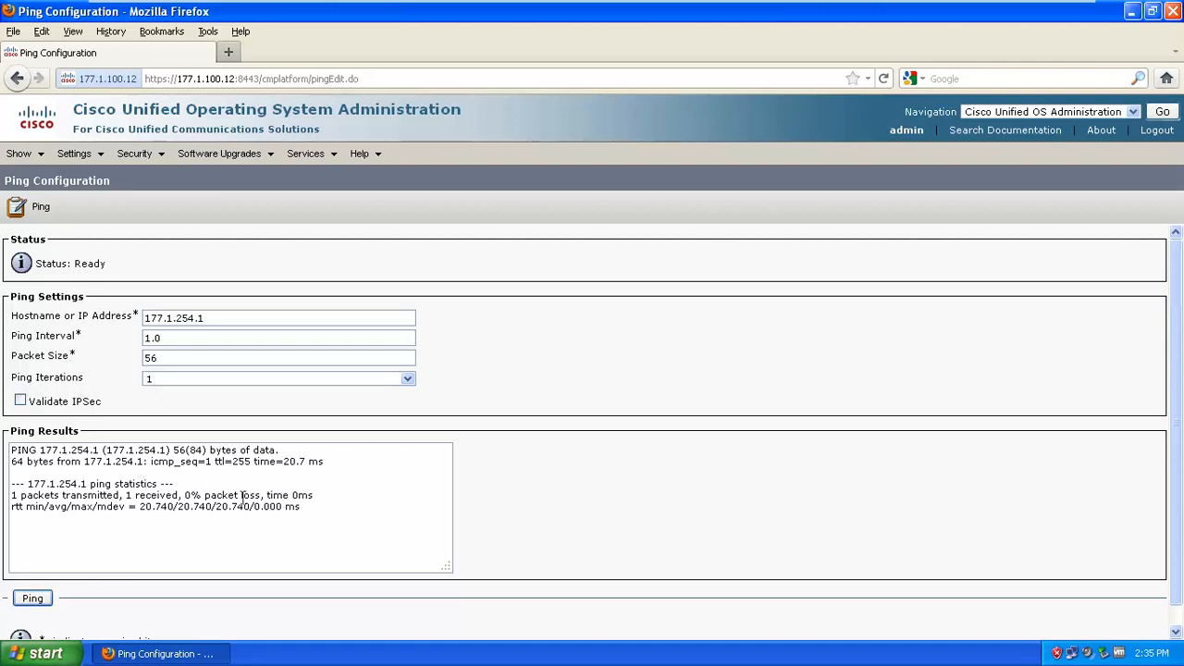
pyautogui.click(268, 379)
pyautogui.click(228, 407)
pyautogui.click(41, 599)
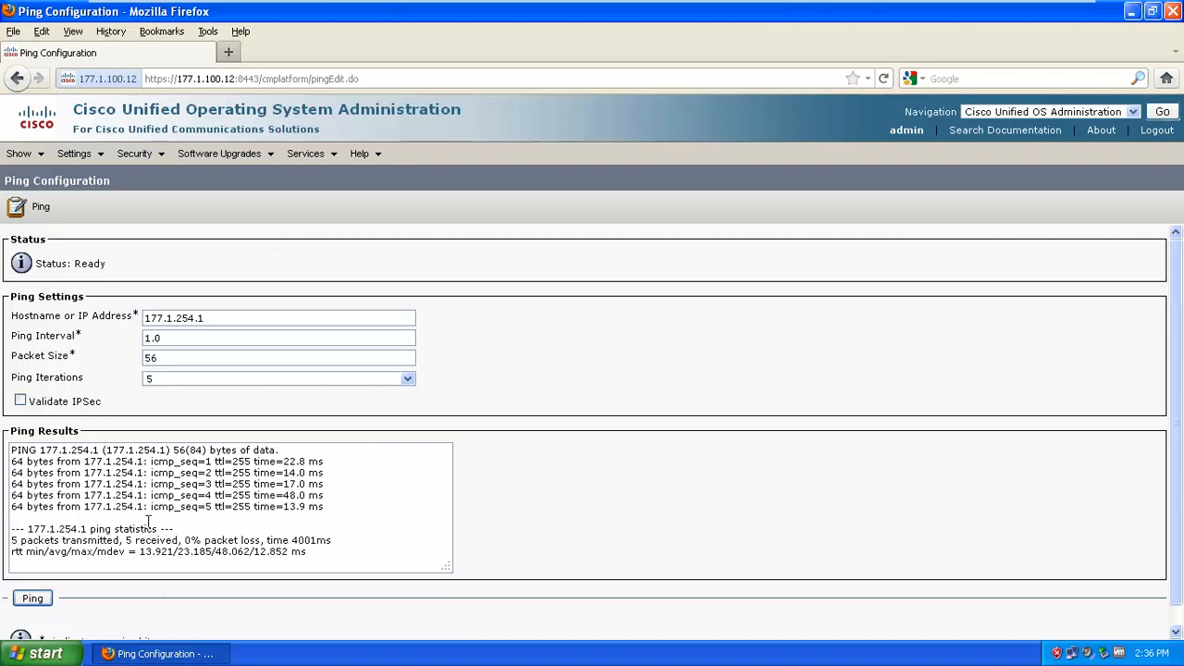
# Open Services > Remote Support, then launch Help > Contents in a new tab
pyautogui.moveTo(299, 158)
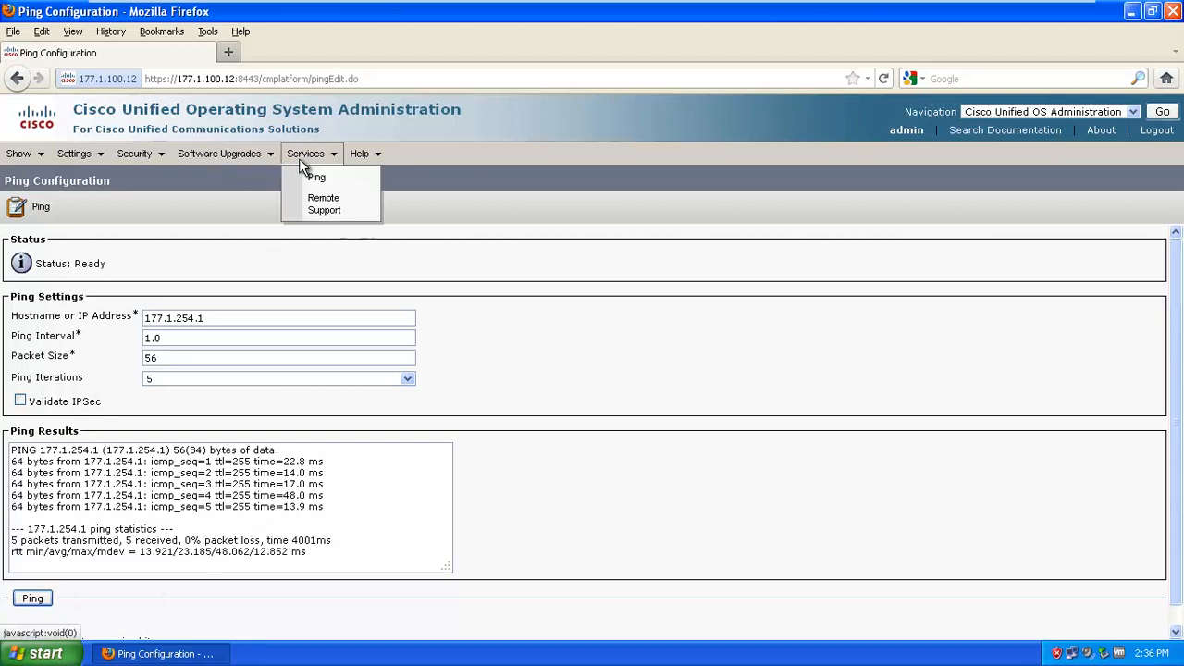
pyautogui.click(330, 209)
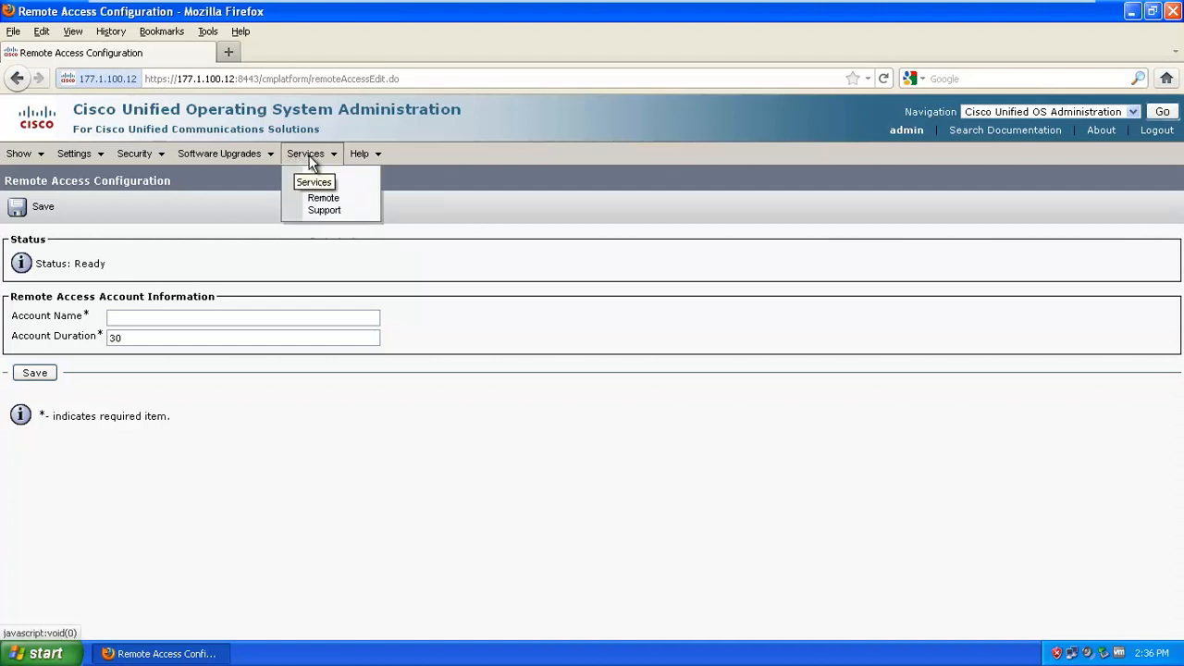
pyautogui.moveTo(377, 149)
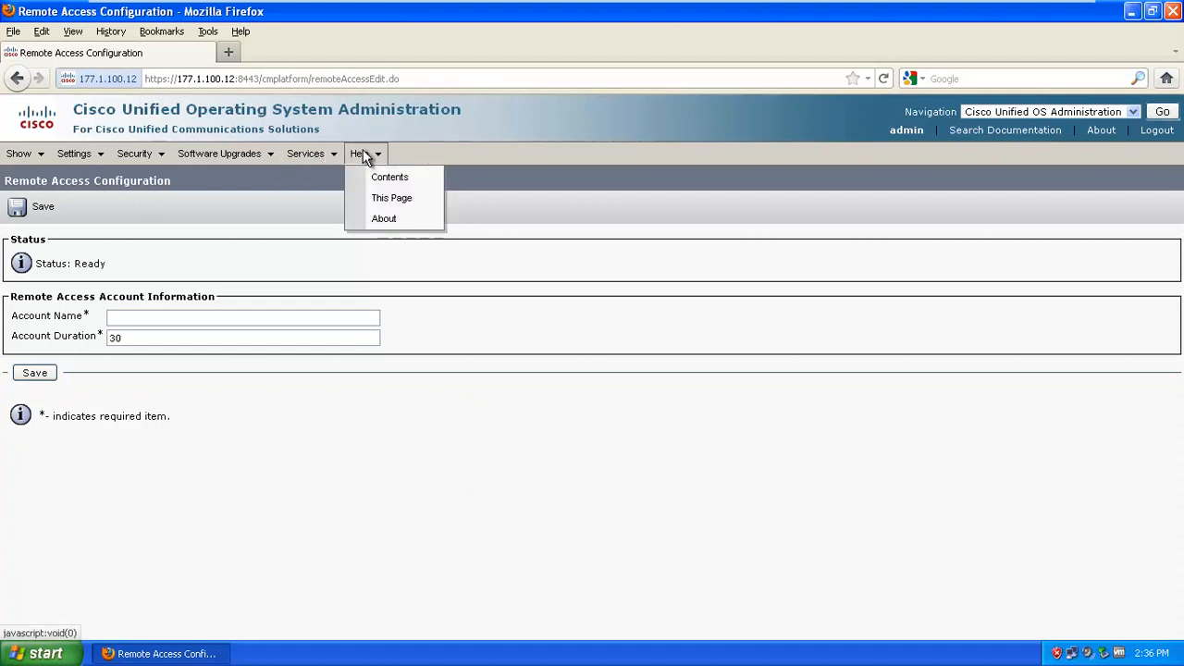
pyautogui.click(391, 180)
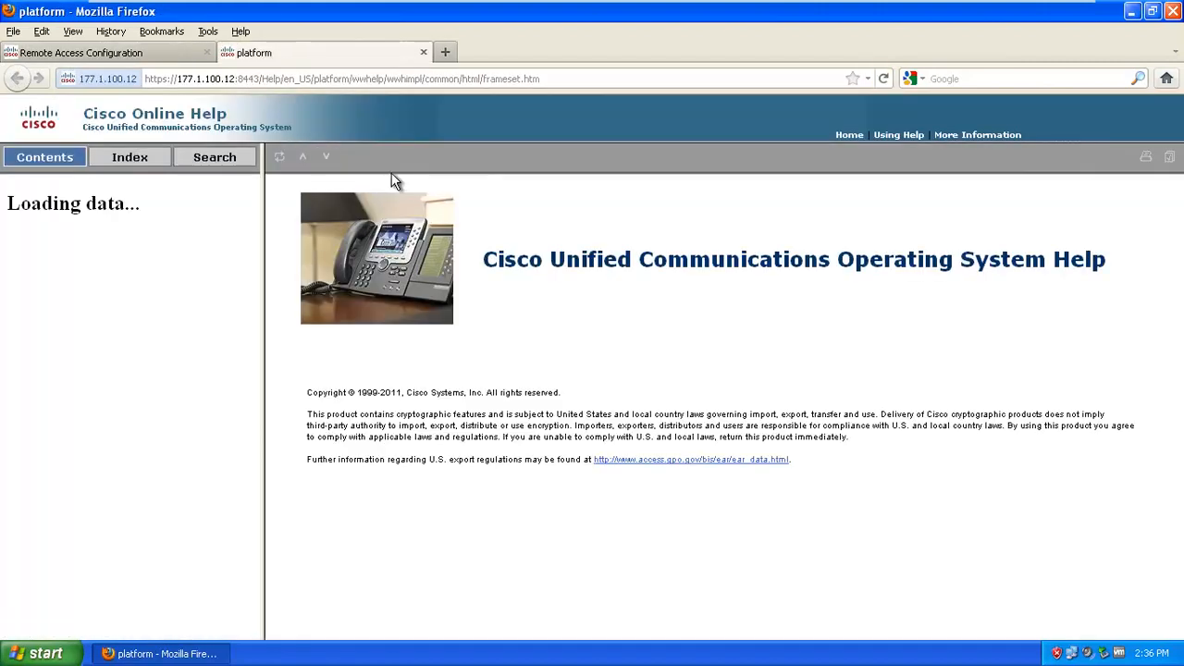
# Browse the help to Settings > NTP Servers, read it, and close the help tab
pyautogui.click(58, 207)
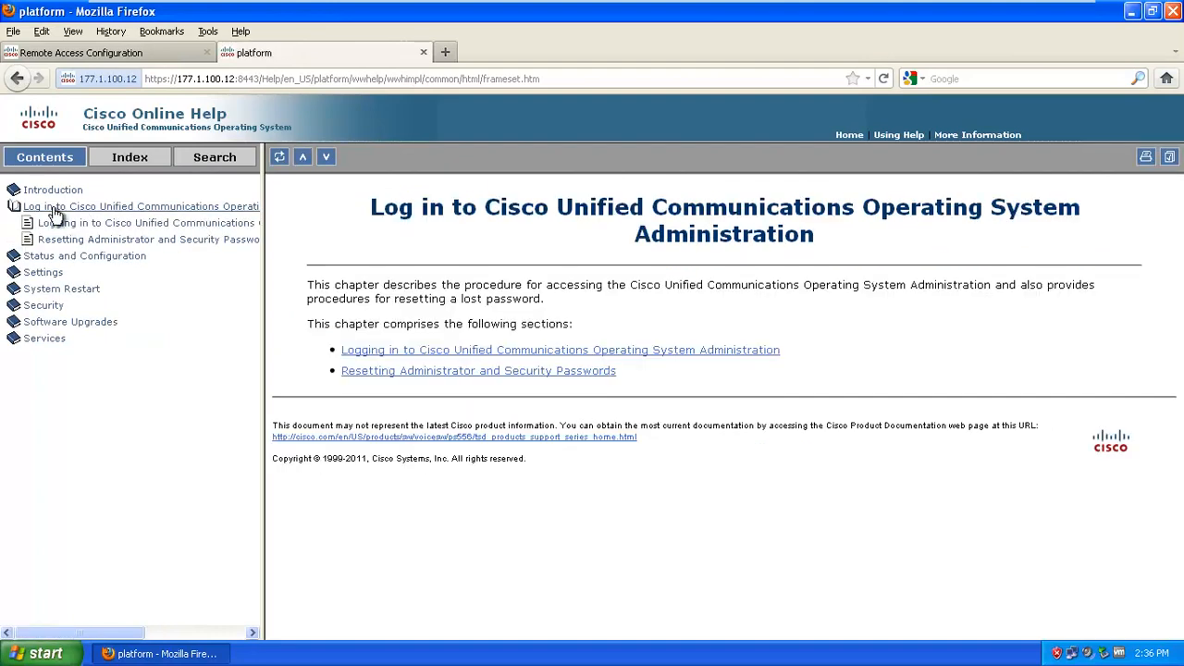
pyautogui.click(58, 242)
pyautogui.click(52, 272)
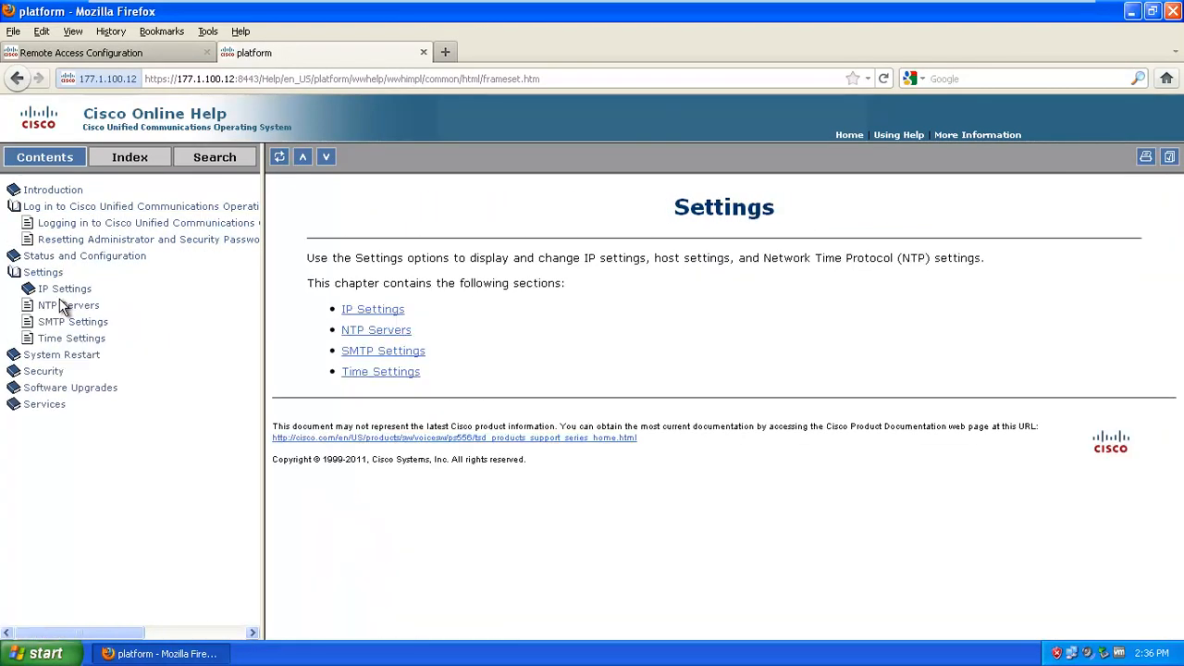
pyautogui.moveTo(56, 339); pyautogui.dragTo(55, 356)
pyautogui.click(93, 306)
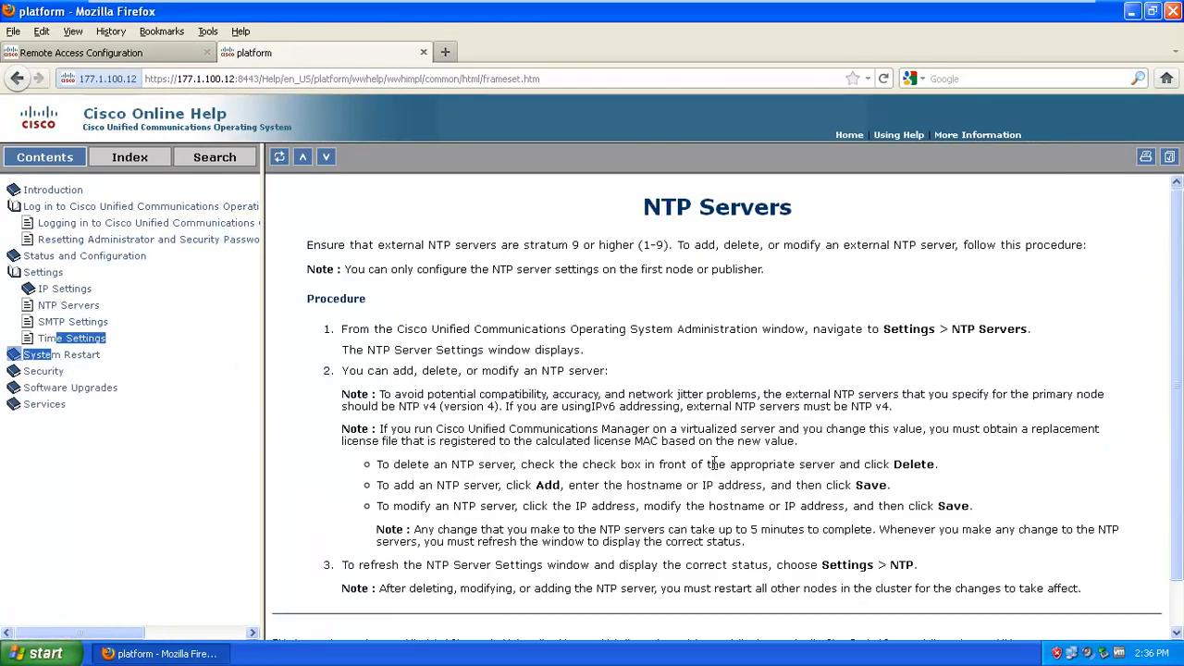
pyautogui.scroll(-1, 716, 422)
pyautogui.click(730, 412)
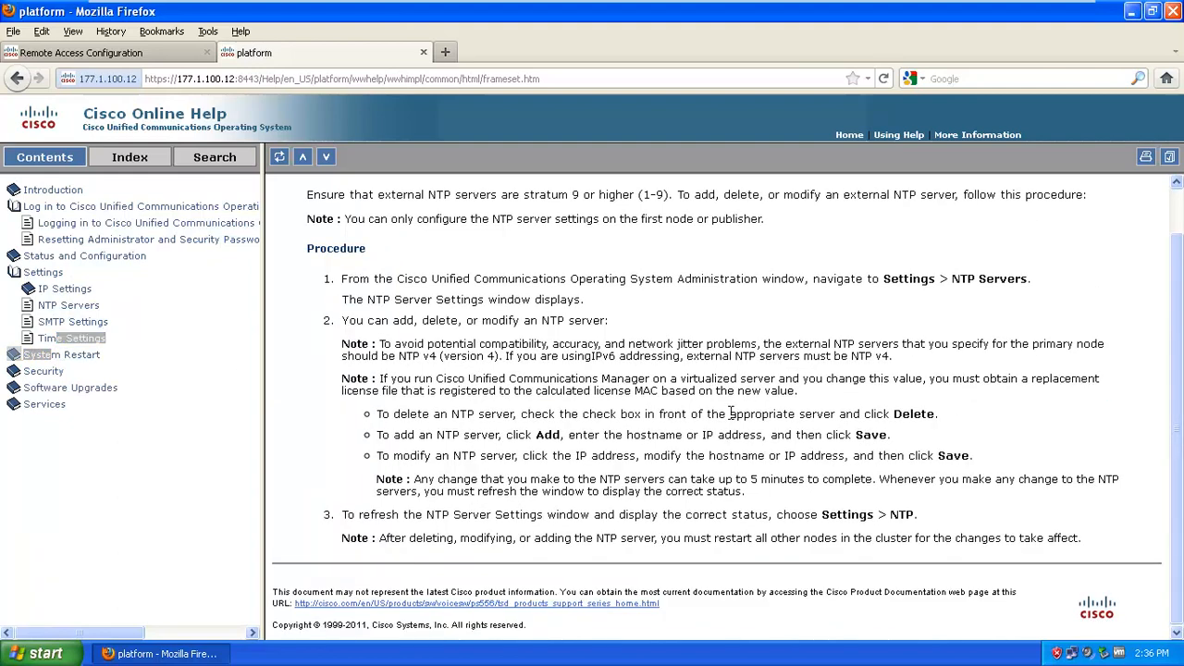
pyautogui.click(420, 53)
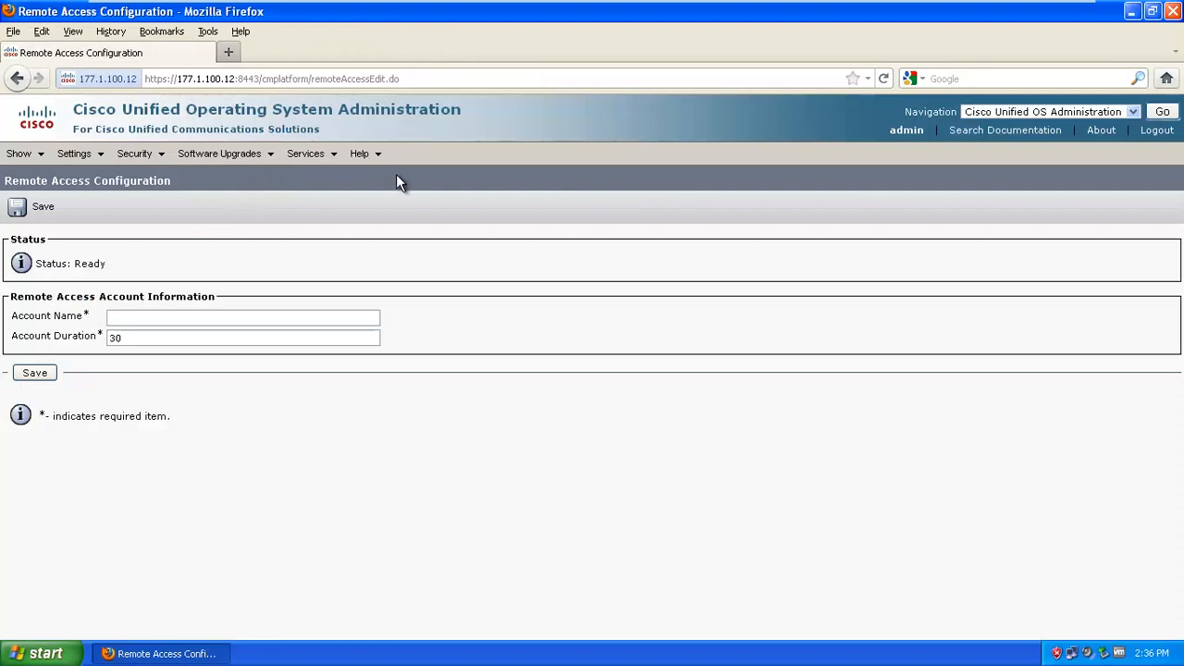
# Open the Certificate List under Security > Certificate Management and bring up its Manage Certificates help
pyautogui.click(378, 153)
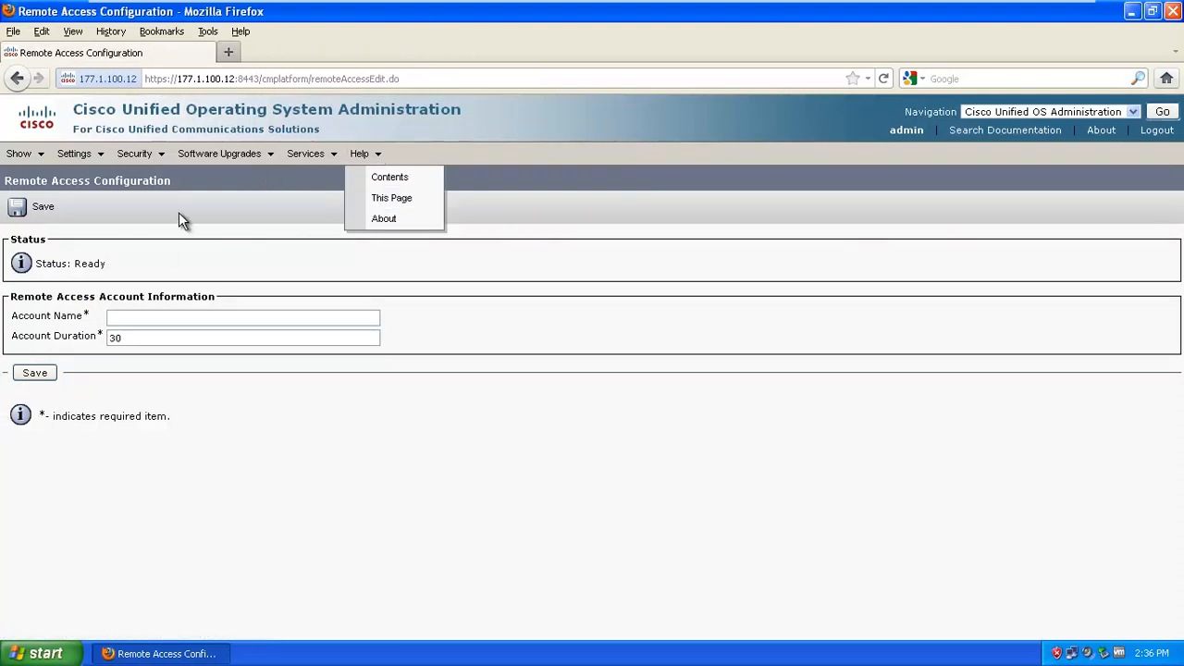
pyautogui.click(306, 154)
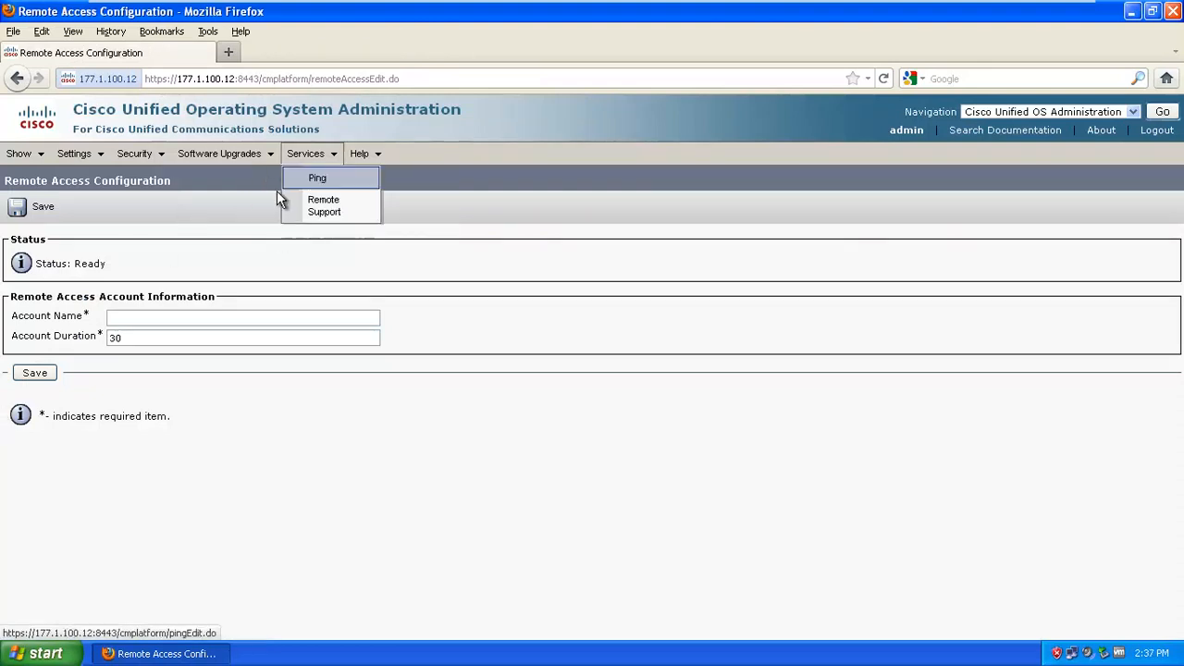
pyautogui.click(82, 158)
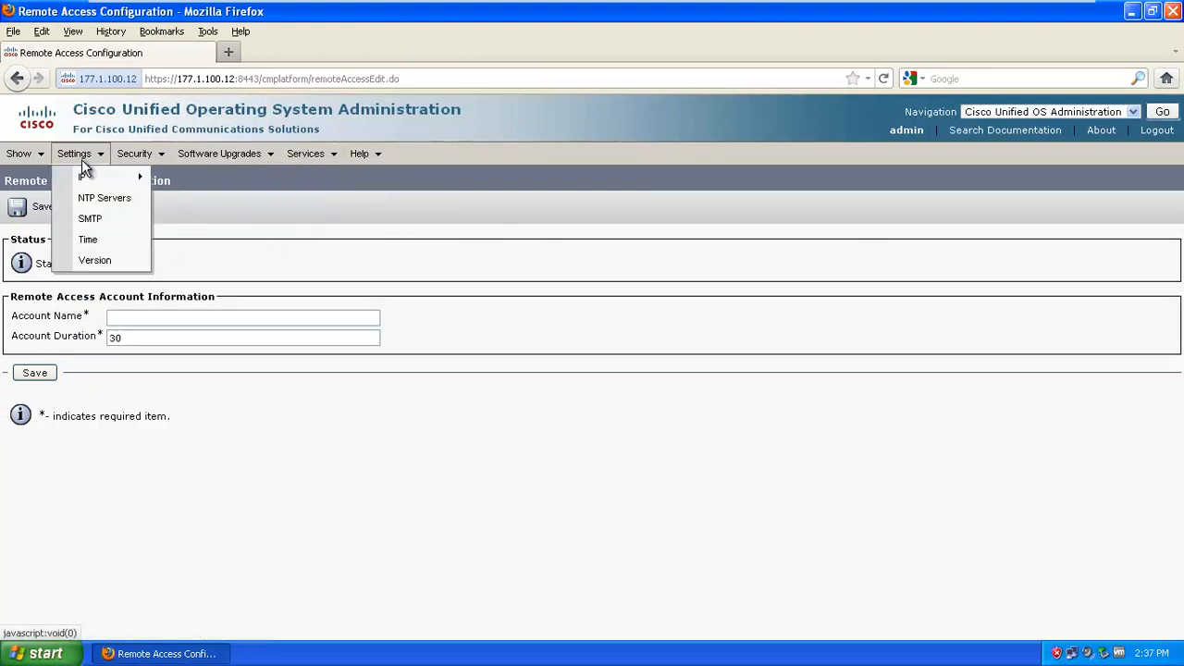
pyautogui.click(157, 162)
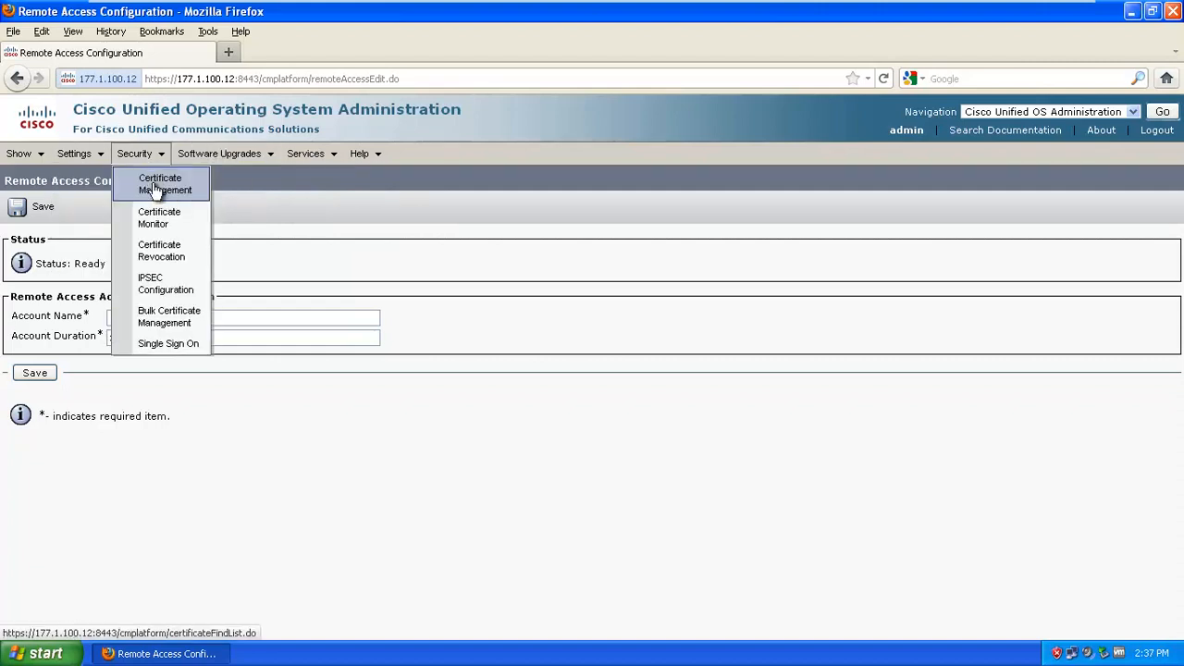
pyautogui.click(167, 199)
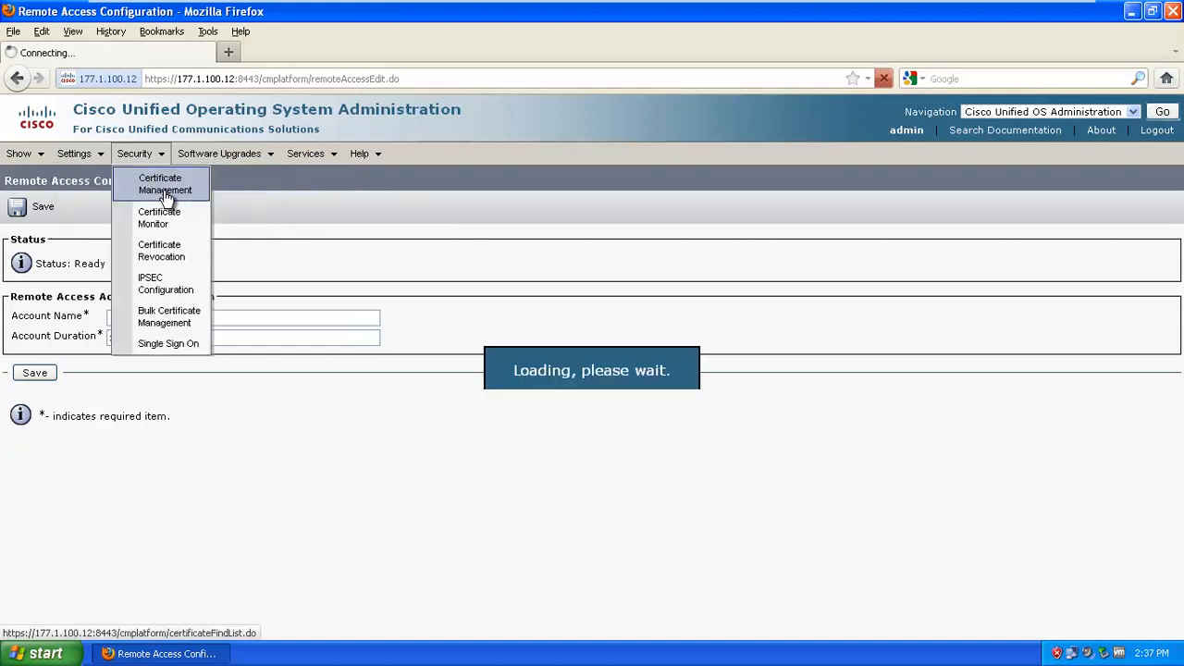
pyautogui.moveTo(370, 165)
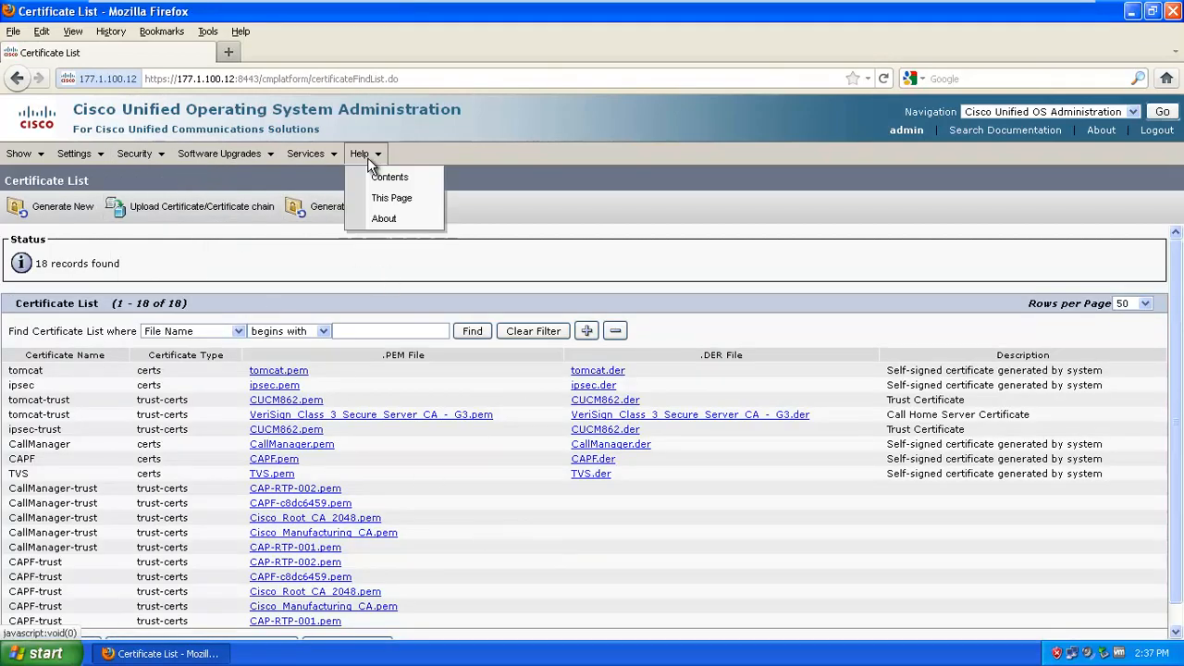
pyautogui.click(400, 200)
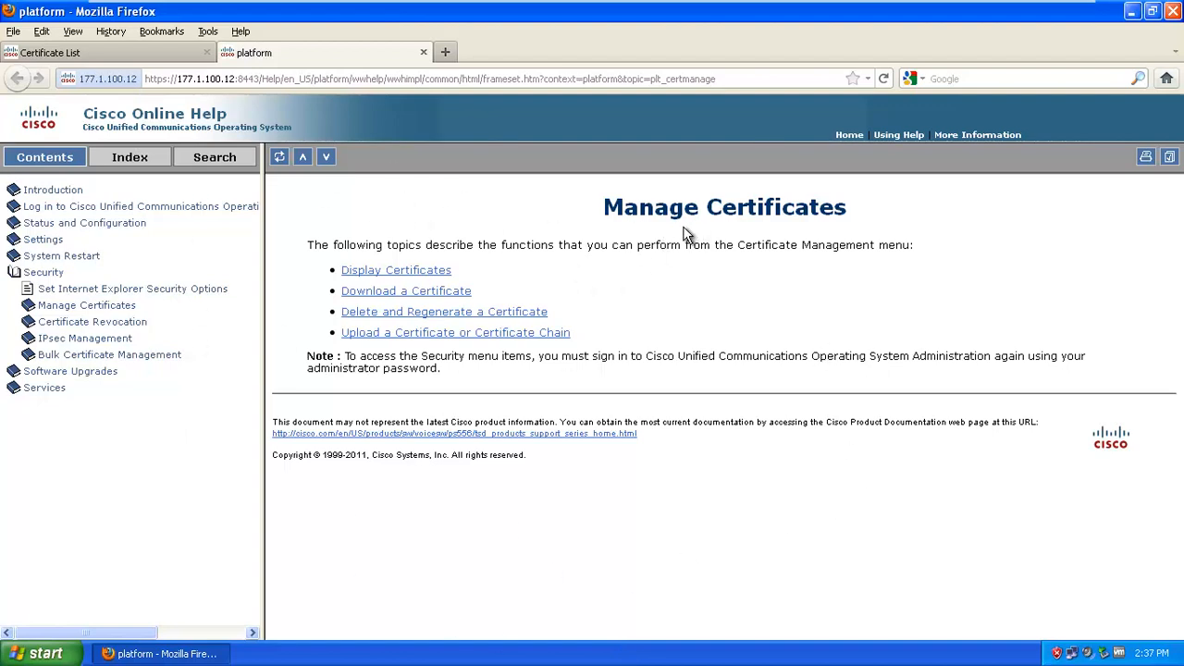
# Read the Display Certificates and Download a Certificate help topics, then close help to return to the Certificate List
pyautogui.click(368, 273)
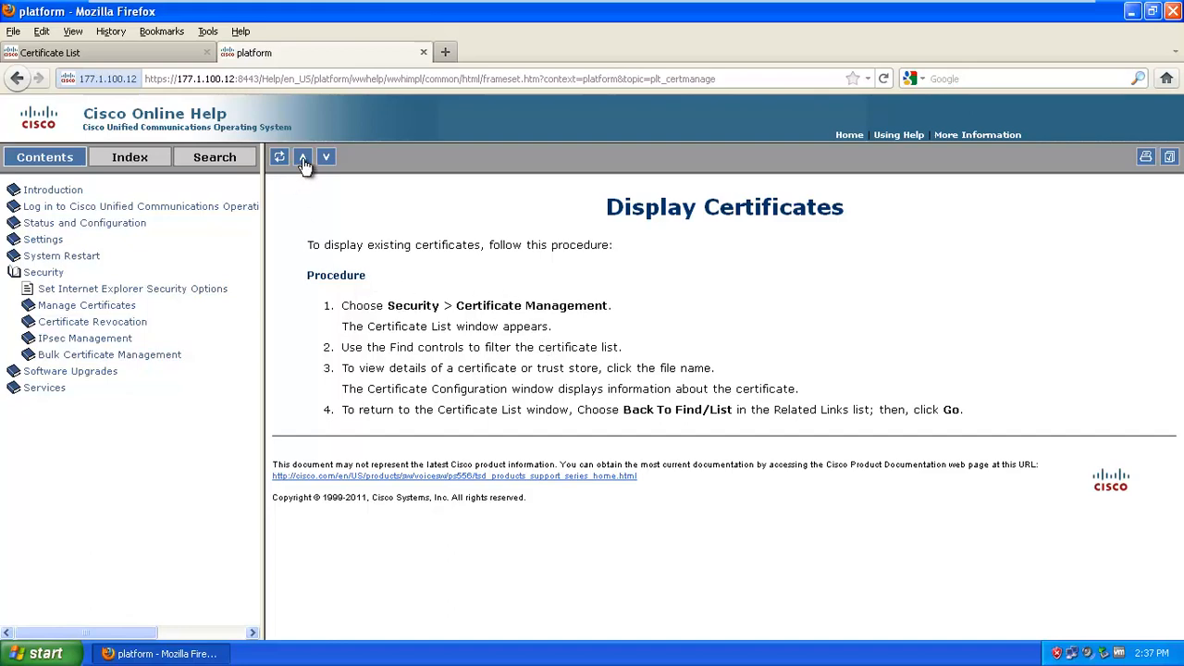
pyautogui.click(305, 163)
pyautogui.click(389, 294)
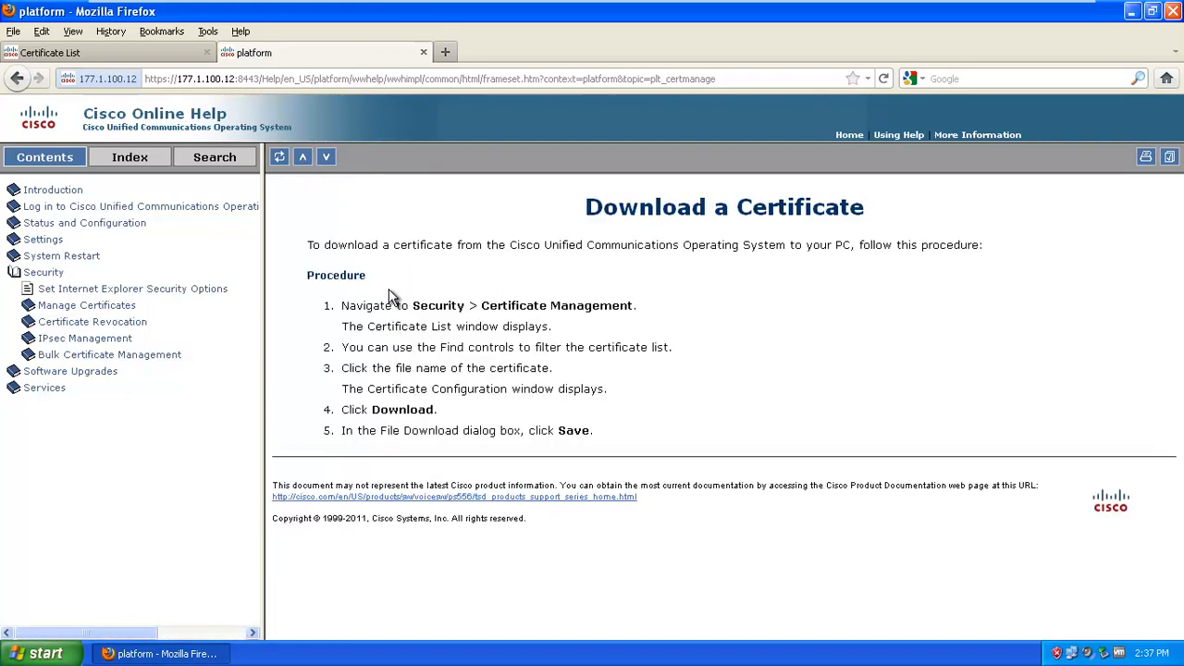
pyautogui.click(302, 157)
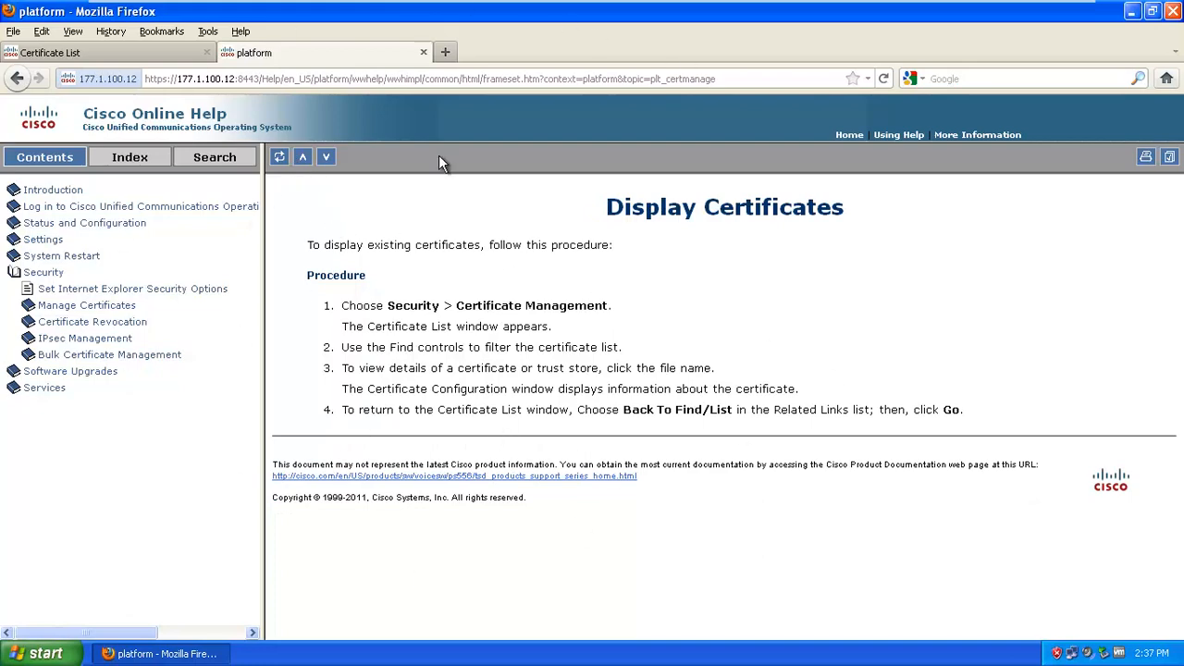
pyautogui.click(423, 53)
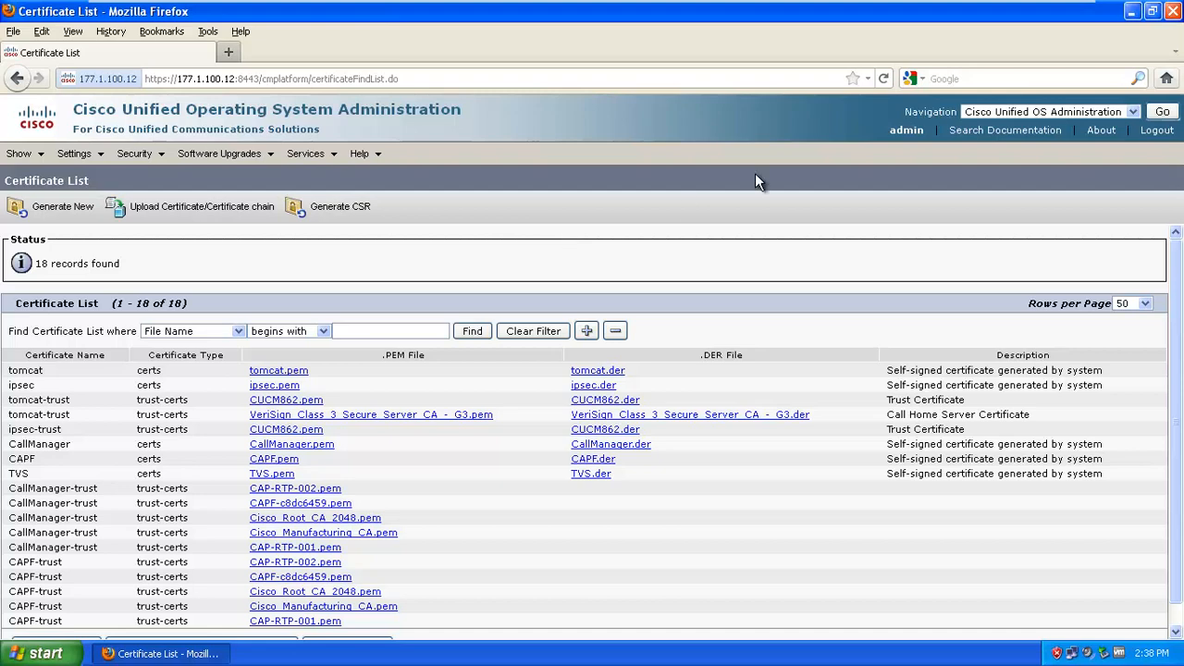
# Switch to Cisco Unified Serviceability from the Navigation list and sign in with the administrator account
pyautogui.click(1134, 113)
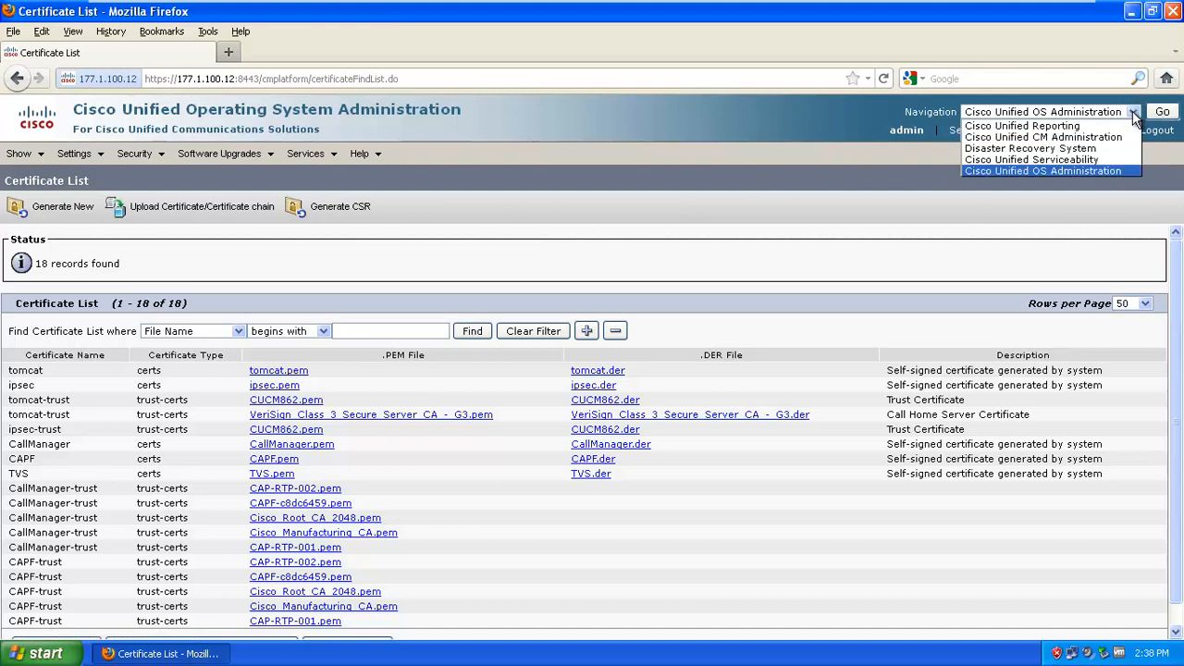
pyautogui.click(1031, 162)
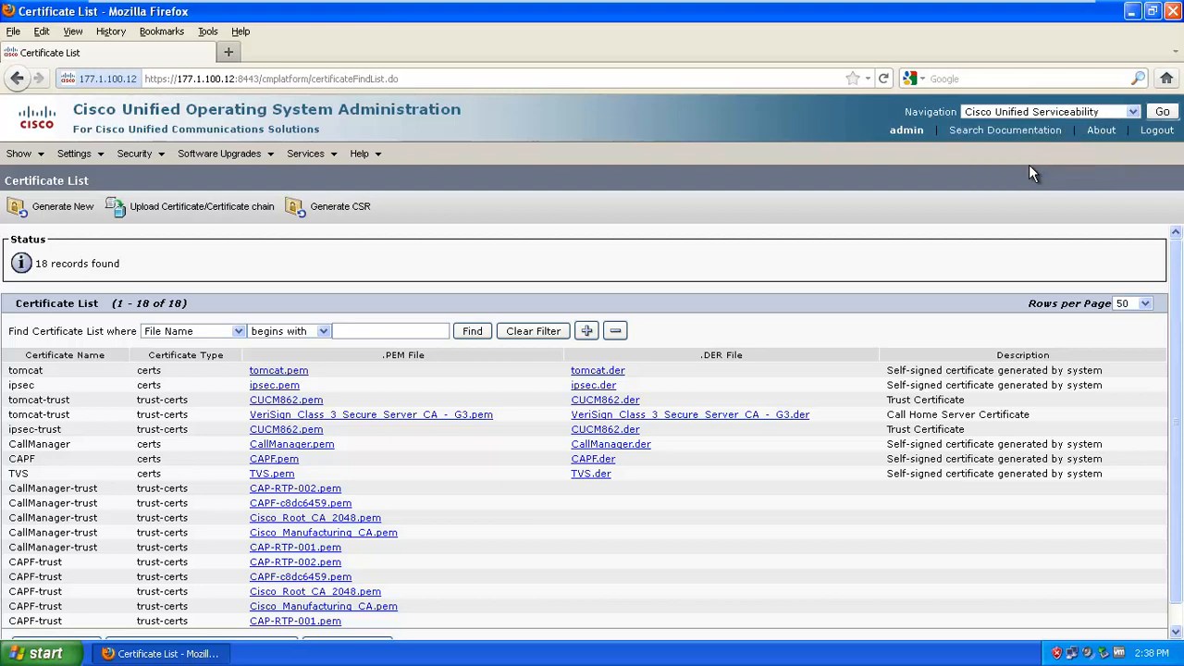
pyautogui.click(1163, 112)
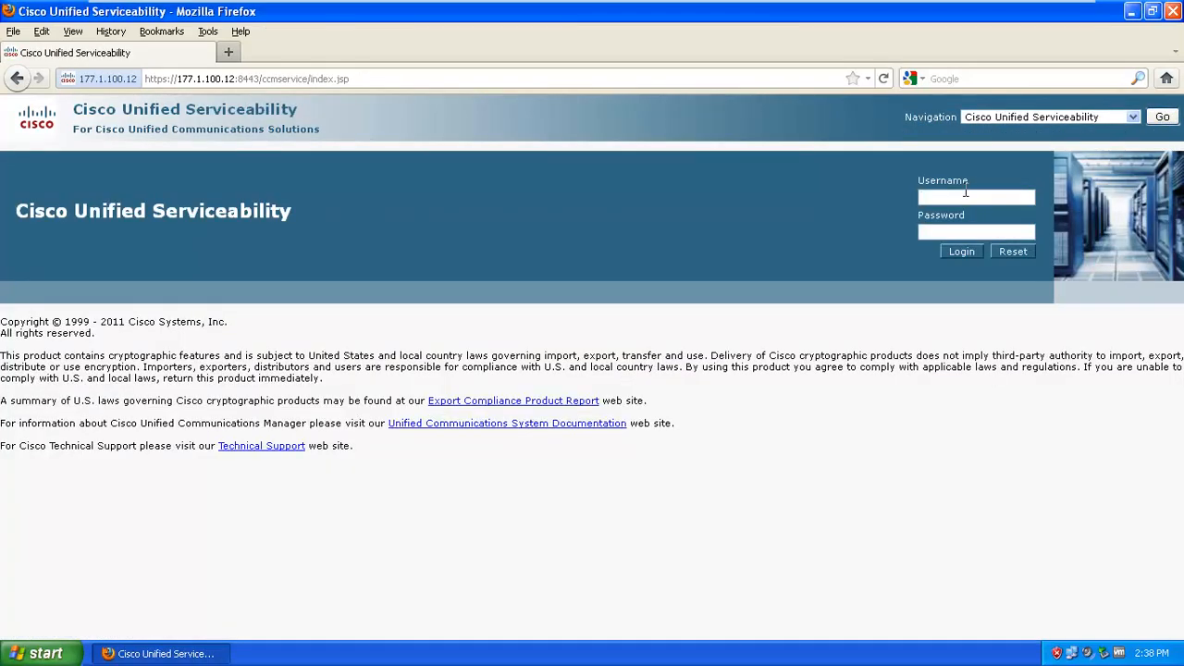
pyautogui.click(963, 193)
pyautogui.press('Return')
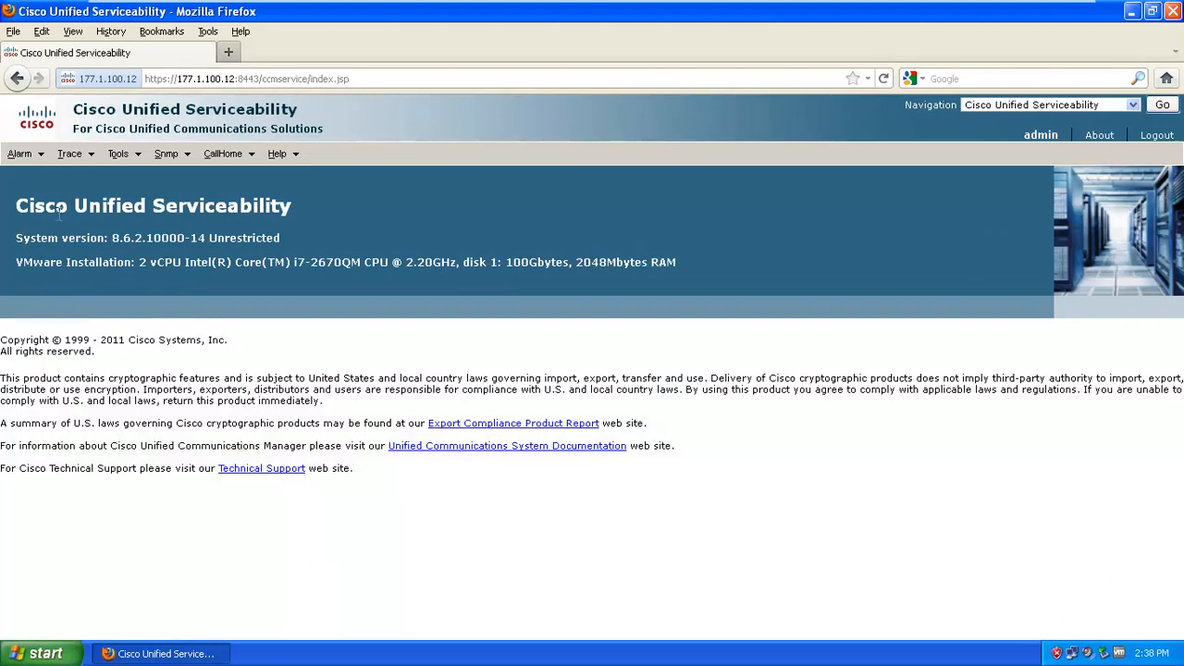
pyautogui.moveTo(24, 154)
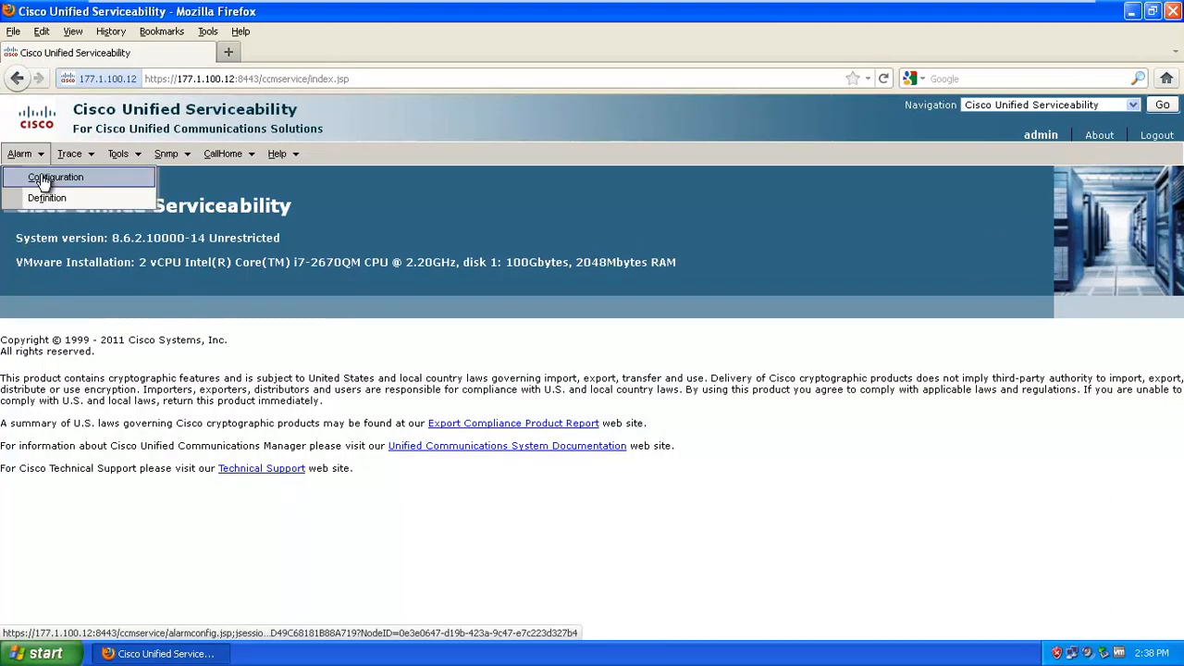
# Show the Alarm Configuration for Cisco CAR Scheduler in the CDR Services group on CUCM862
pyautogui.click(43, 178)
pyautogui.click(231, 238)
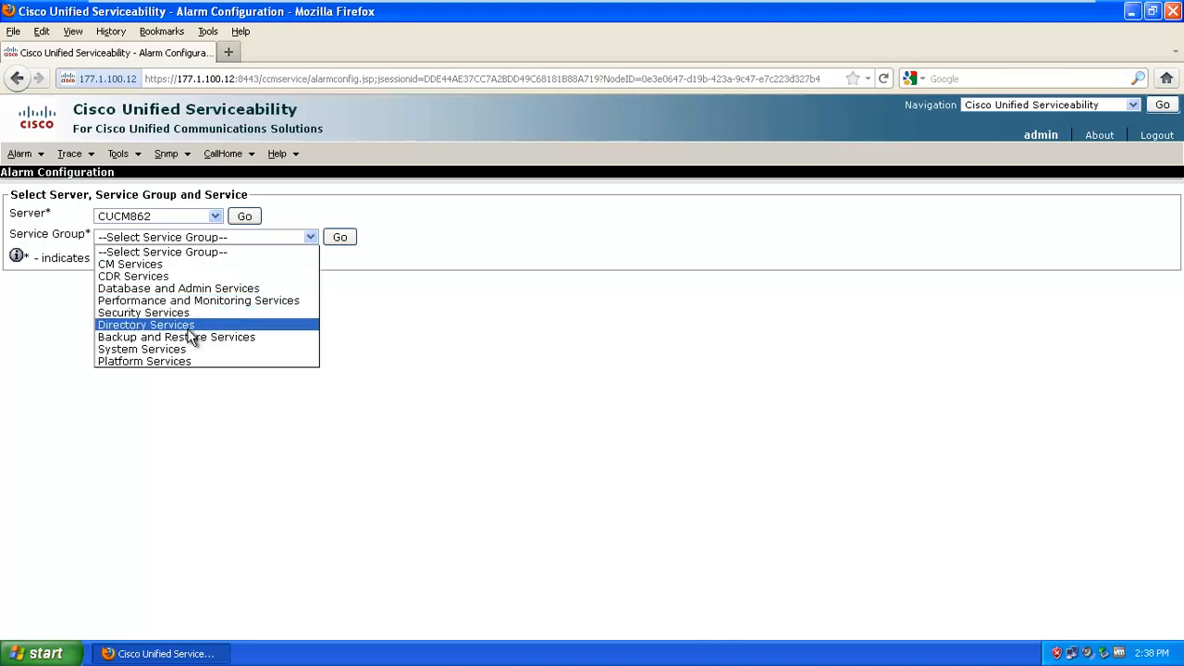
pyautogui.click(339, 535)
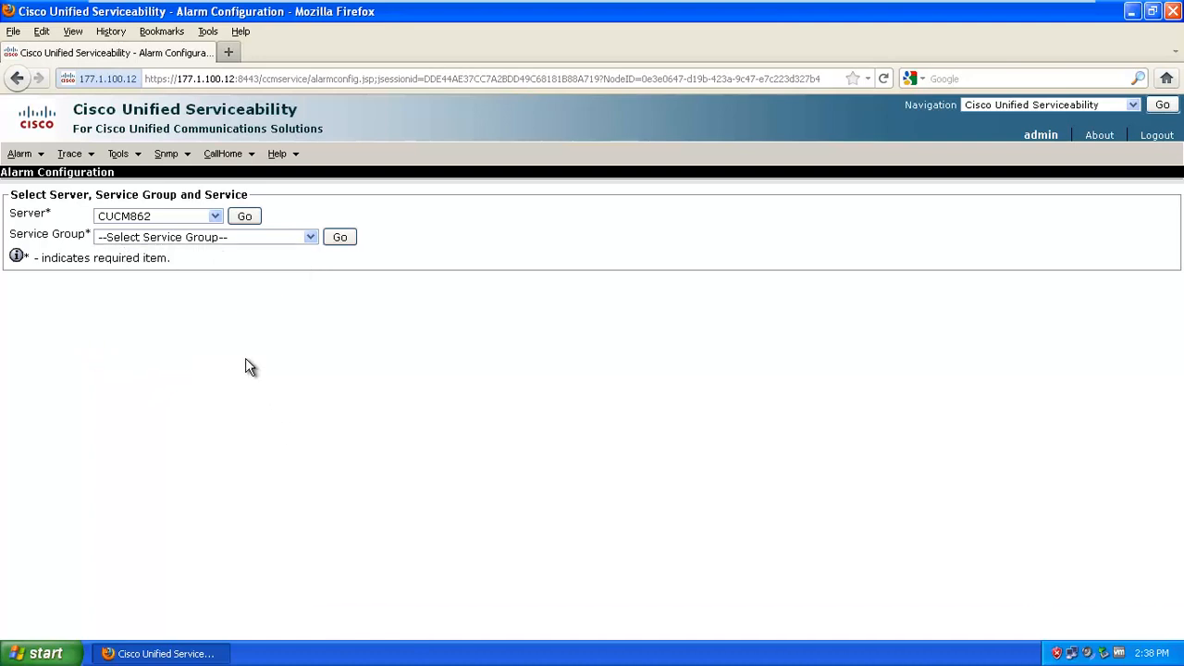
pyautogui.click(308, 238)
pyautogui.click(219, 274)
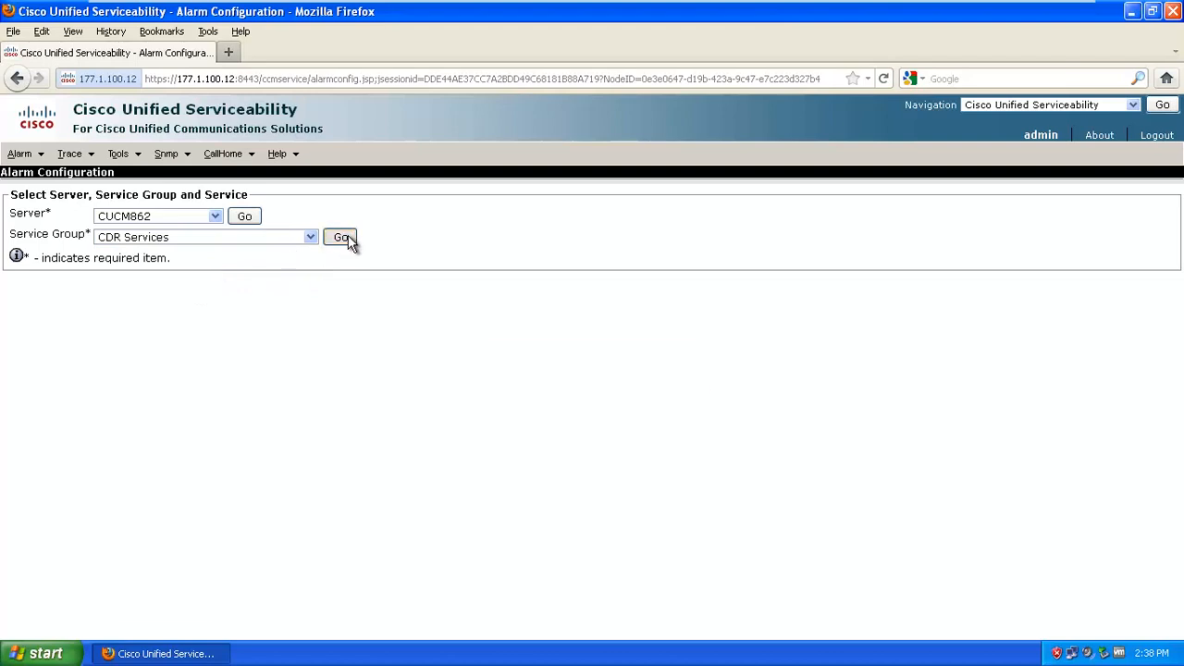
pyautogui.click(343, 238)
pyautogui.click(244, 266)
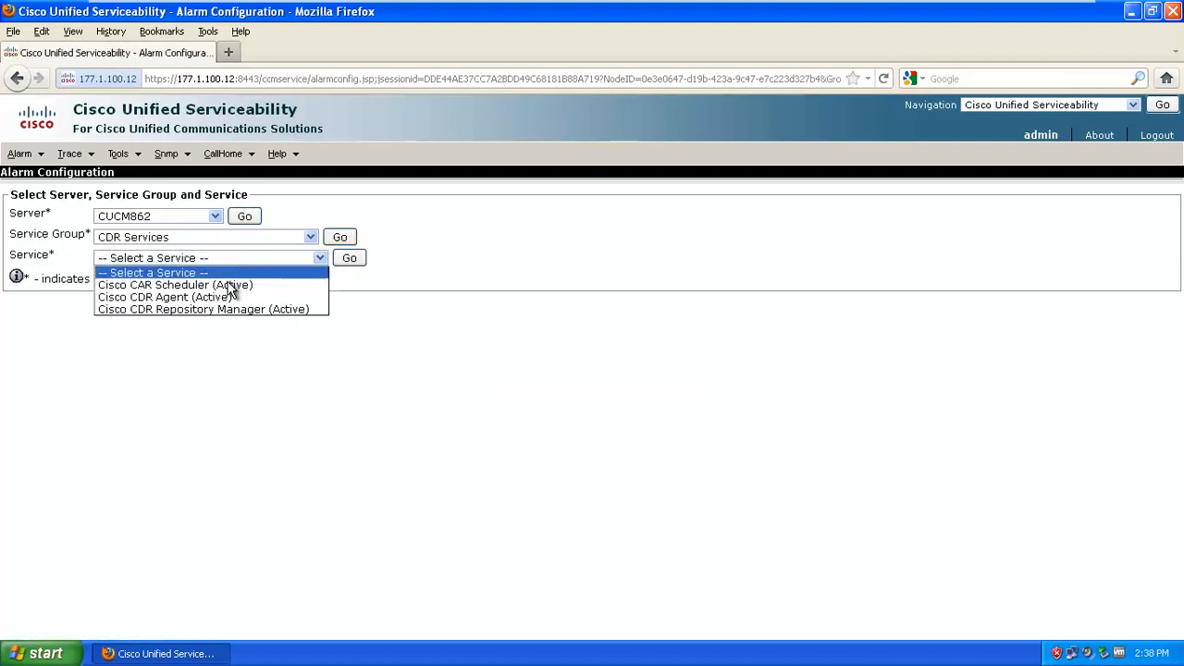
pyautogui.click(233, 281)
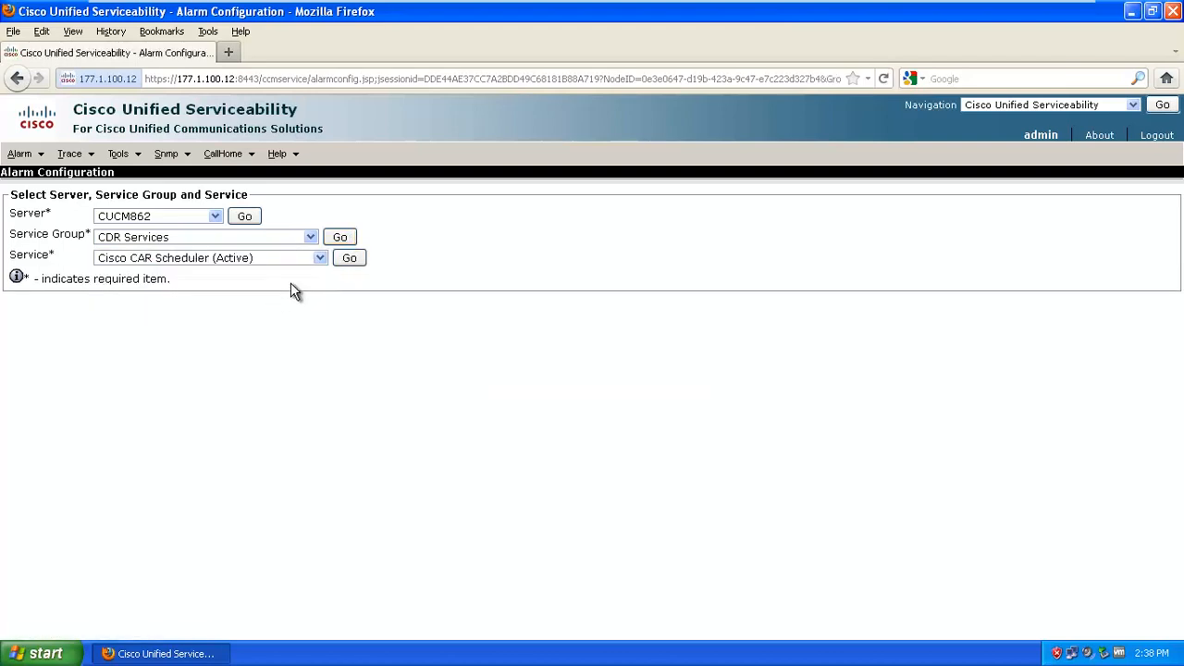
pyautogui.click(357, 262)
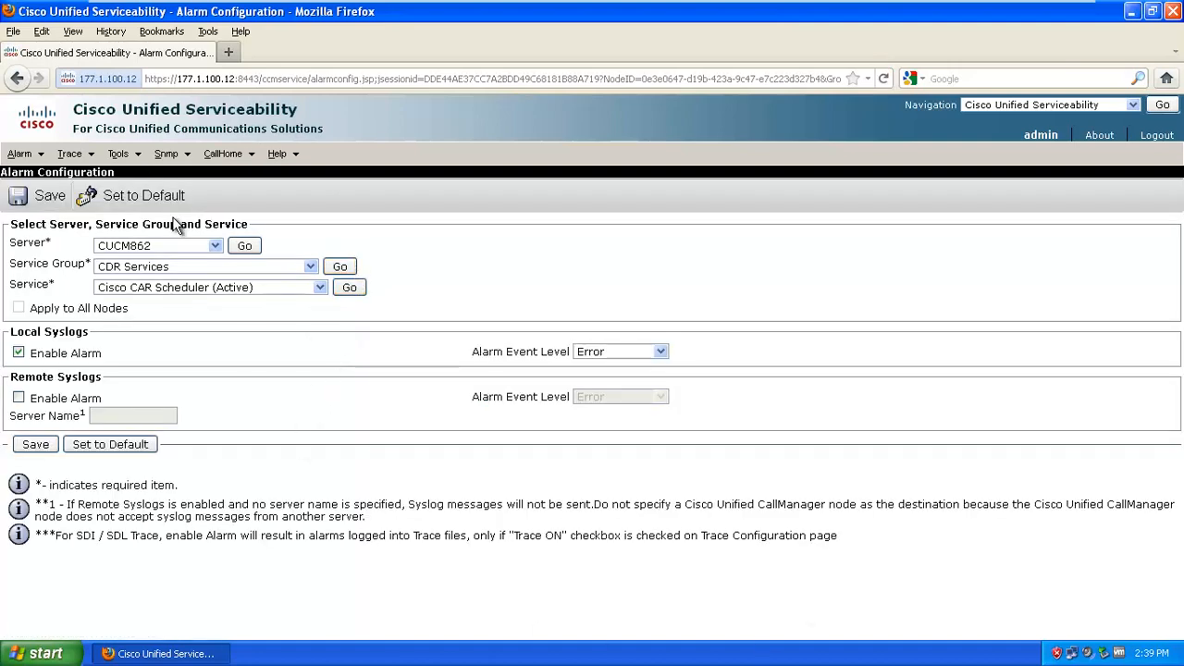
pyautogui.moveTo(16, 150)
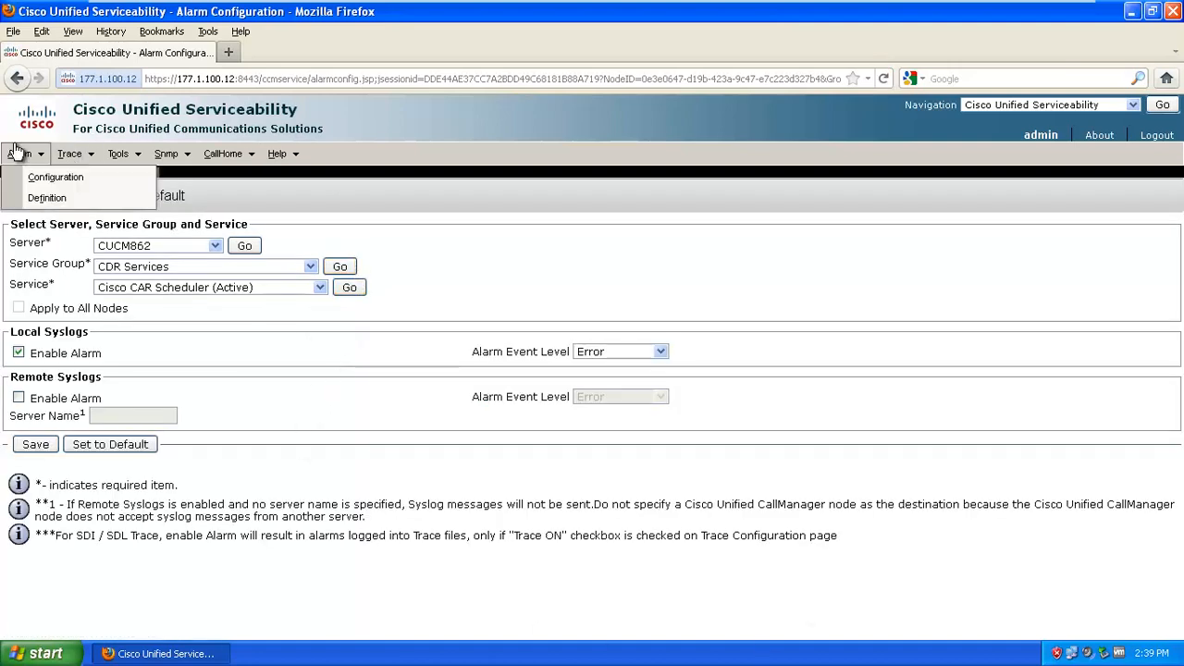
# List alarms in CallManager Alarm Catalog's CMIAlarmCatalog and view the CMIServiceStatus alarm details
pyautogui.click(32, 198)
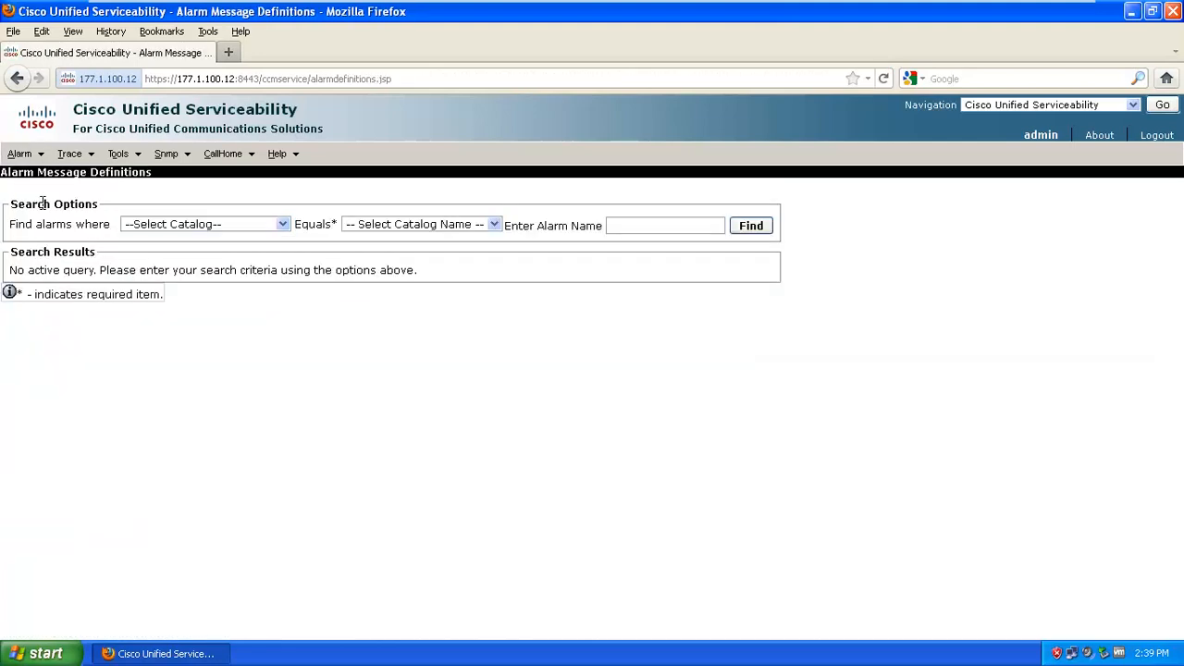
pyautogui.click(751, 225)
pyautogui.click(650, 332)
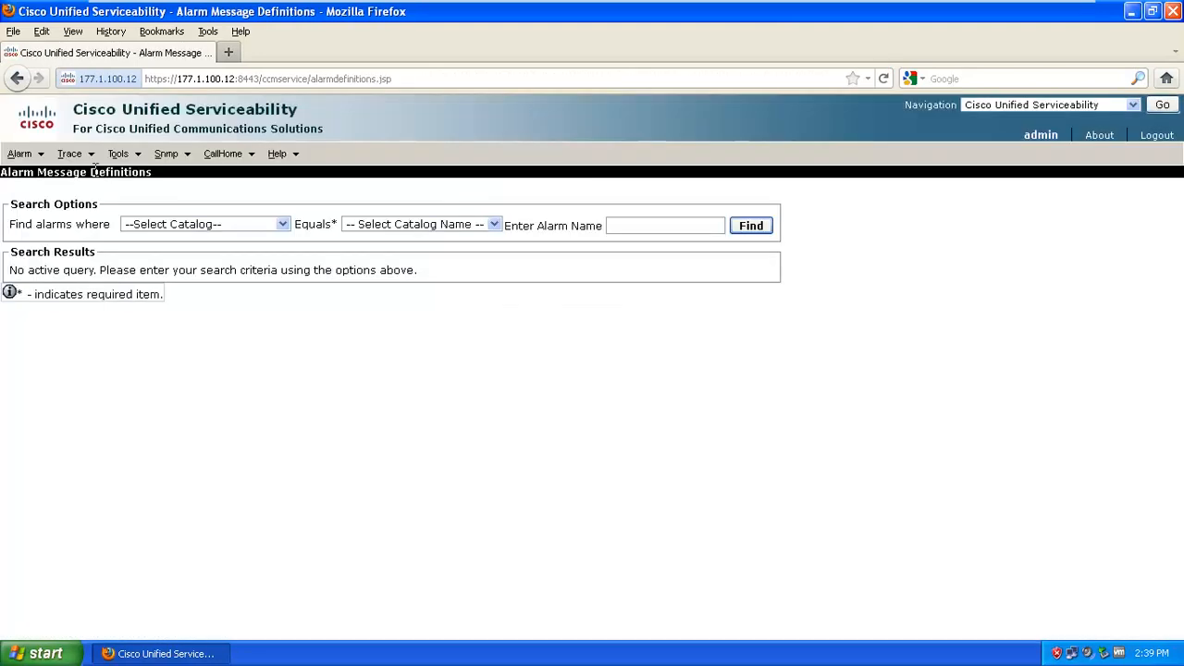
pyautogui.click(199, 225)
pyautogui.click(198, 264)
pyautogui.click(416, 225)
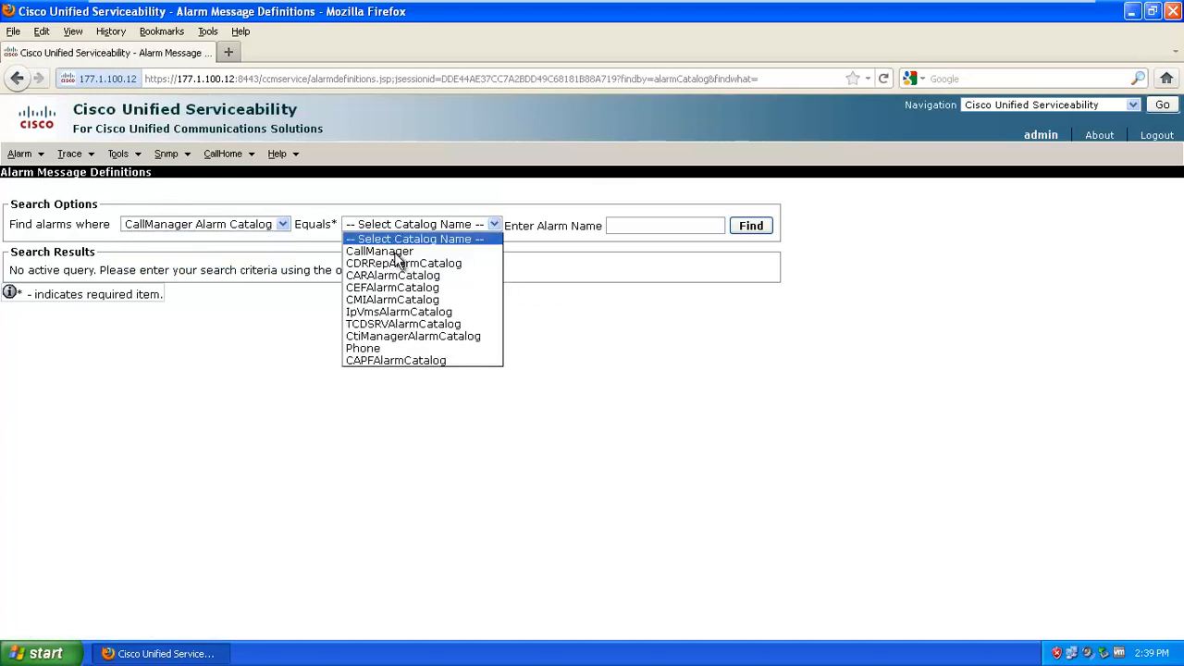
pyautogui.click(444, 303)
pyautogui.click(751, 226)
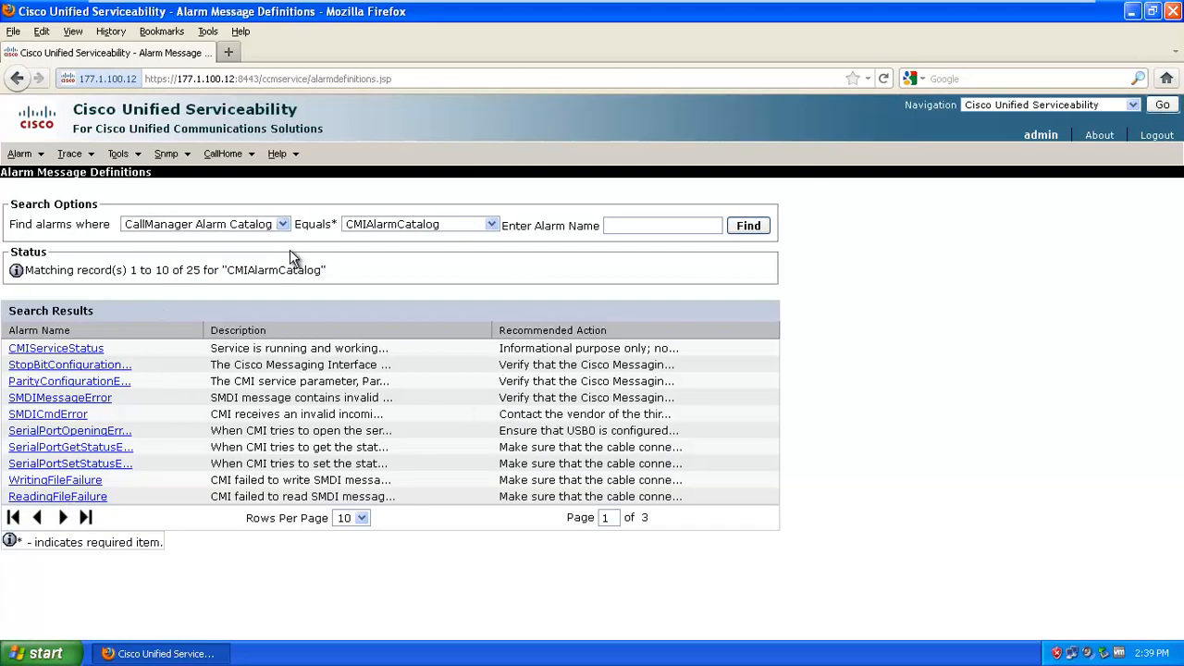
pyautogui.click(67, 352)
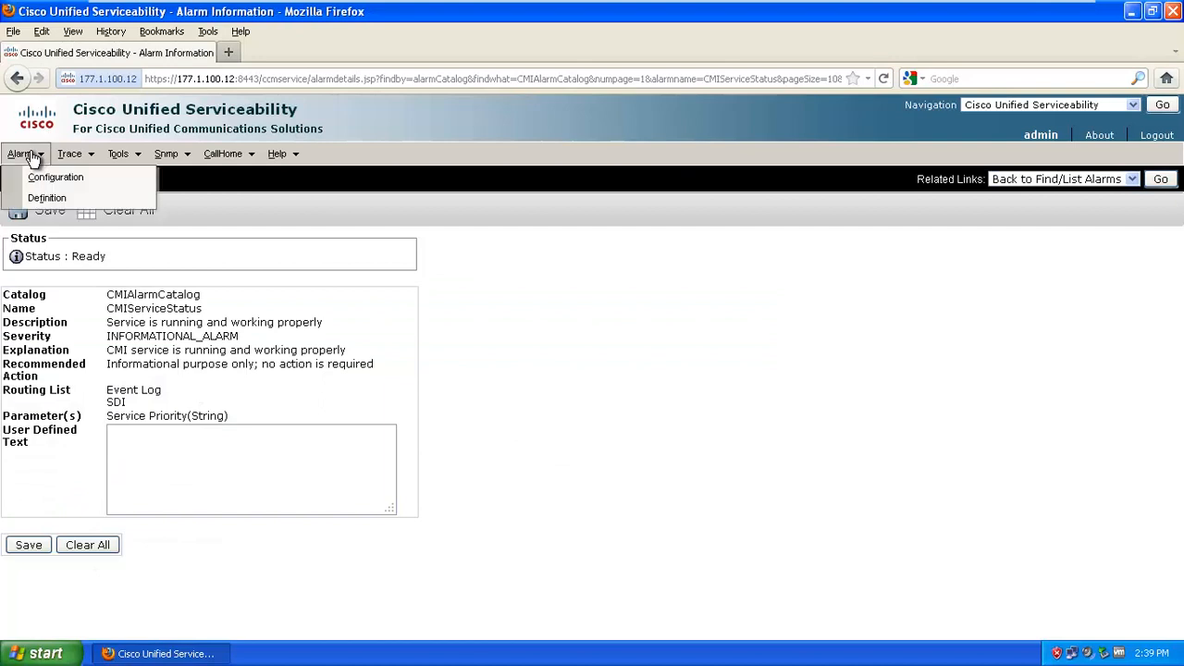
# Load the Trace Configuration for Cisco CallManager in the CM Services group on CUCM862
pyautogui.moveTo(70, 153)
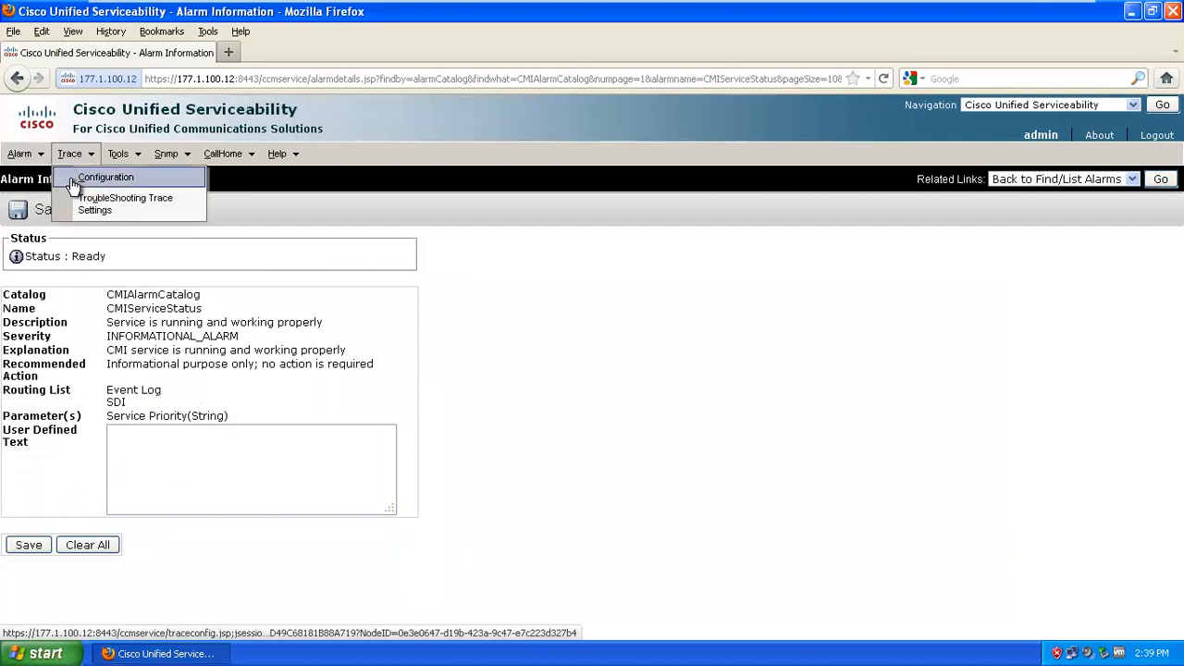
pyautogui.click(73, 178)
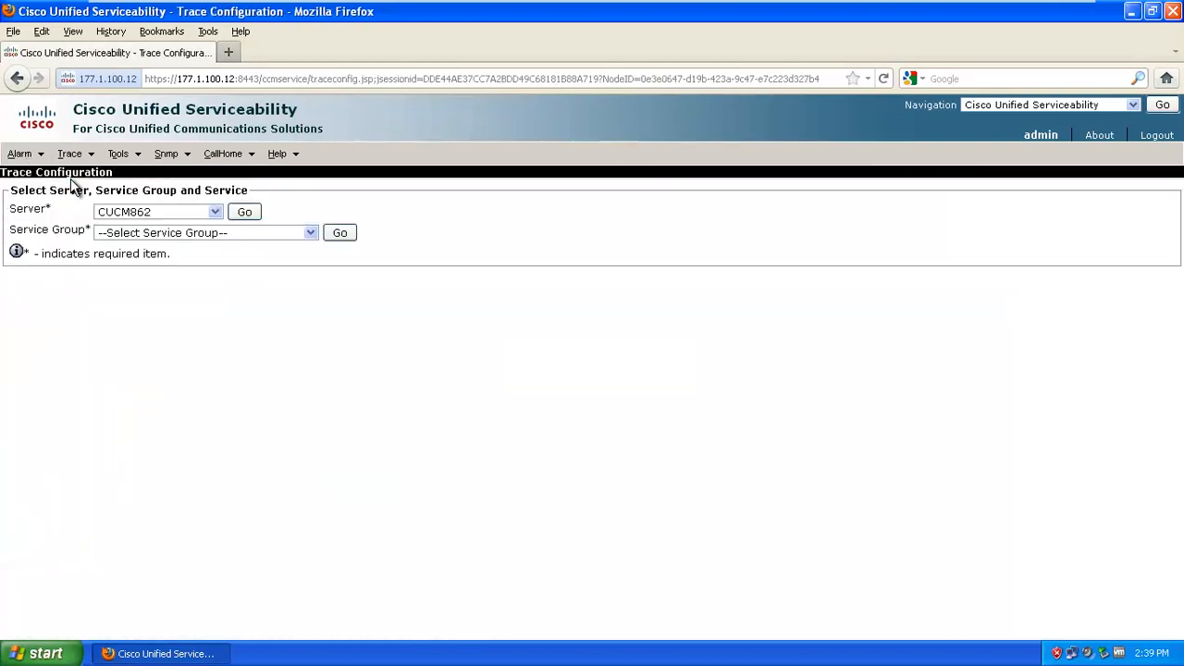
pyautogui.click(161, 234)
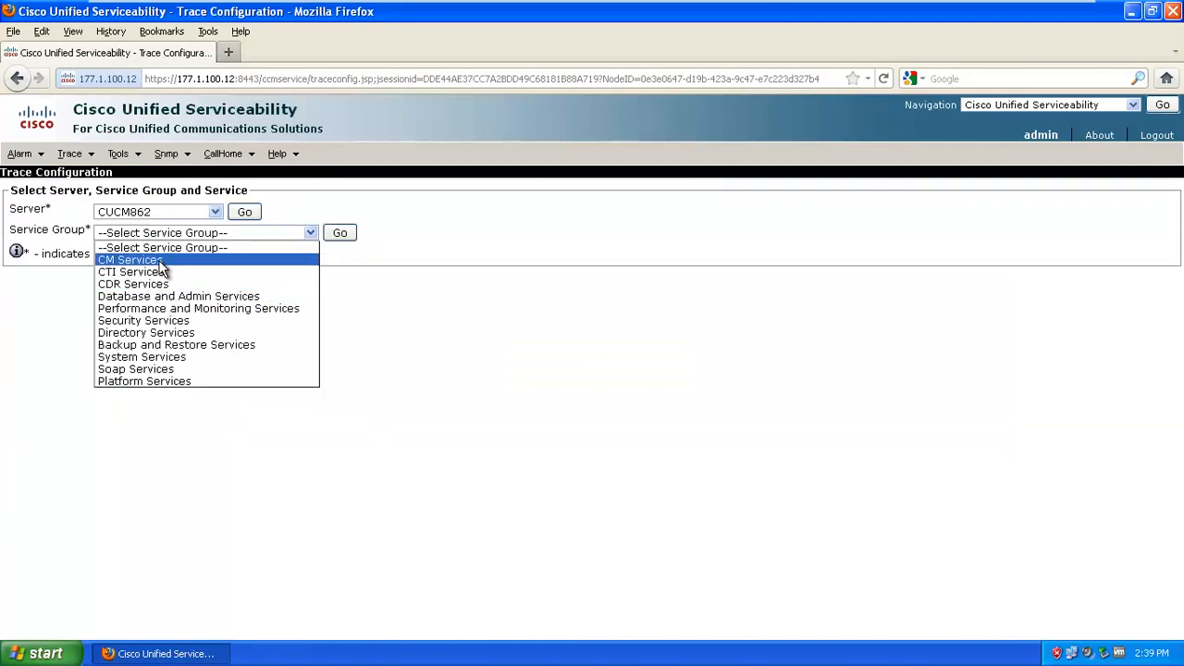
pyautogui.click(129, 260)
pyautogui.click(340, 233)
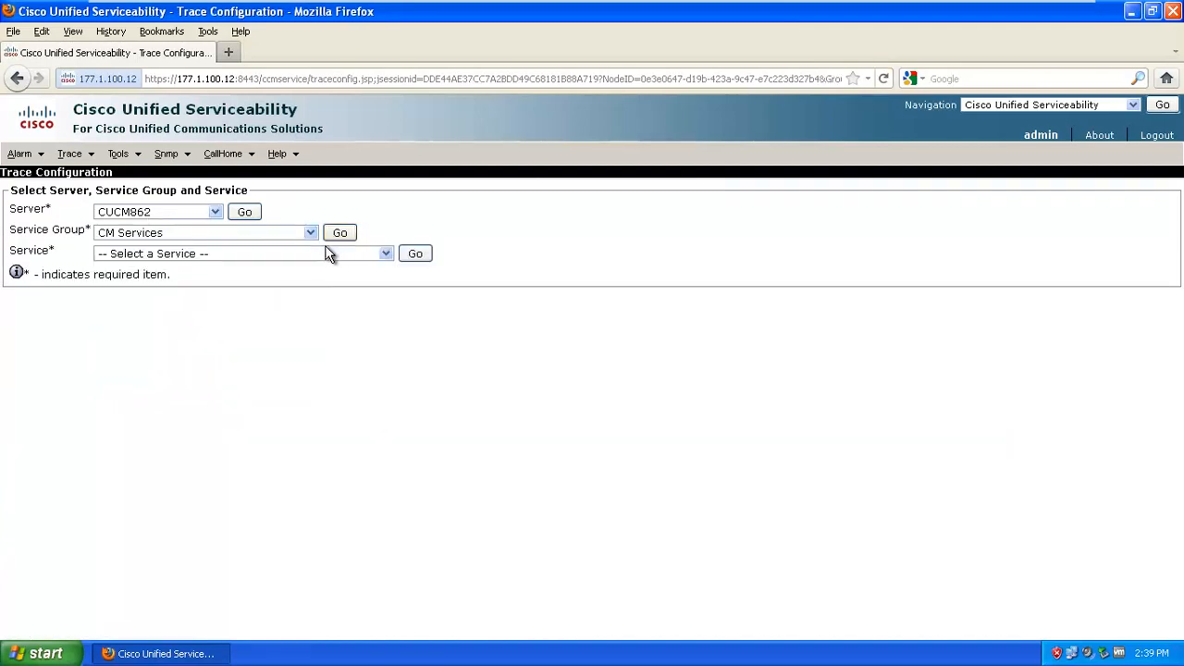
pyautogui.click(330, 254)
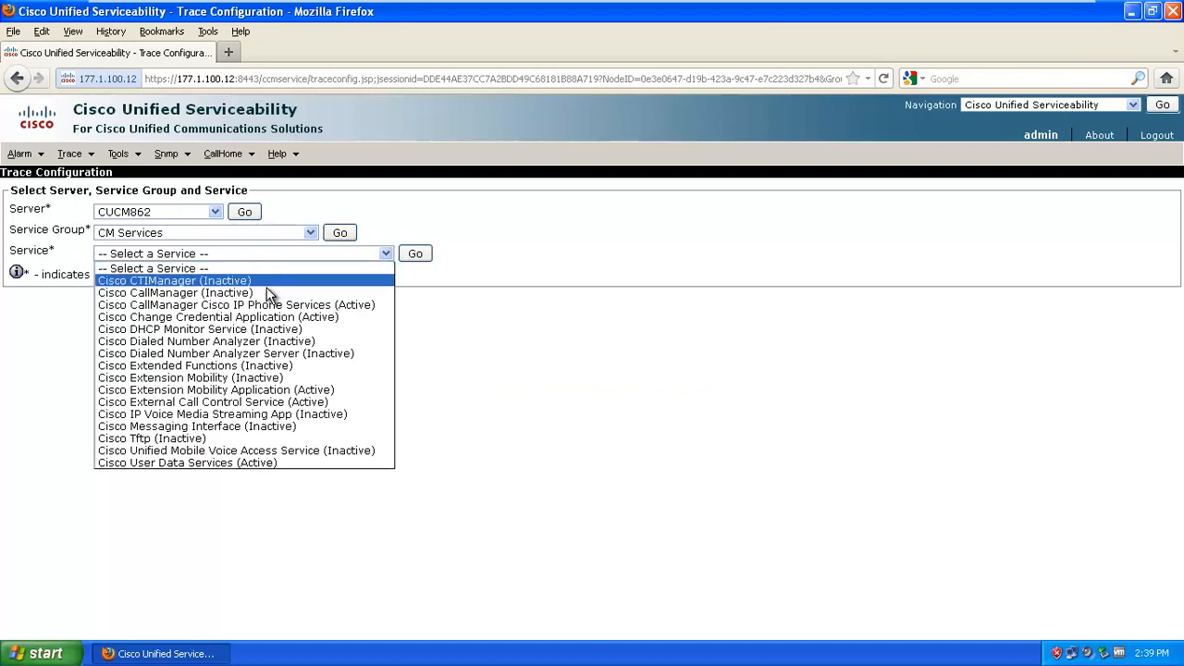
pyautogui.click(267, 293)
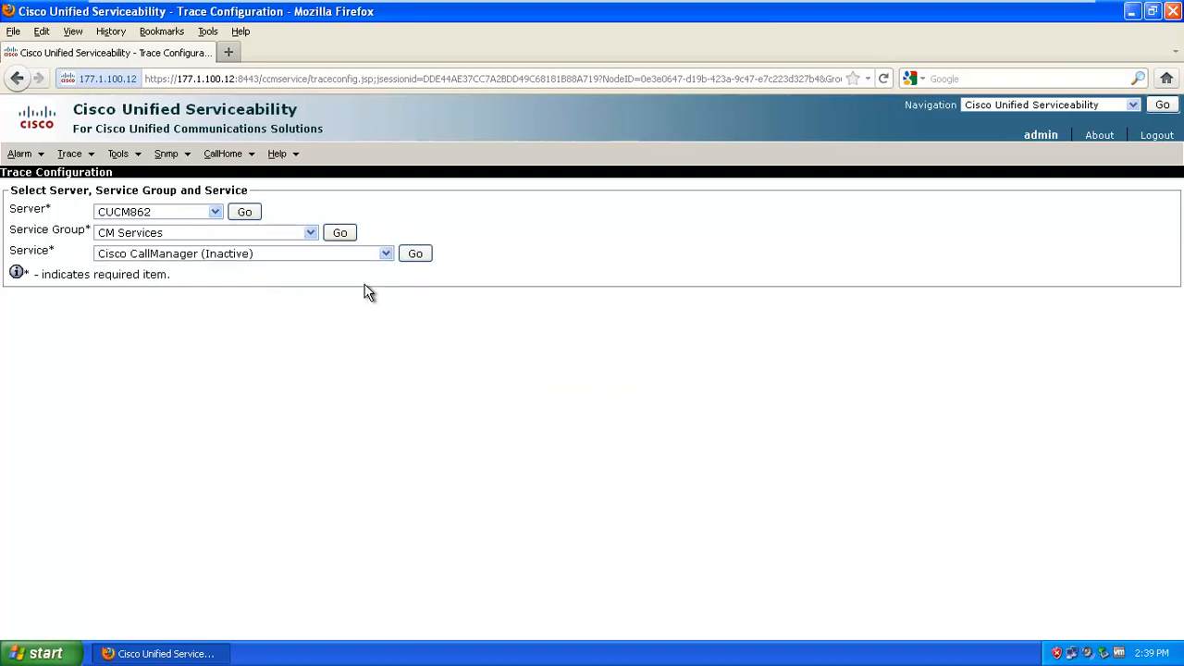
pyautogui.click(416, 254)
pyautogui.scroll(-4, 296, 402)
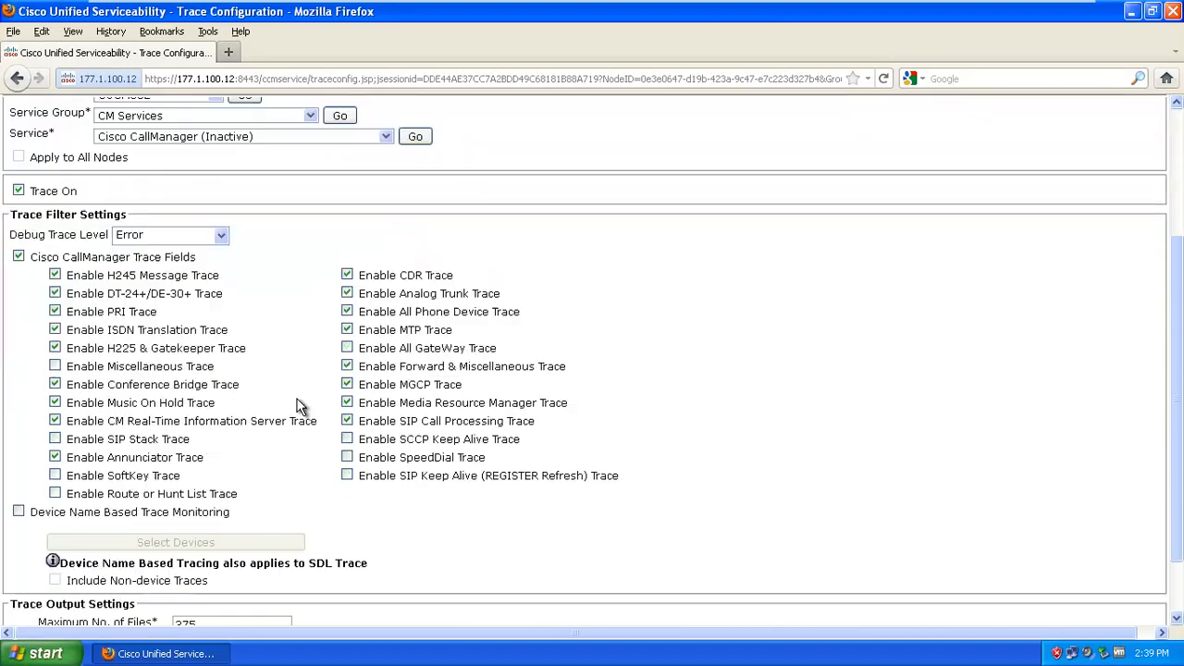
pyautogui.scroll(2, 298, 398)
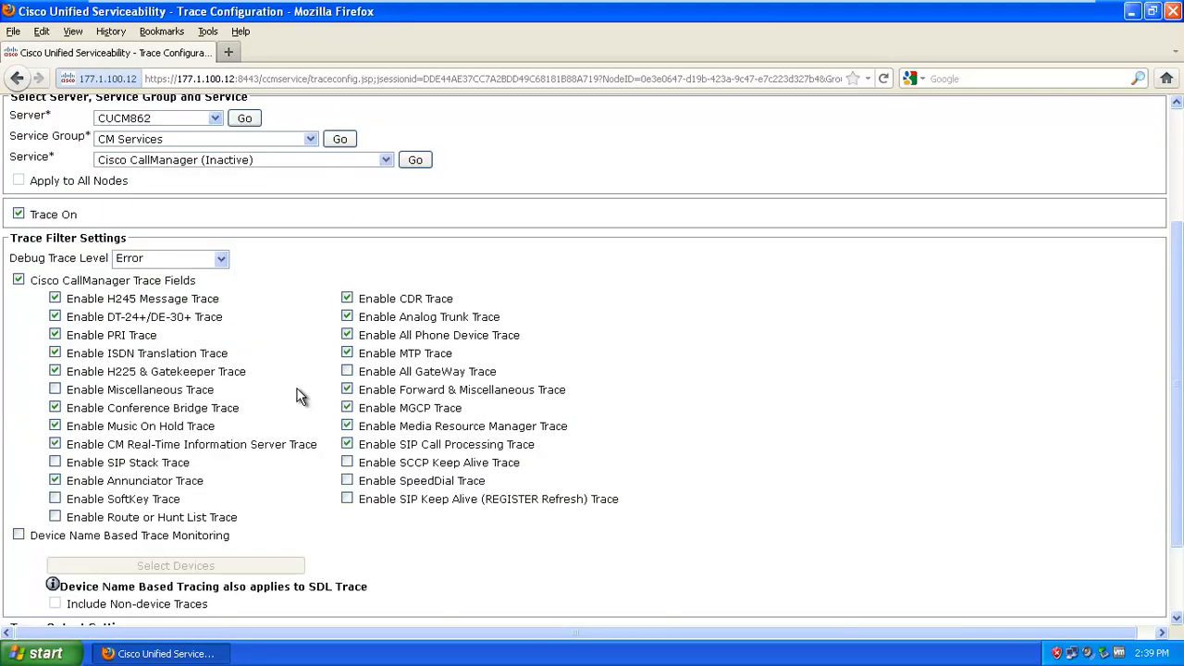
# Open Trace > Troubleshooting Trace Settings for CUCM862 and scroll through its service list
pyautogui.scroll(4, 301, 392)
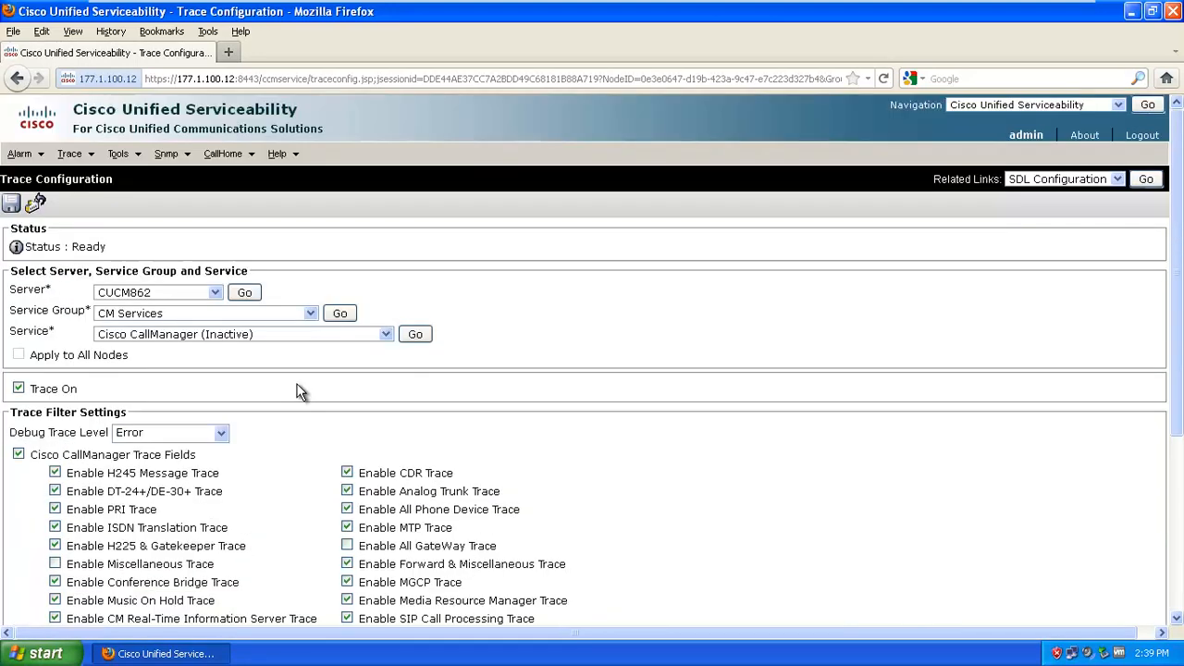
pyautogui.click(84, 156)
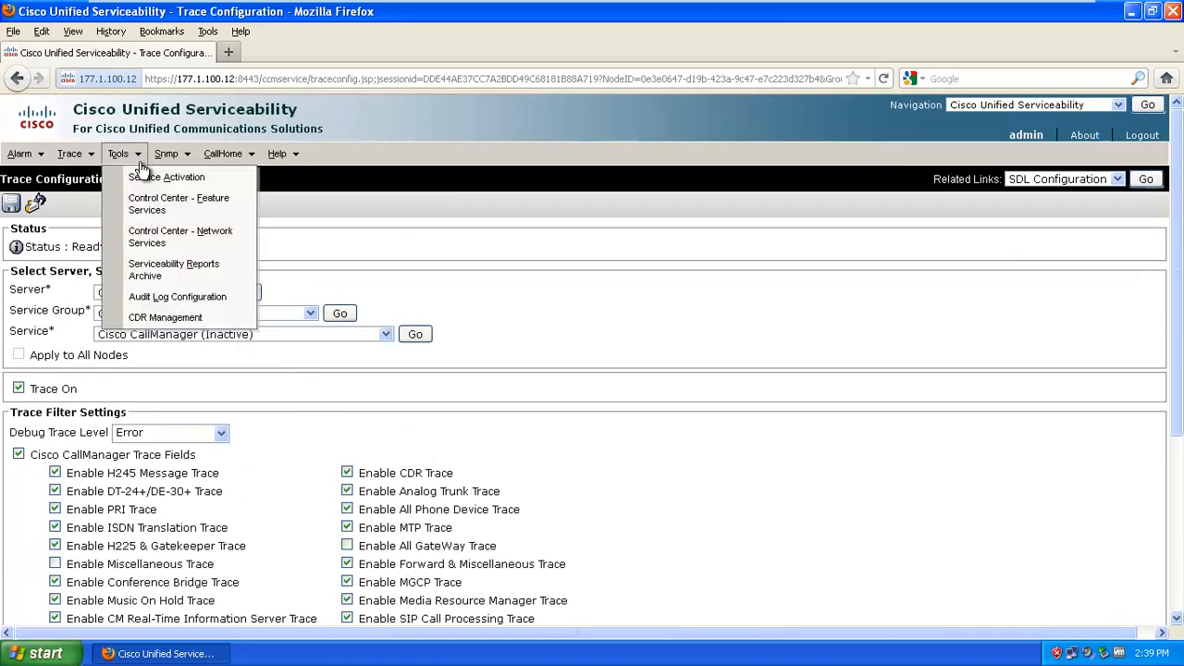
pyautogui.click(107, 200)
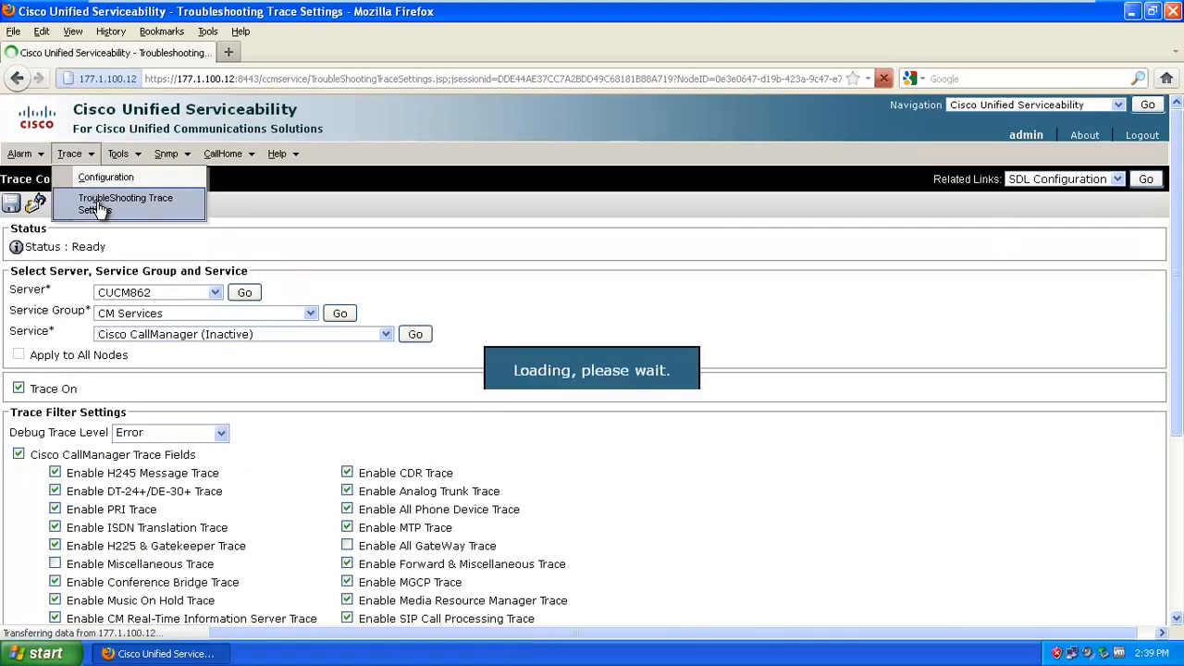
pyautogui.scroll(-2, 231, 370)
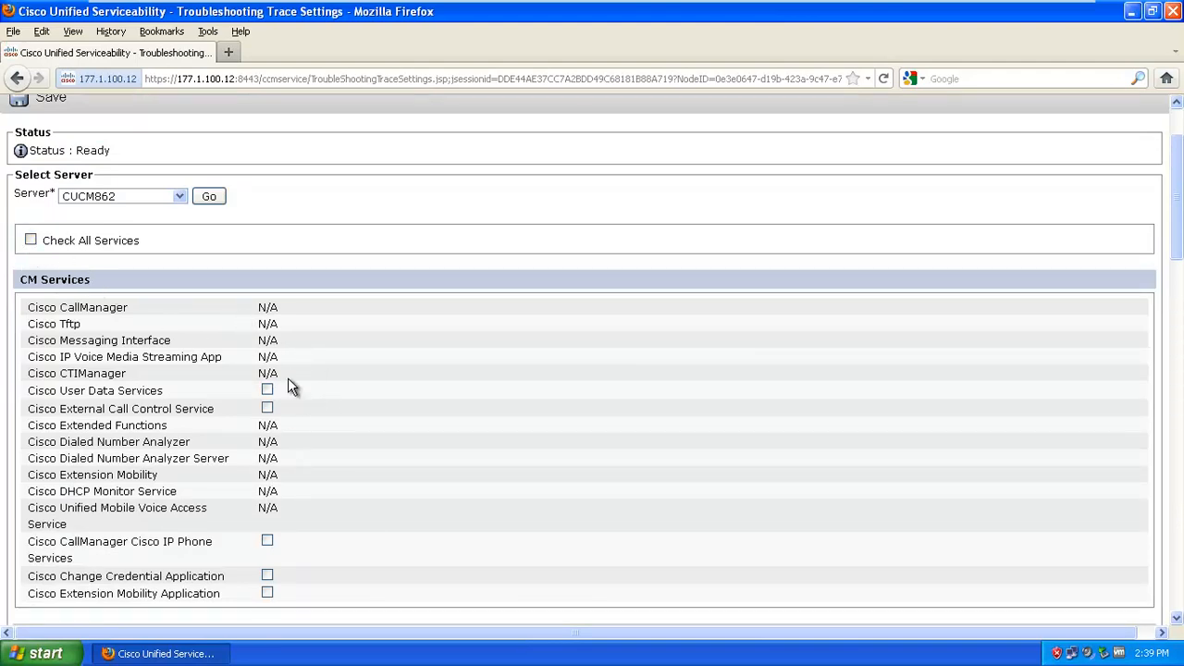
pyautogui.scroll(-20, 305, 362)
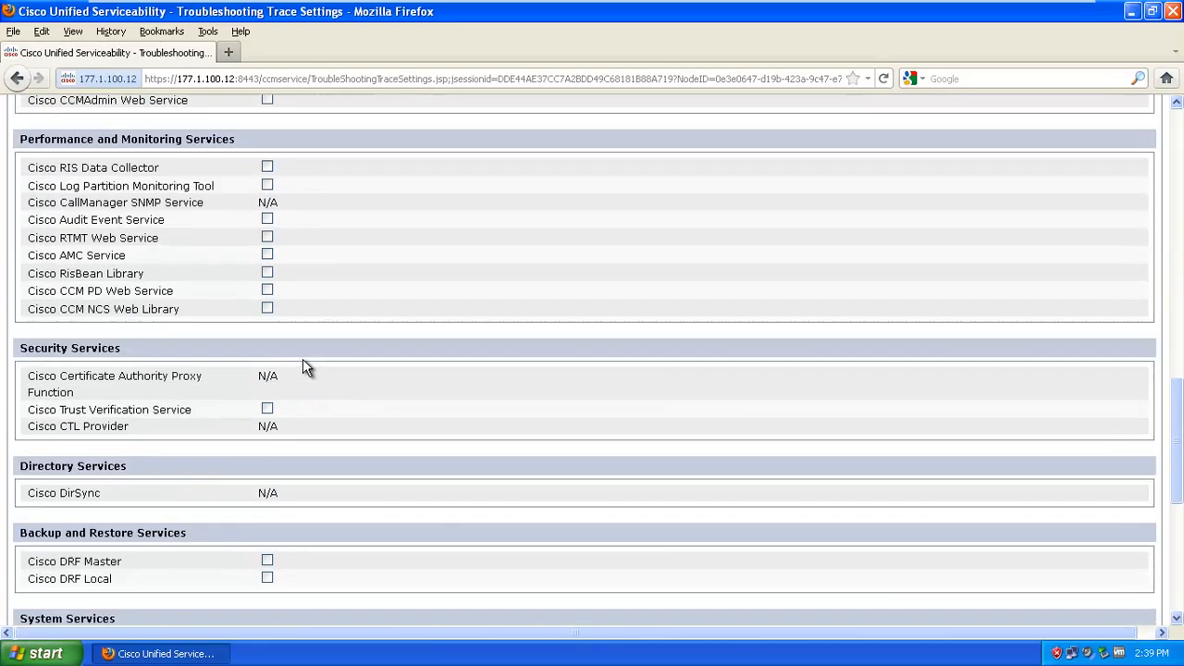
pyautogui.scroll(20, 306, 351)
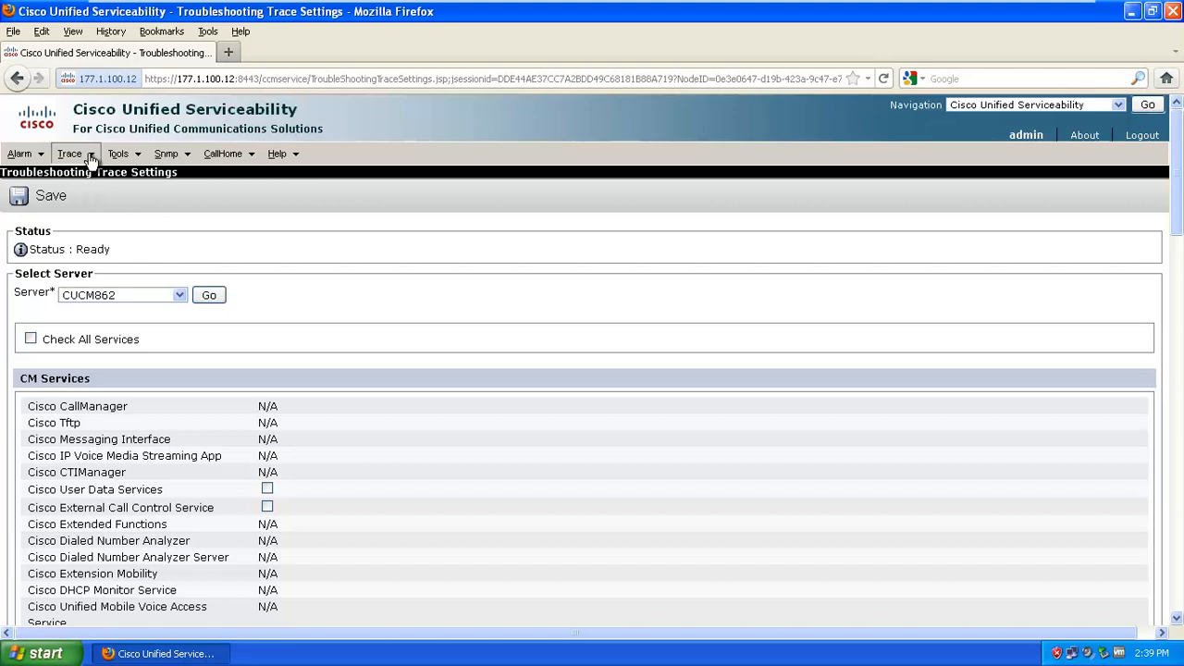
pyautogui.moveTo(130, 161)
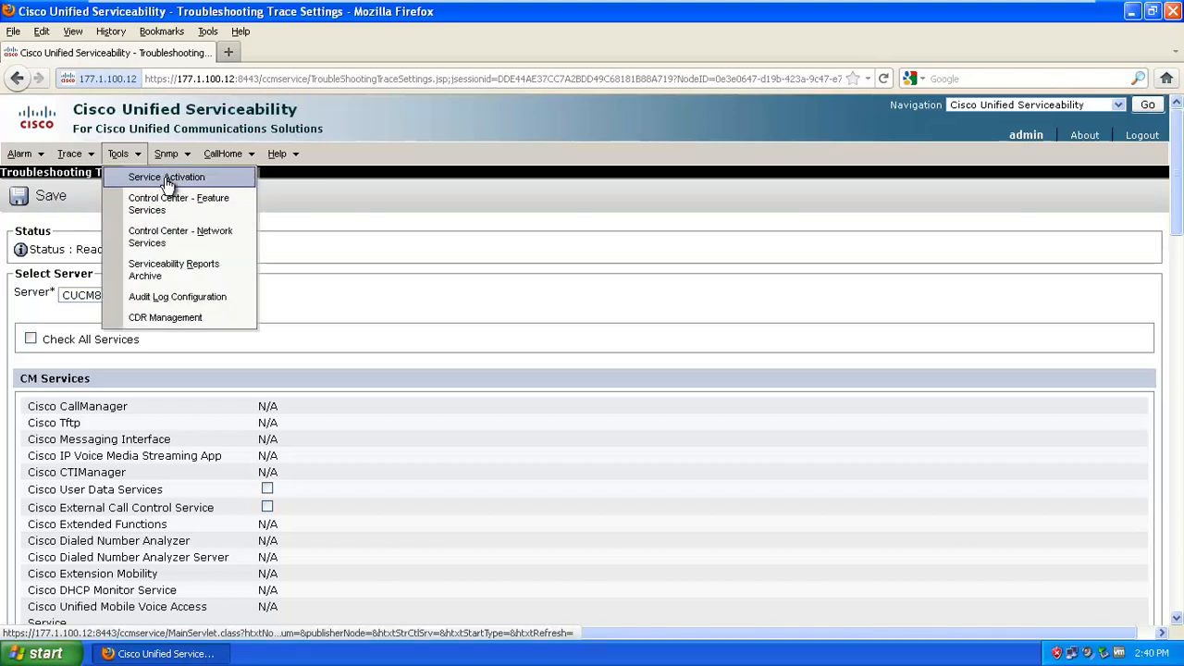
# Open Tools > Service Activation and review the CM services, all shown Deactivated
pyautogui.click(167, 178)
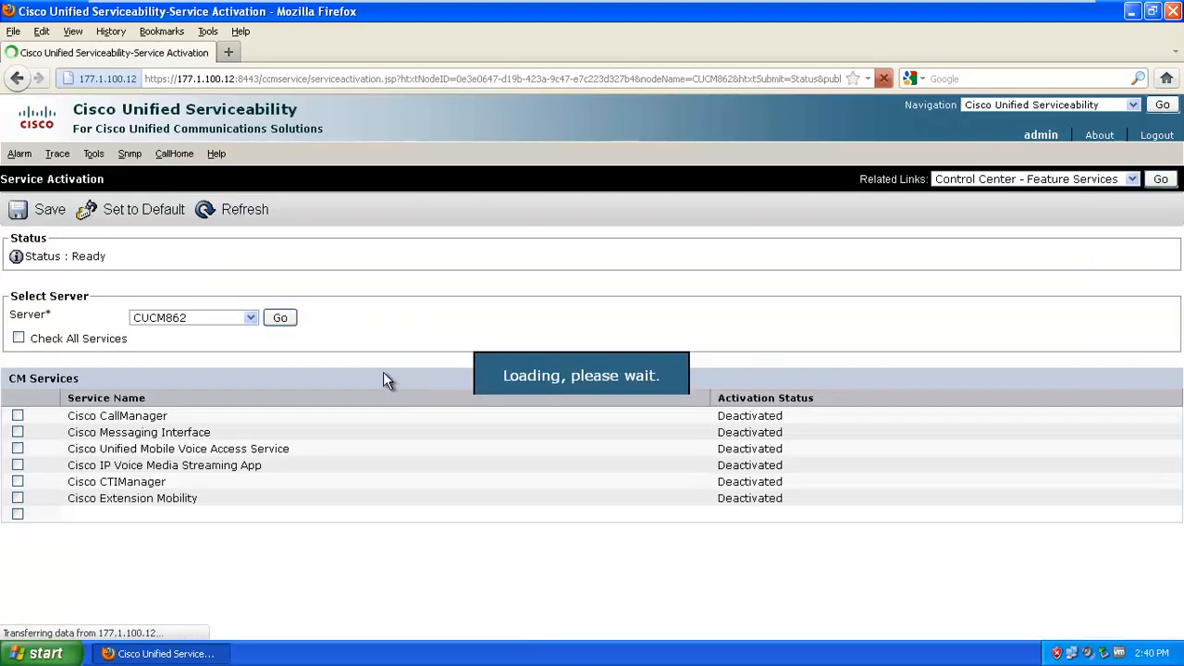
pyautogui.scroll(-10, 378, 376)
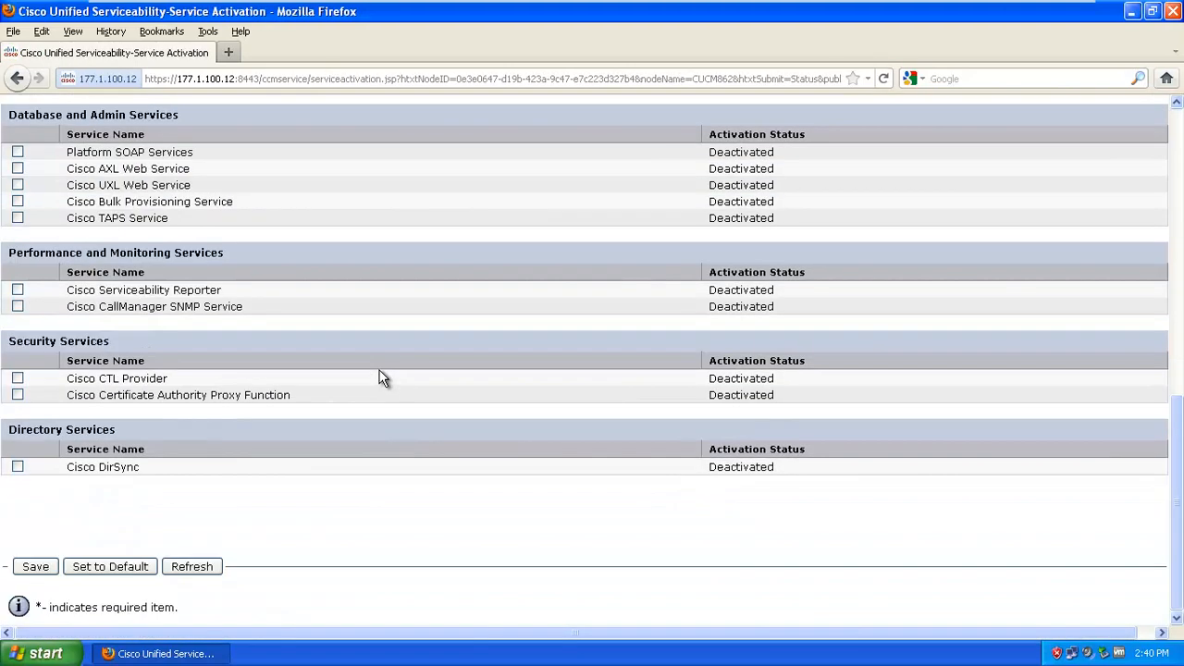
pyautogui.scroll(10, 380, 372)
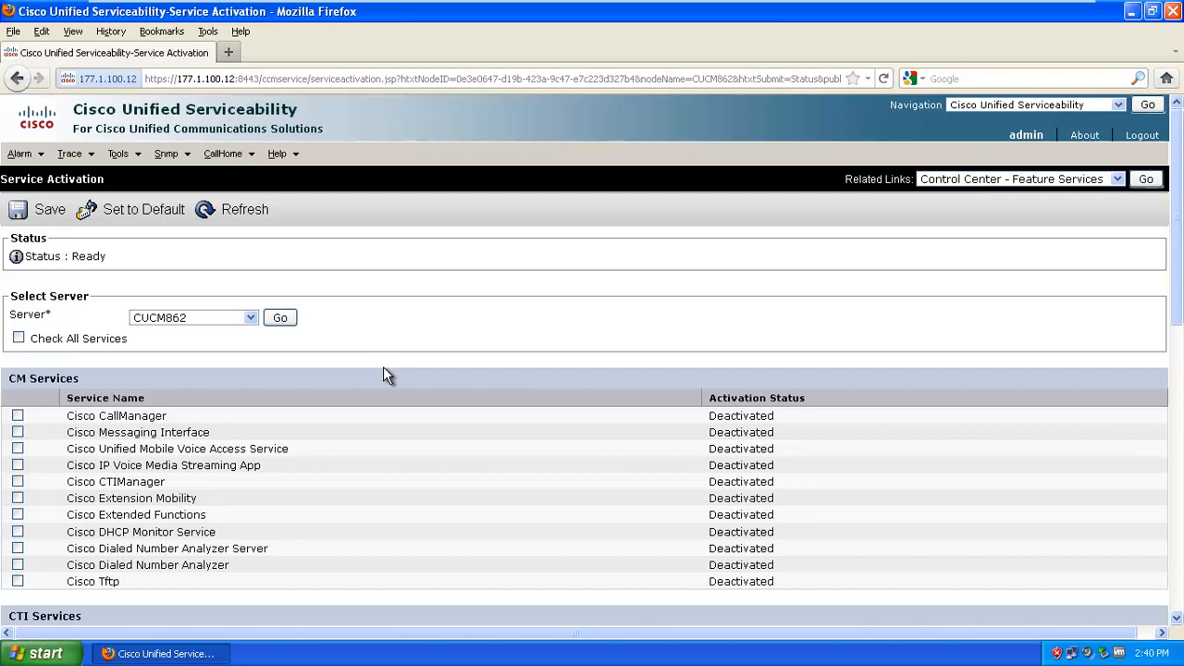
pyautogui.moveTo(703, 432); pyautogui.dragTo(749, 583)
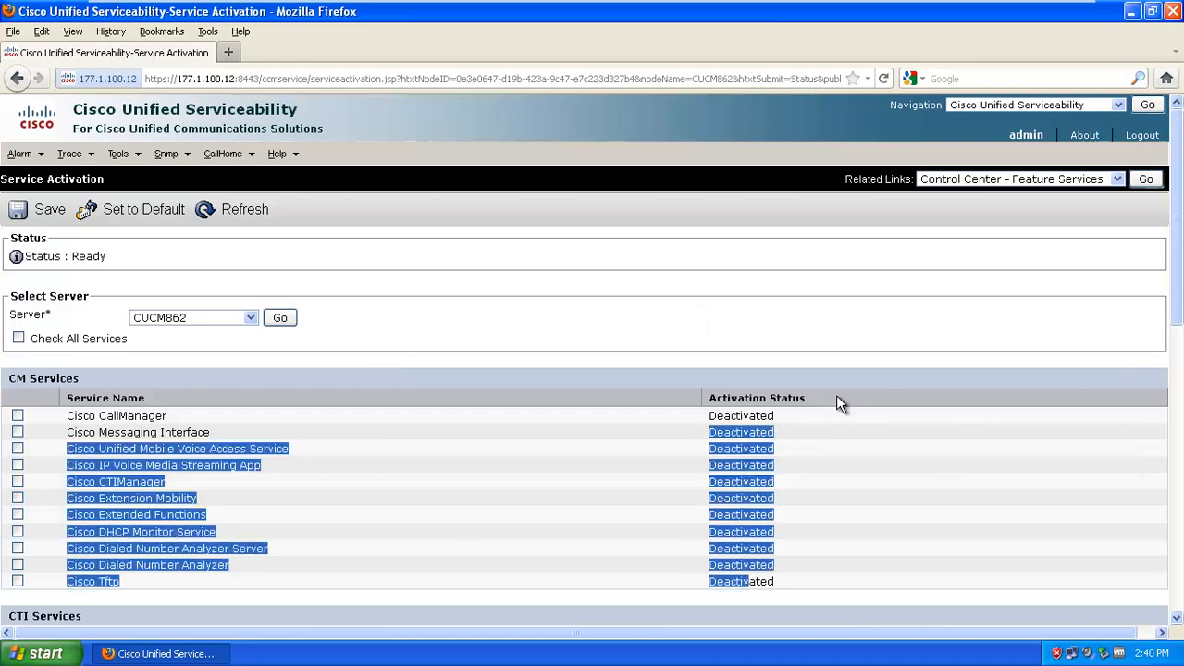
pyautogui.click(796, 477)
pyautogui.scroll(-5, 799, 474)
pyautogui.scroll(-6, 100, 306)
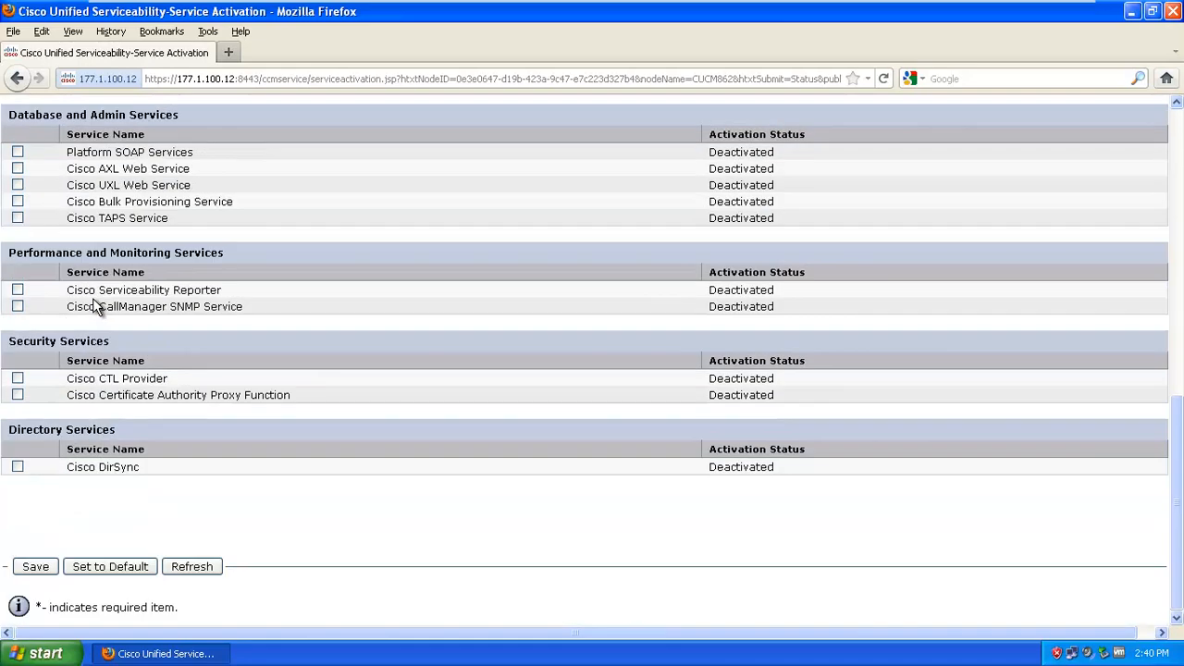
pyautogui.scroll(11, 100, 306)
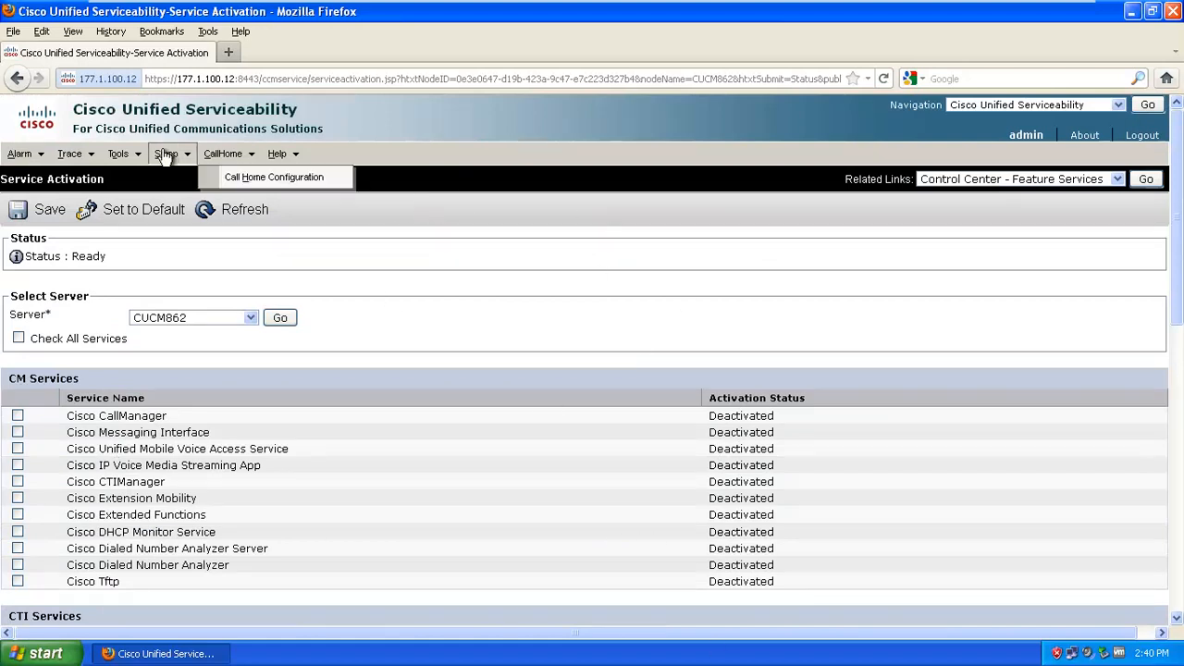
# Look over Control Center - Feature Services, then return to the Service Activation page
pyautogui.moveTo(120, 154)
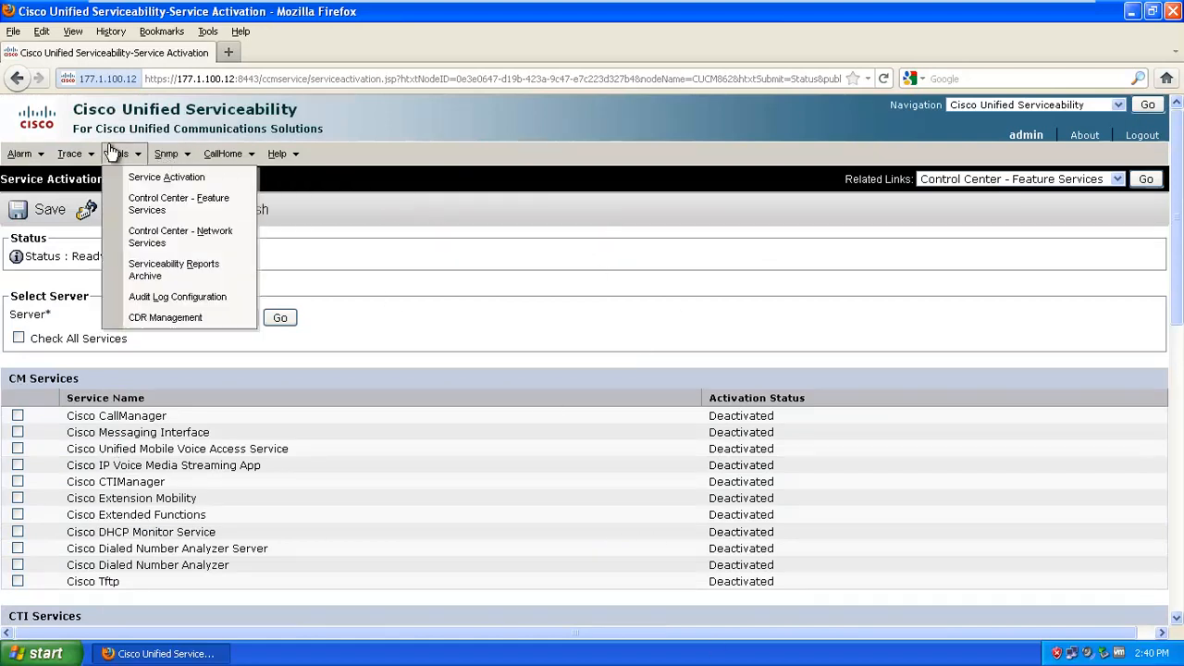
pyautogui.click(135, 205)
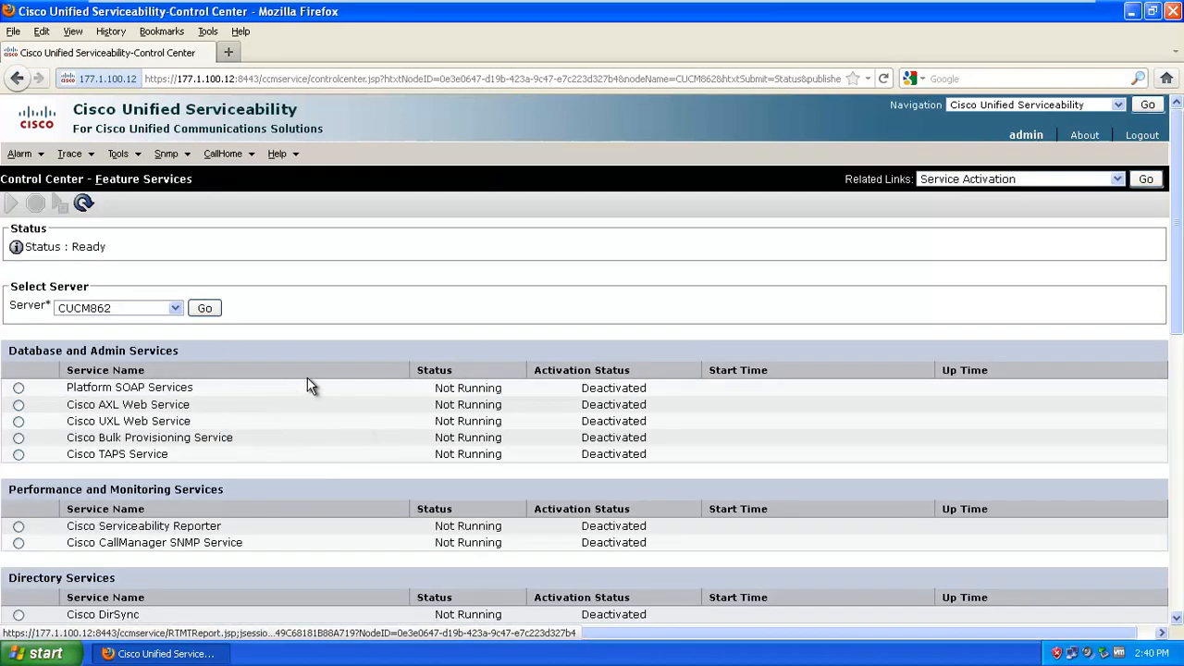
pyautogui.scroll(-4, 307, 374)
pyautogui.scroll(4, 307, 374)
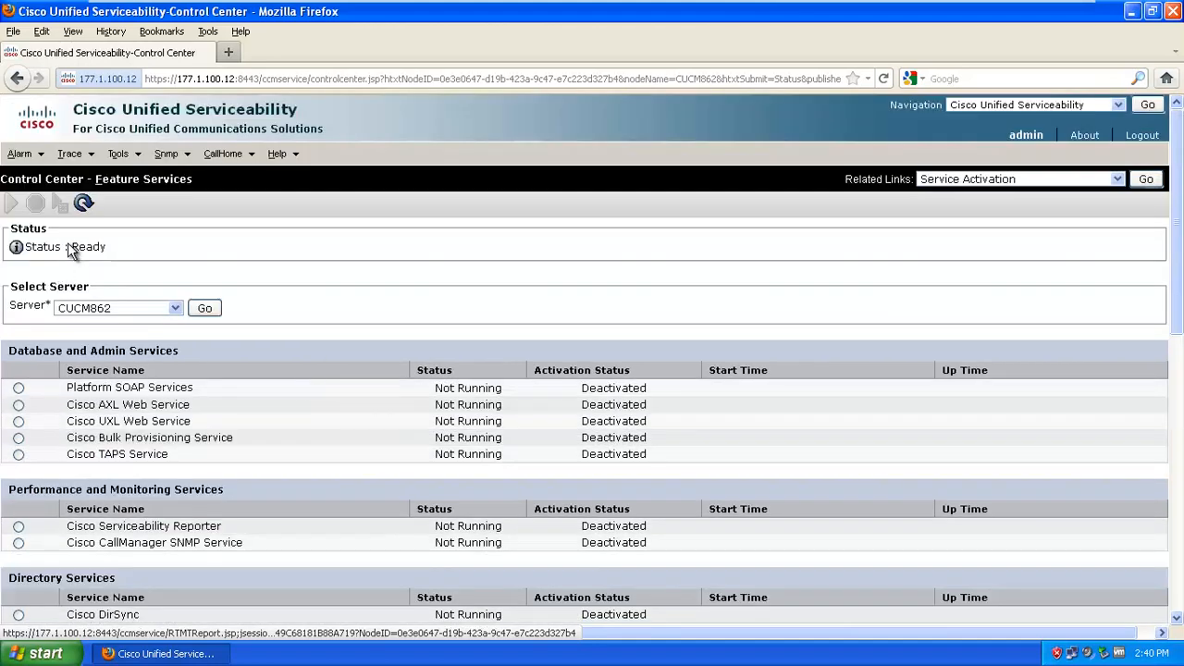
pyautogui.click(120, 155)
pyautogui.click(134, 181)
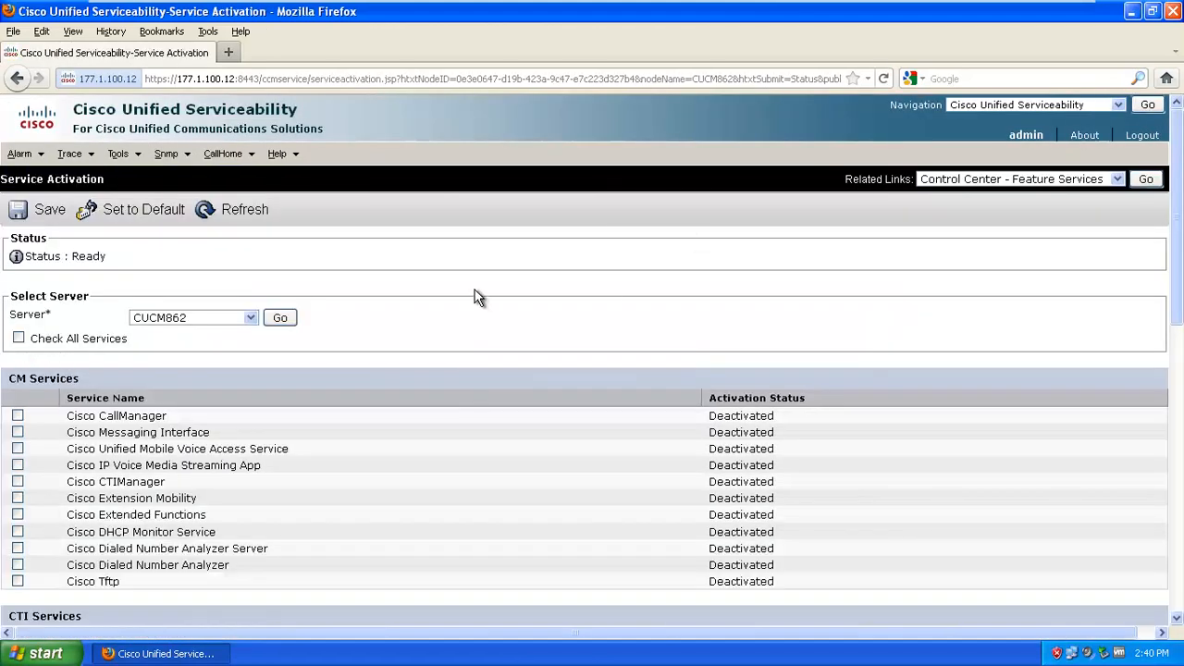
# Check All Services on CUCM862, save, and confirm the activation
pyautogui.click(18, 339)
pyautogui.scroll(-2, 342, 290)
pyautogui.scroll(-10, 341, 283)
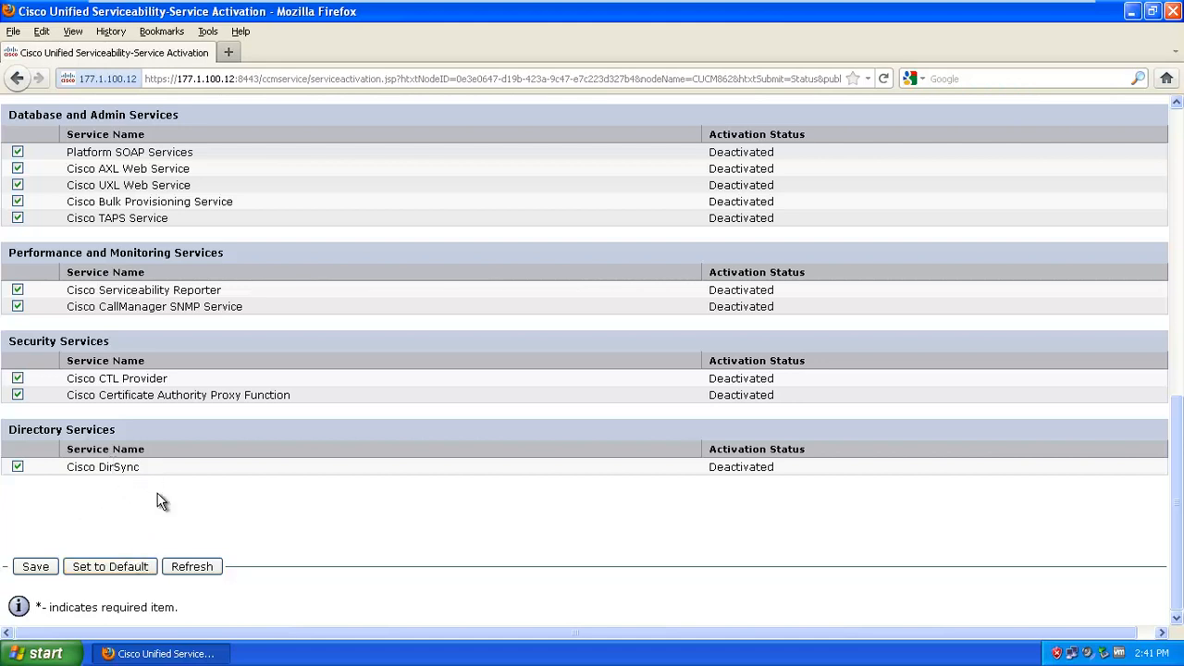
pyautogui.scroll(2, 162, 507)
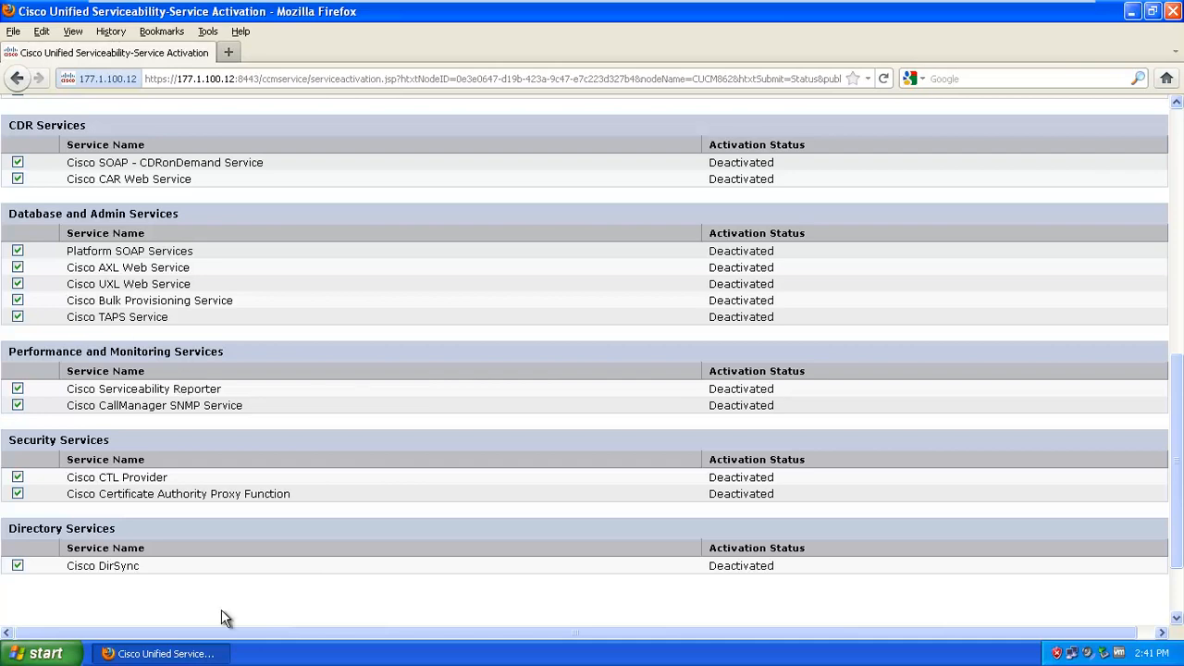
pyautogui.scroll(10, 223, 606)
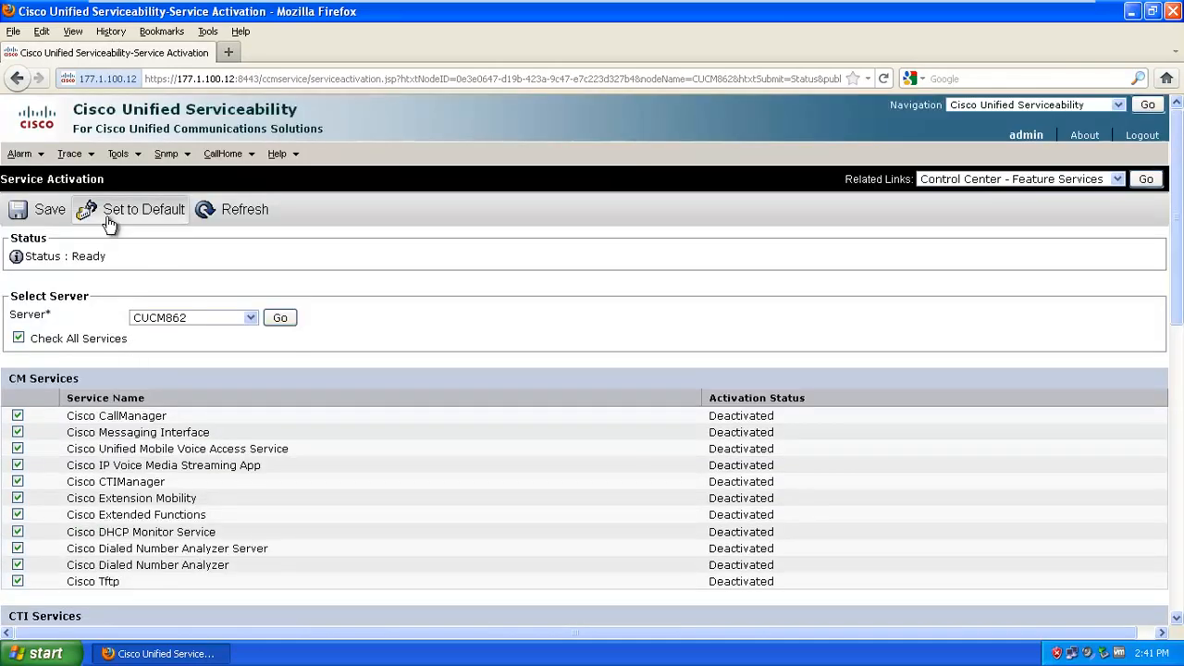
pyautogui.click(50, 218)
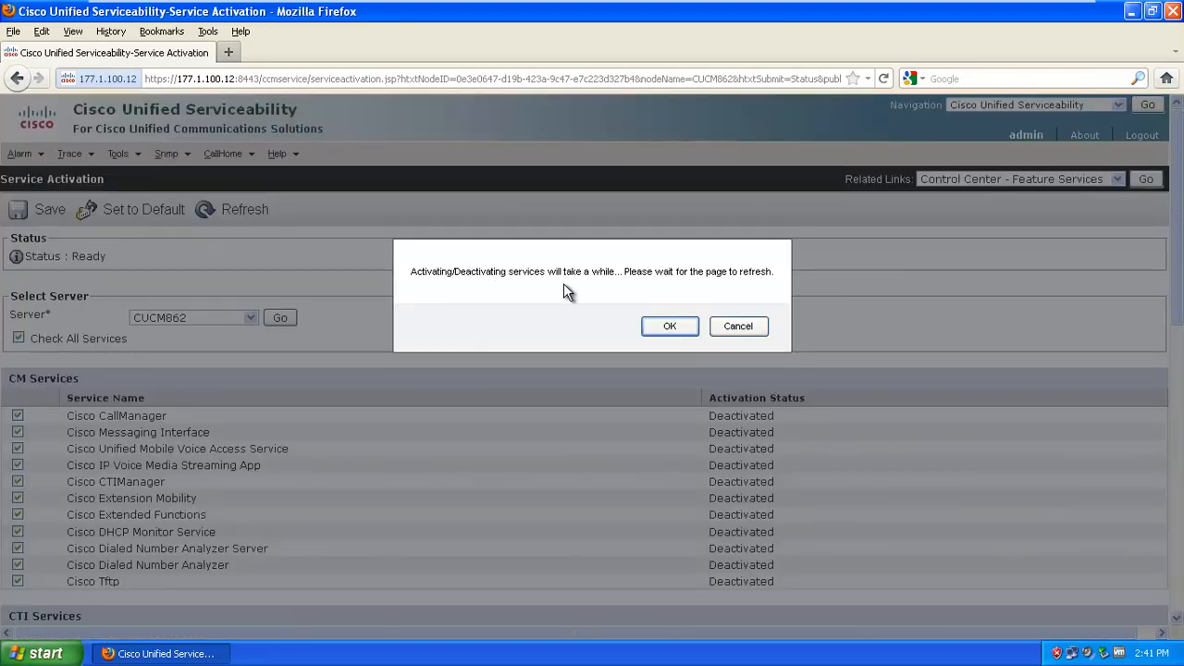
pyautogui.click(687, 331)
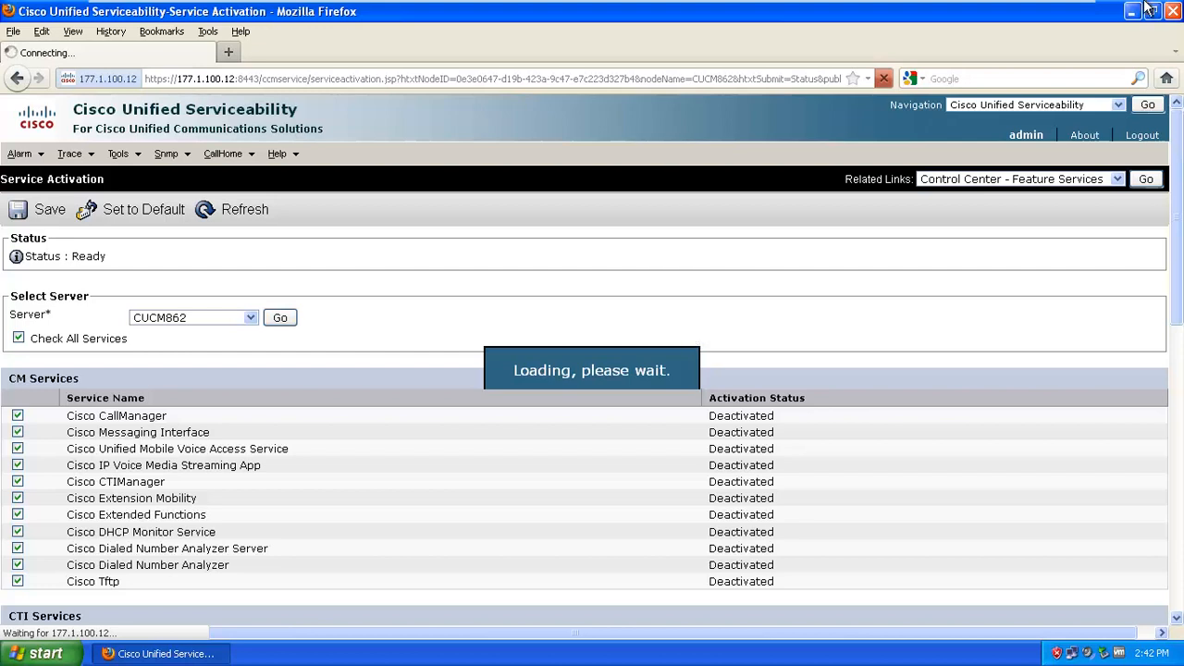
# Minimize the VM, pause the screen recorder, then restore the Windows XP virtual machine
pyautogui.moveTo(930, 8)
pyautogui.click(1027, 11)
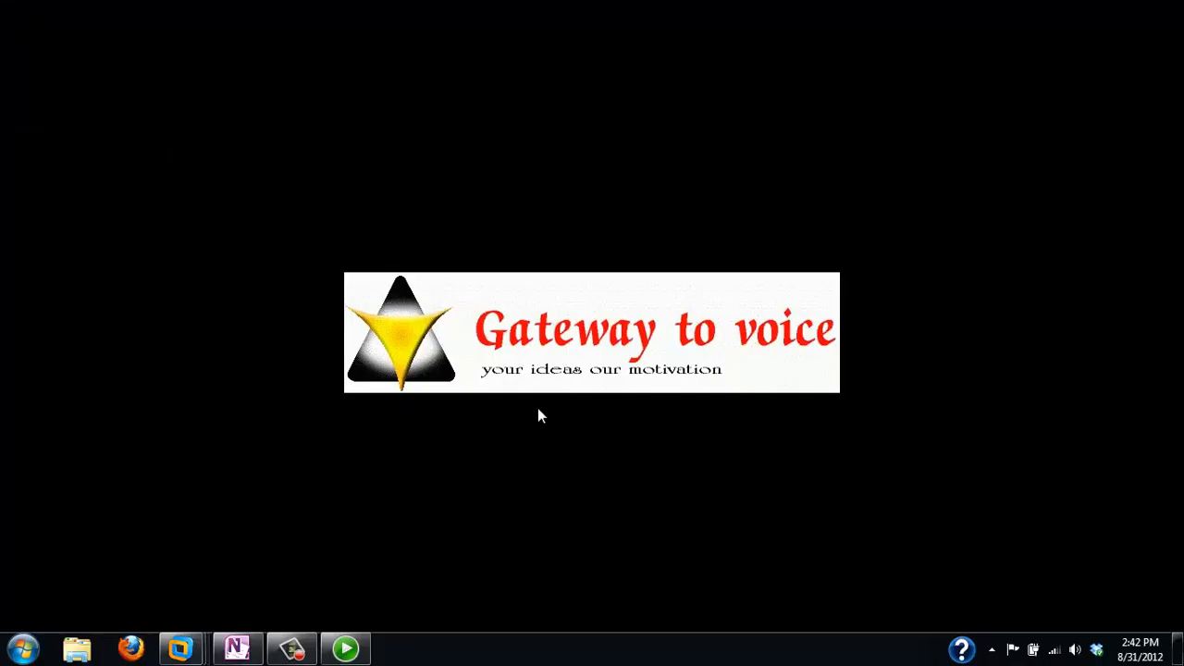
pyautogui.moveTo(292, 648)
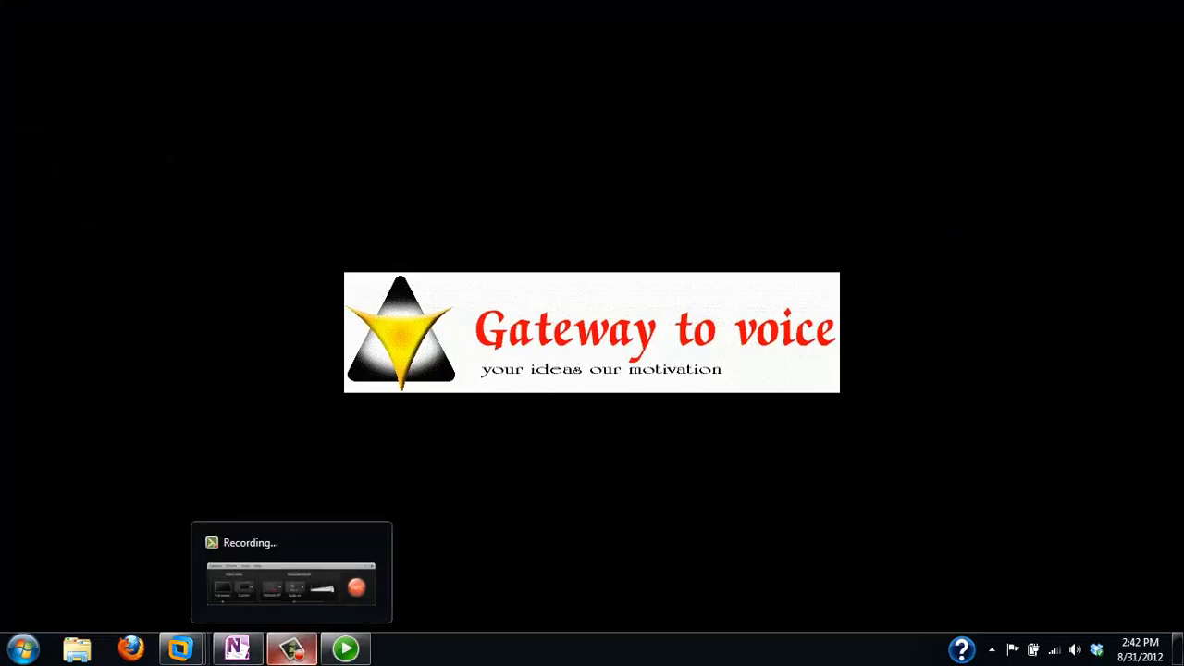
pyautogui.click(293, 648)
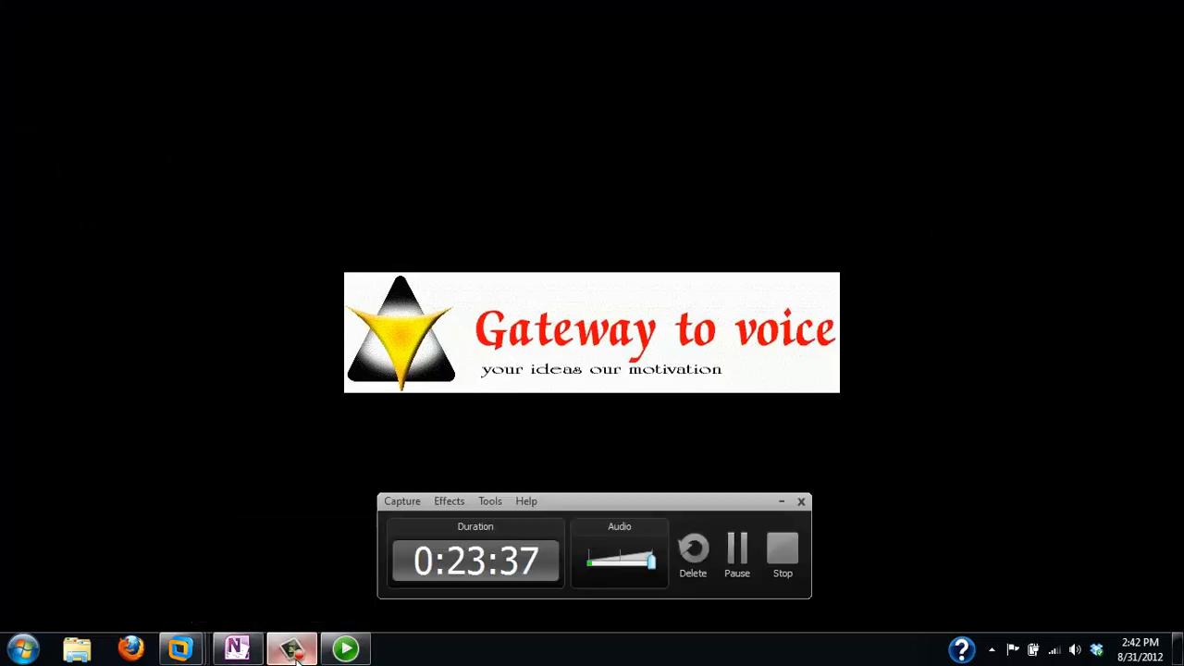
pyautogui.click(737, 555)
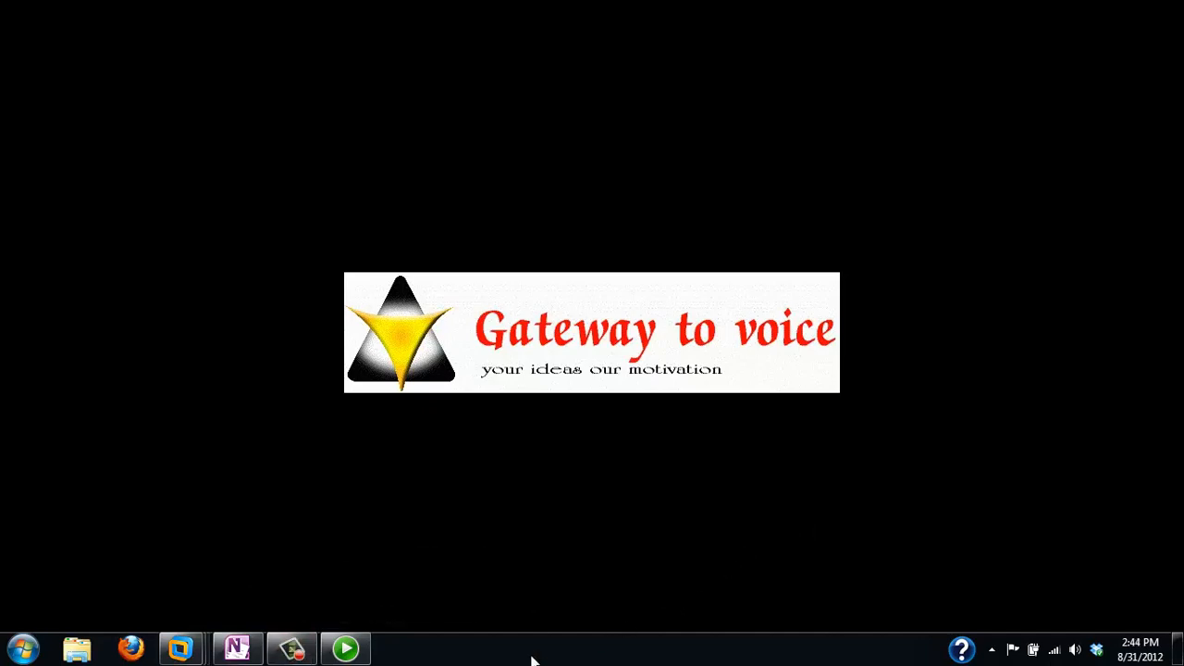
pyautogui.moveTo(181, 649)
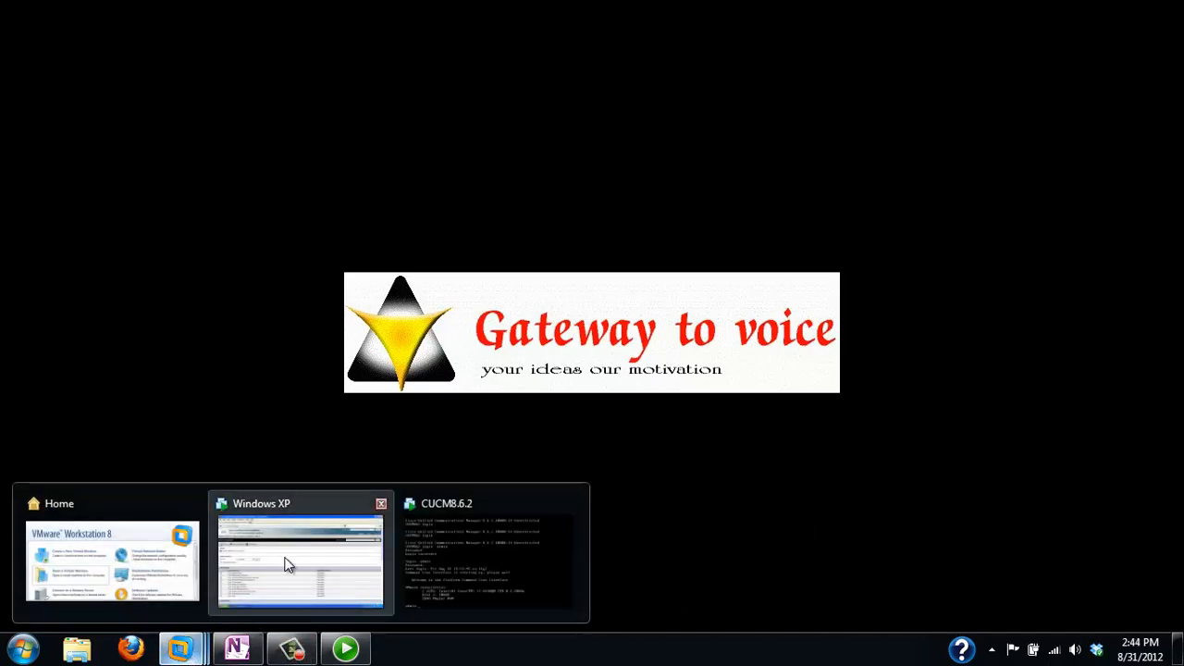
pyautogui.click(328, 550)
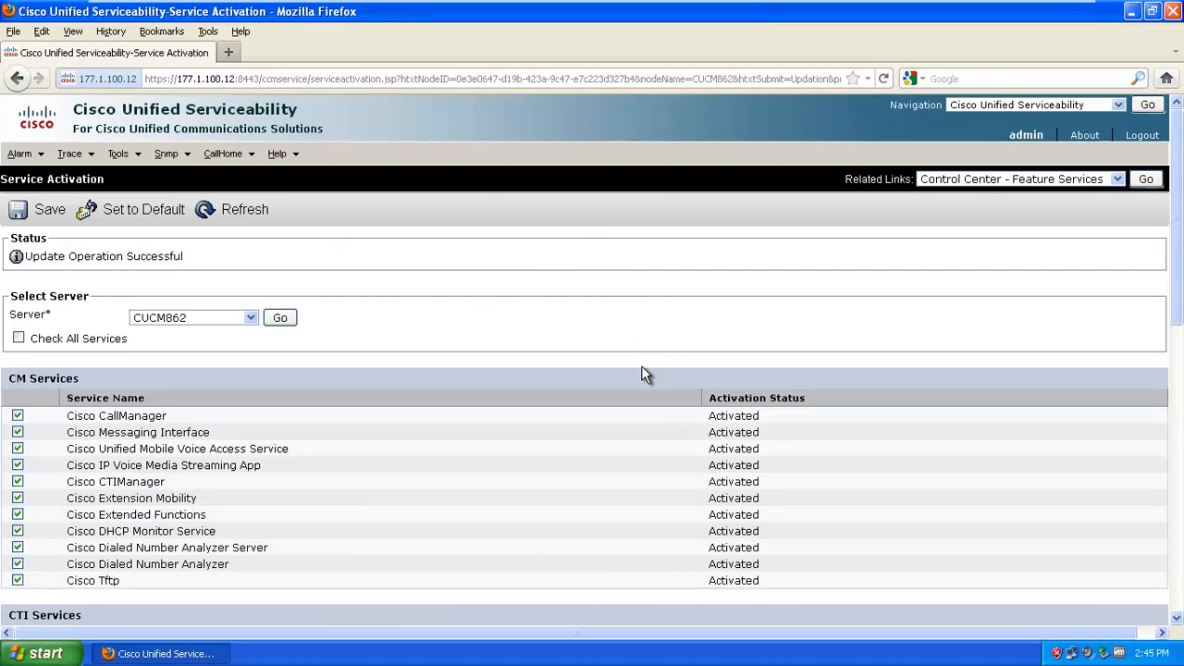
# Open the Control Center – Feature Services page for server CUCM862
pyautogui.scroll(-15, 456, 356)
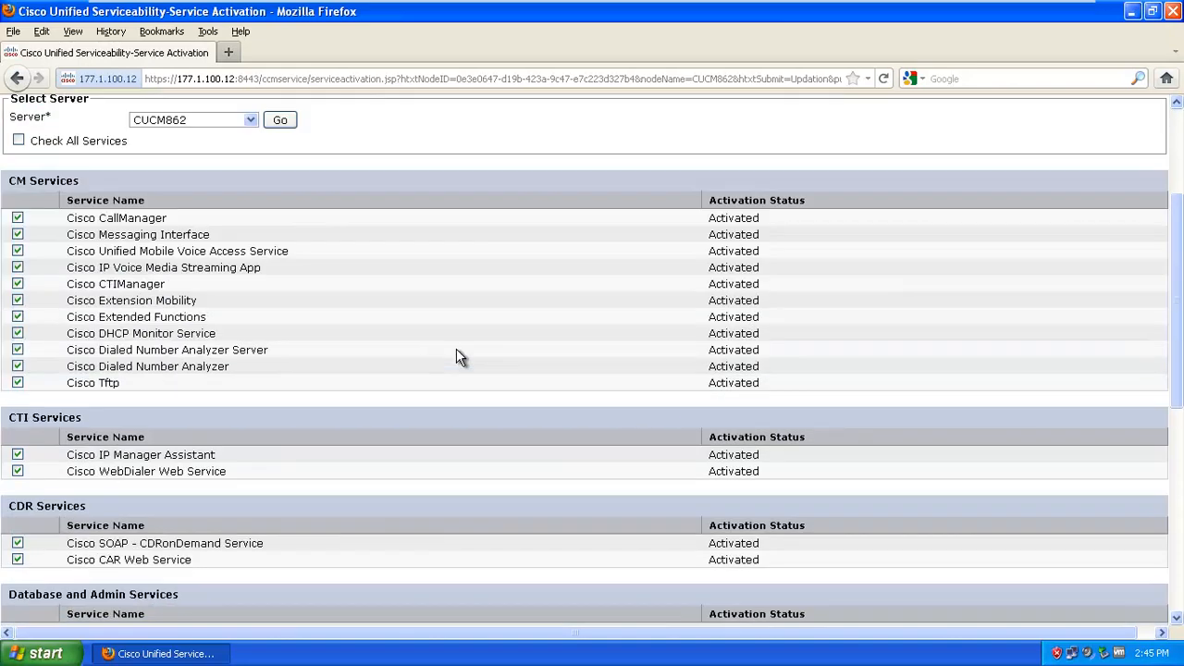
pyautogui.scroll(14, 716, 248)
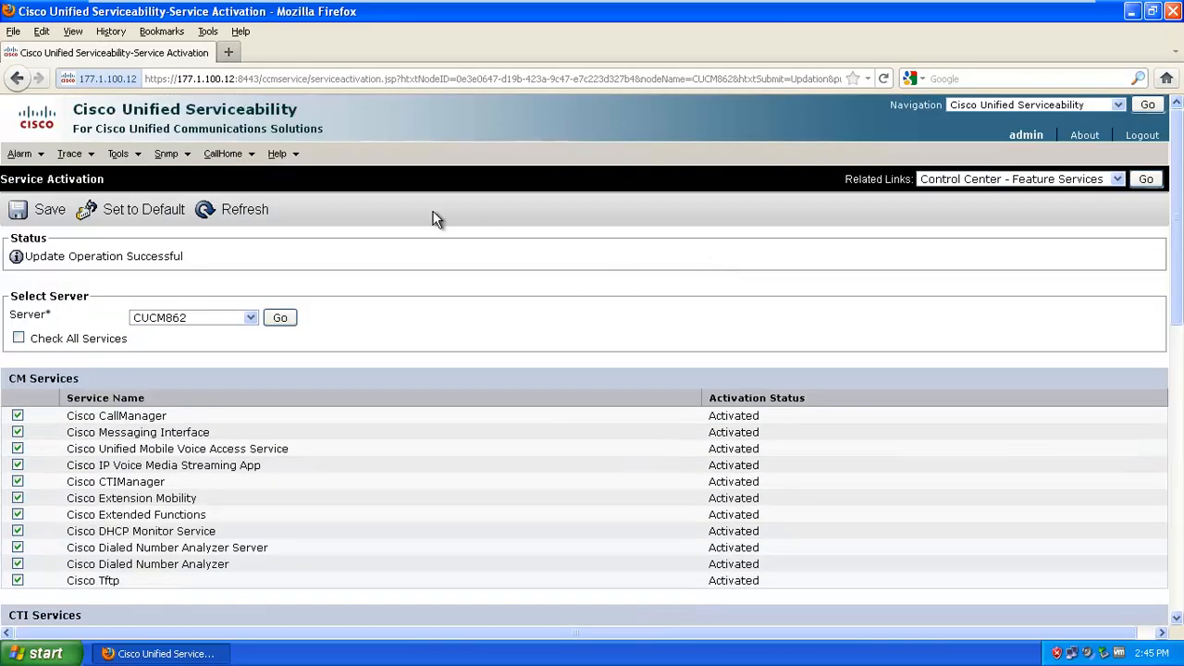
pyautogui.moveTo(123, 153)
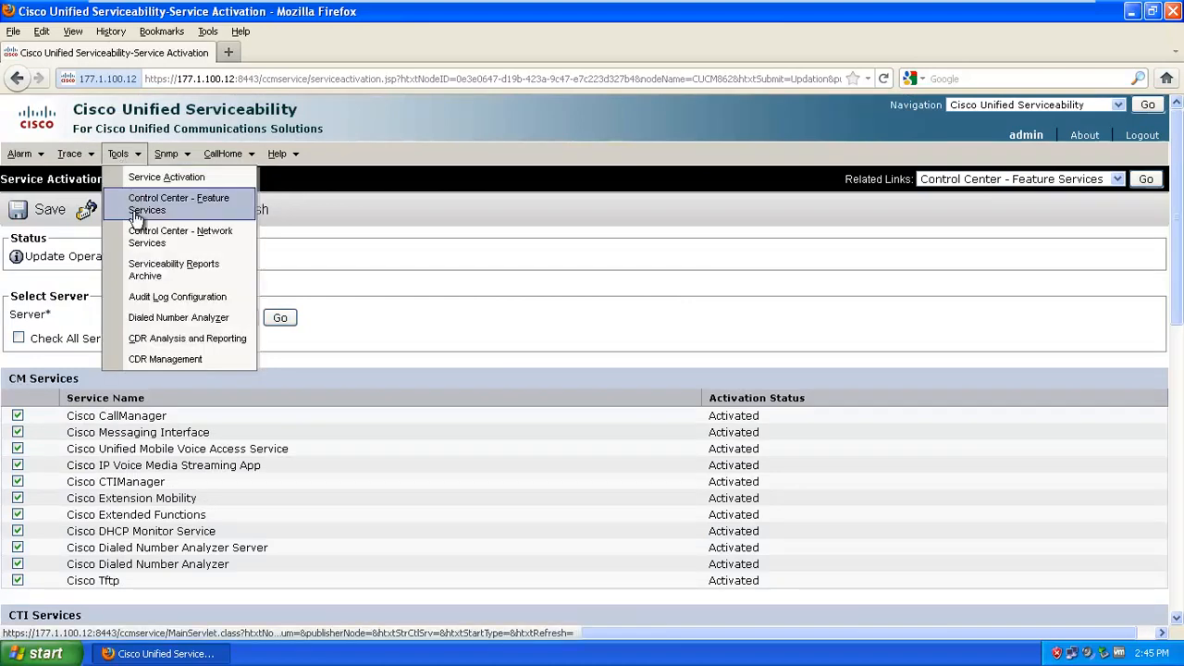
pyautogui.click(136, 216)
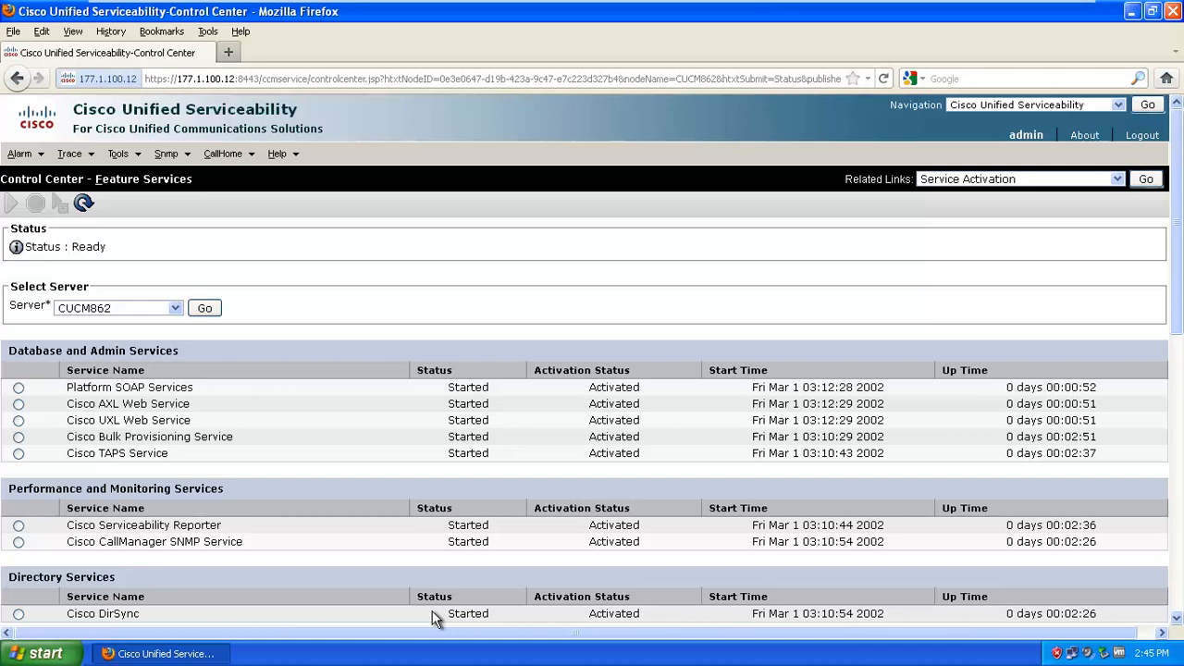
# Select Cisco AXL Web Service, then the Not Running Cisco Messaging Interface service
pyautogui.click(18, 405)
pyautogui.scroll(-5, 236, 420)
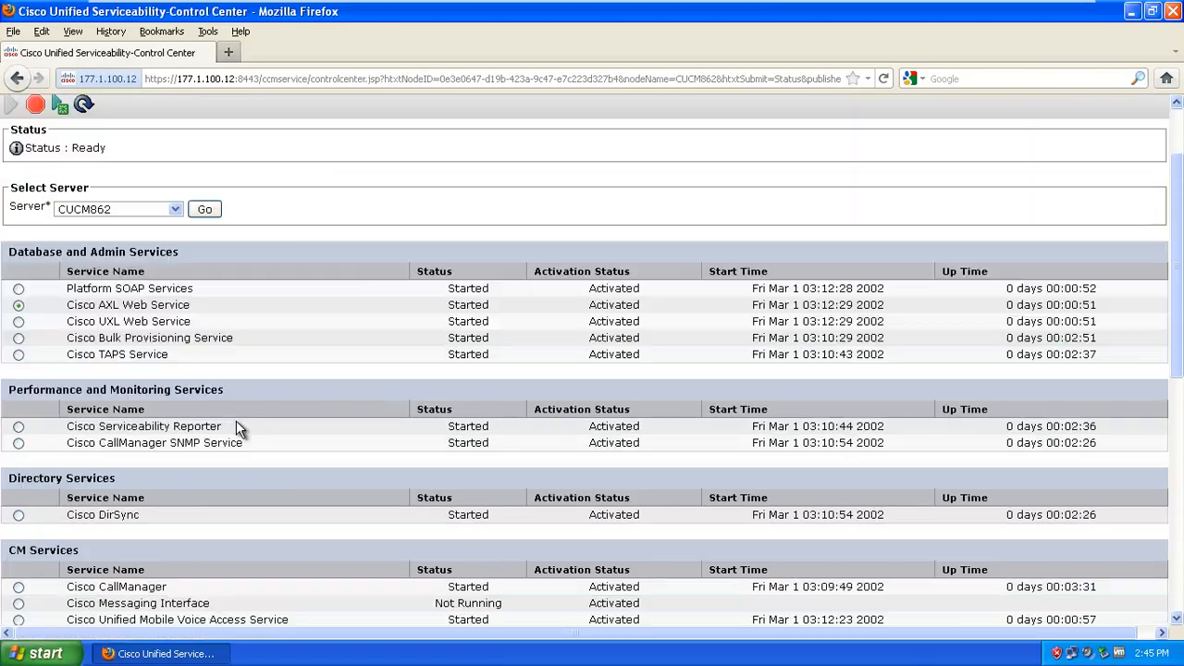
pyautogui.scroll(-3, 236, 420)
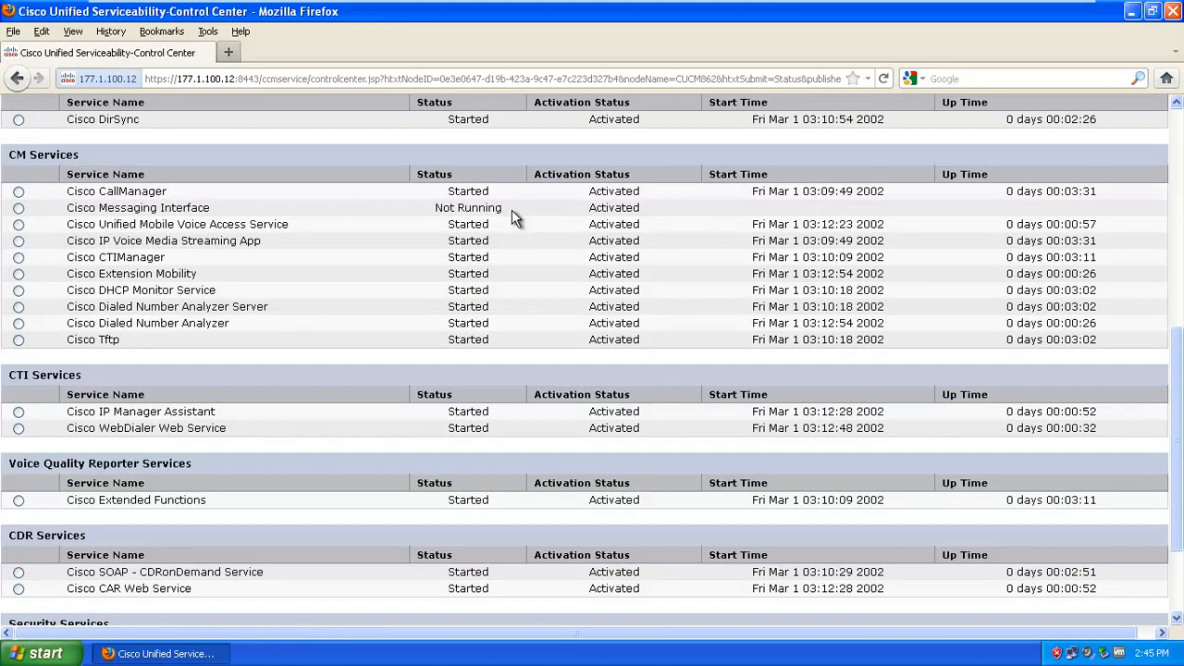
pyautogui.click(19, 207)
pyautogui.scroll(6, 159, 339)
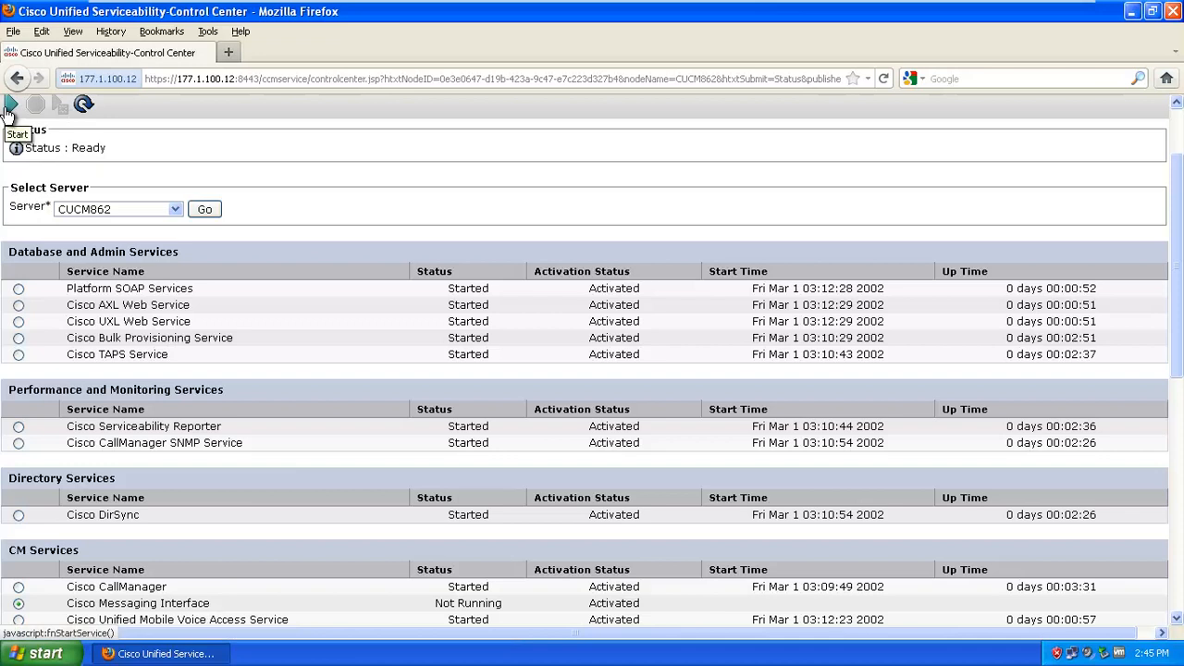
# Start Cisco Messaging Interface and check the service statuses for the successful start
pyautogui.click(9, 107)
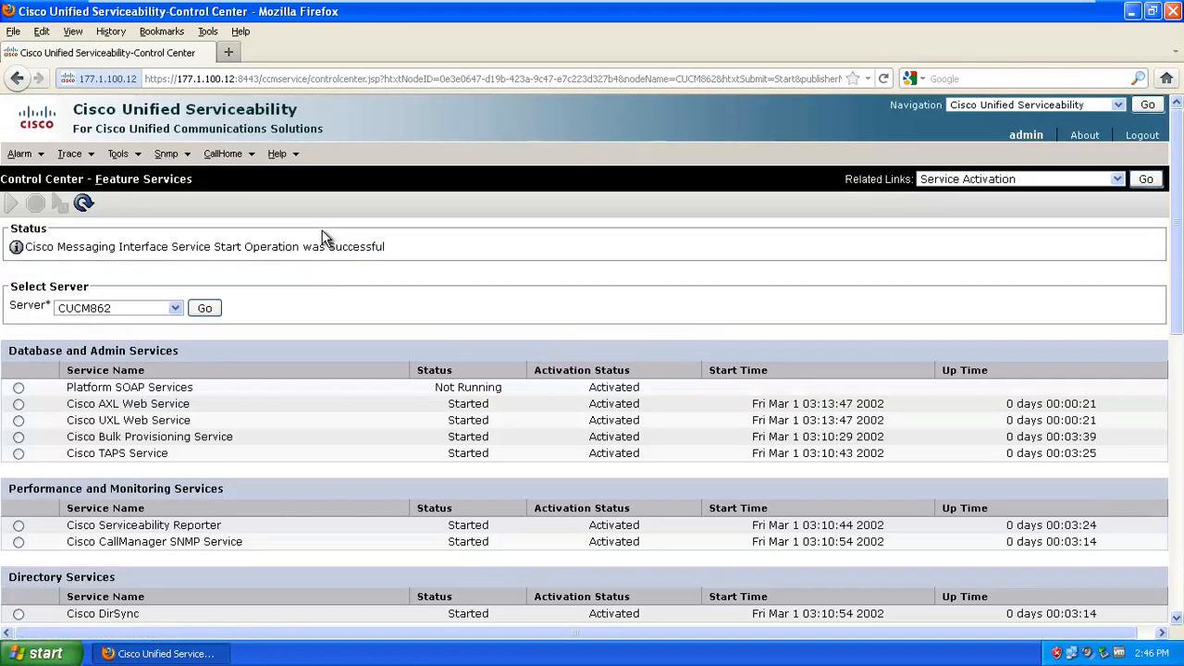
pyautogui.scroll(-8, 324, 407)
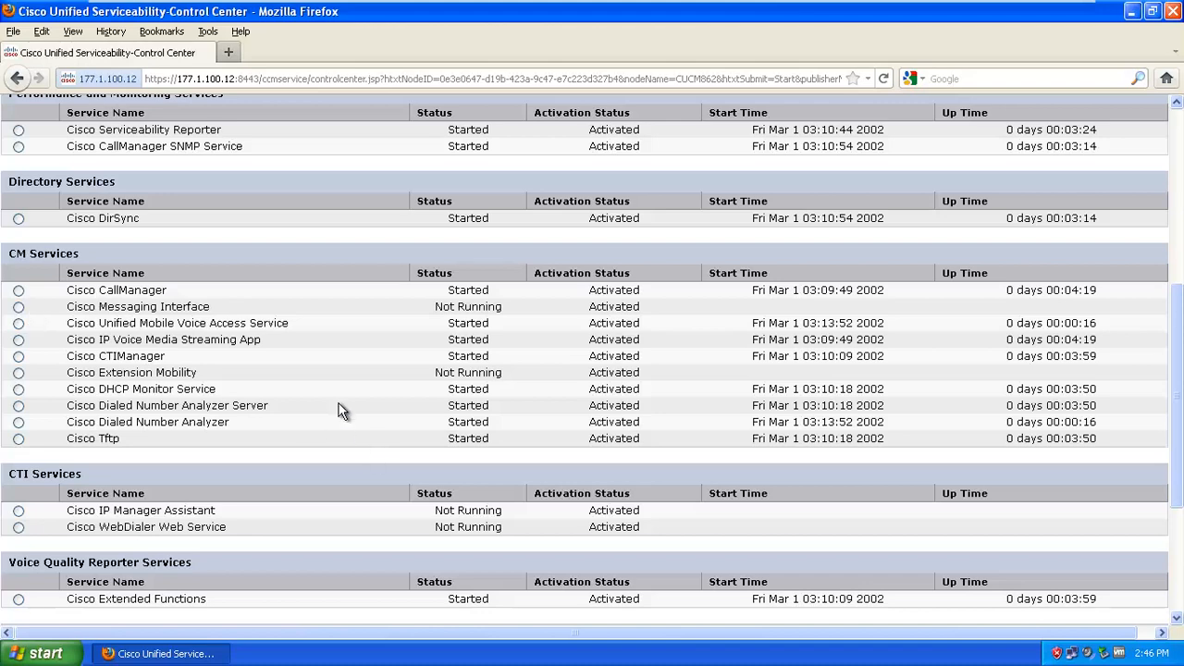
pyautogui.scroll(-5, 339, 411)
pyautogui.scroll(15, 273, 621)
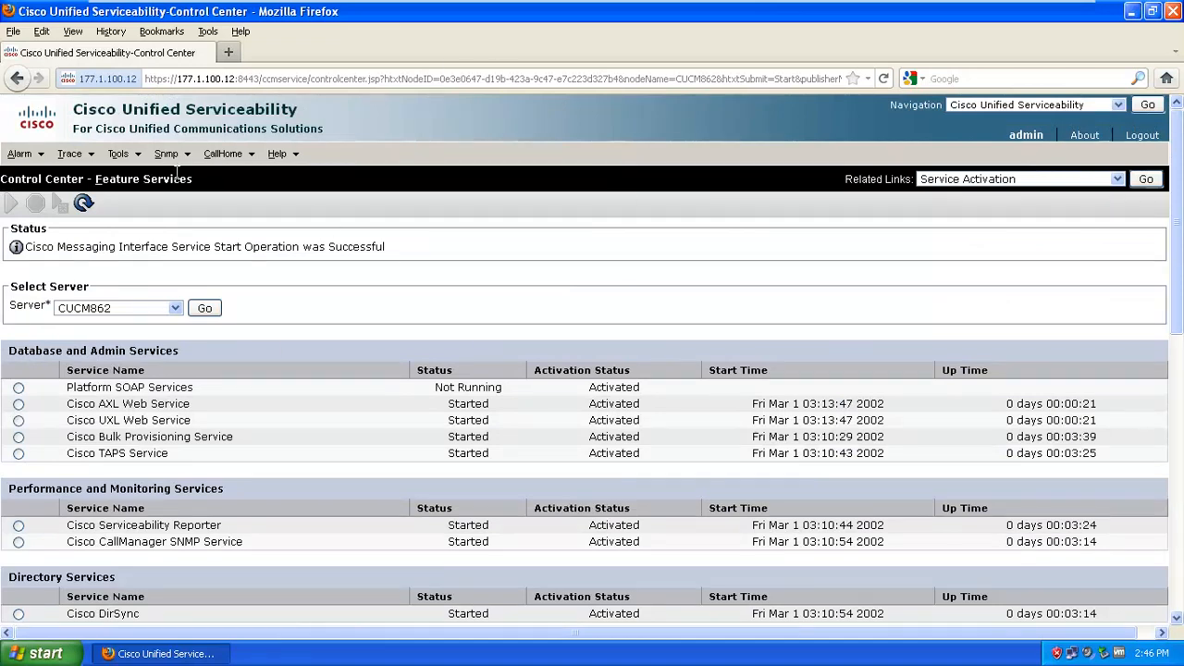
# Bring up the Navigation list of other Cisco applications
pyautogui.moveTo(125, 163)
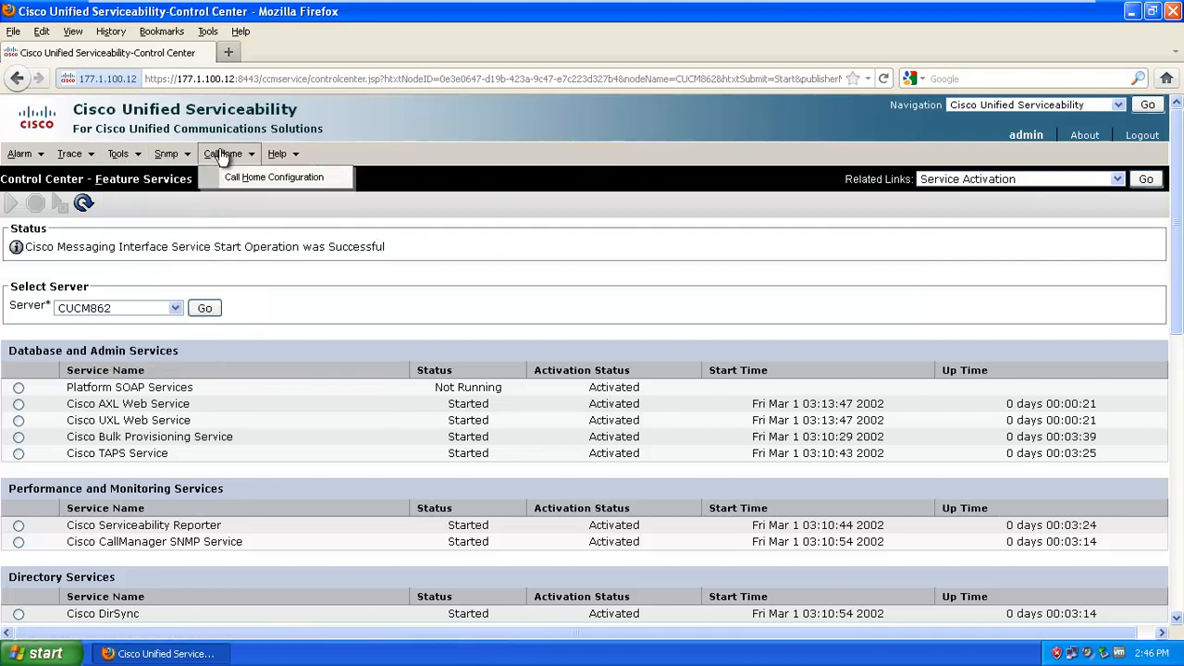
pyautogui.moveTo(281, 155)
pyautogui.moveTo(21, 155)
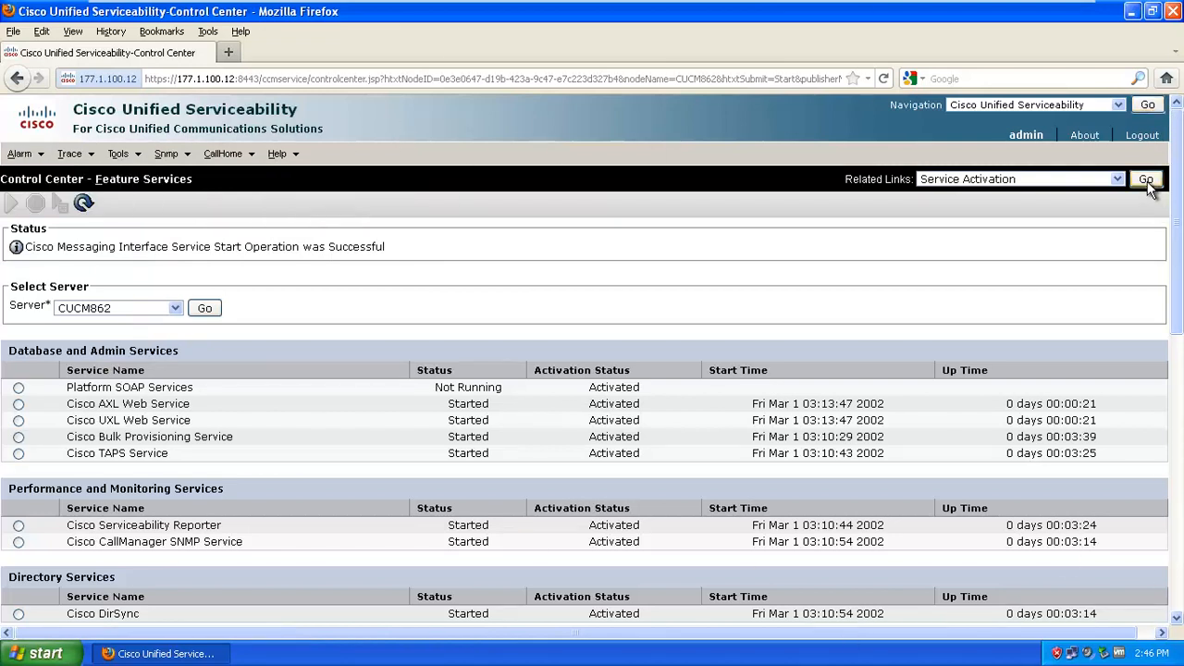
pyautogui.click(1119, 105)
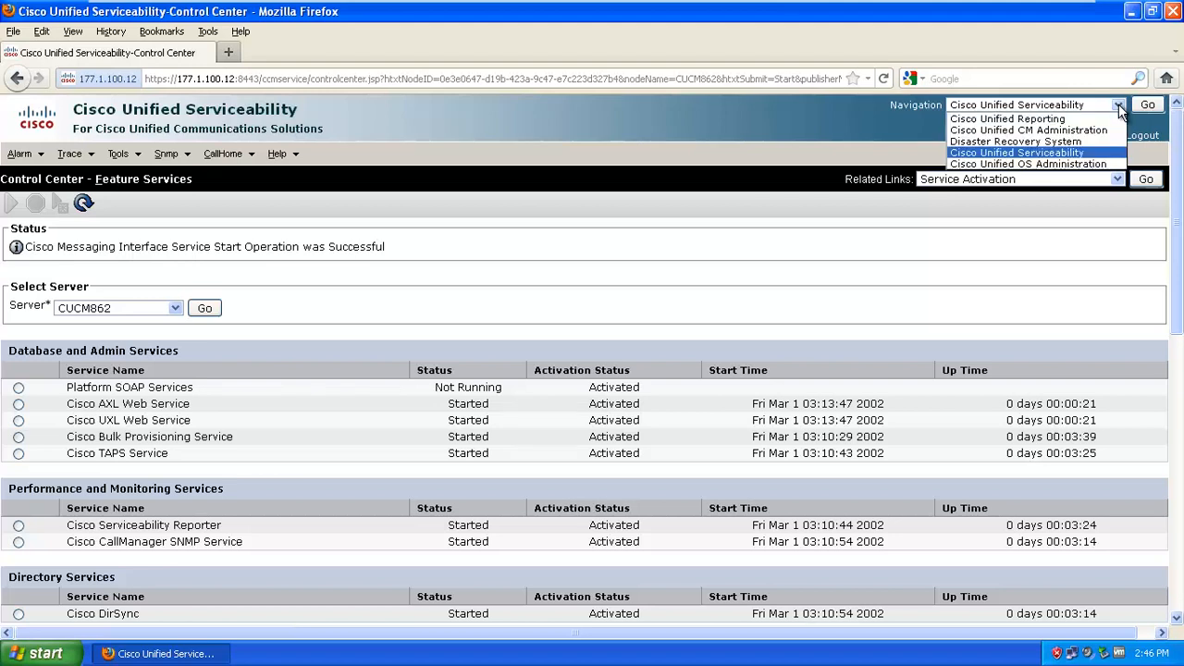
# Sign in to Disaster Recovery System as admin and open the empty Backup Device list
pyautogui.click(1052, 142)
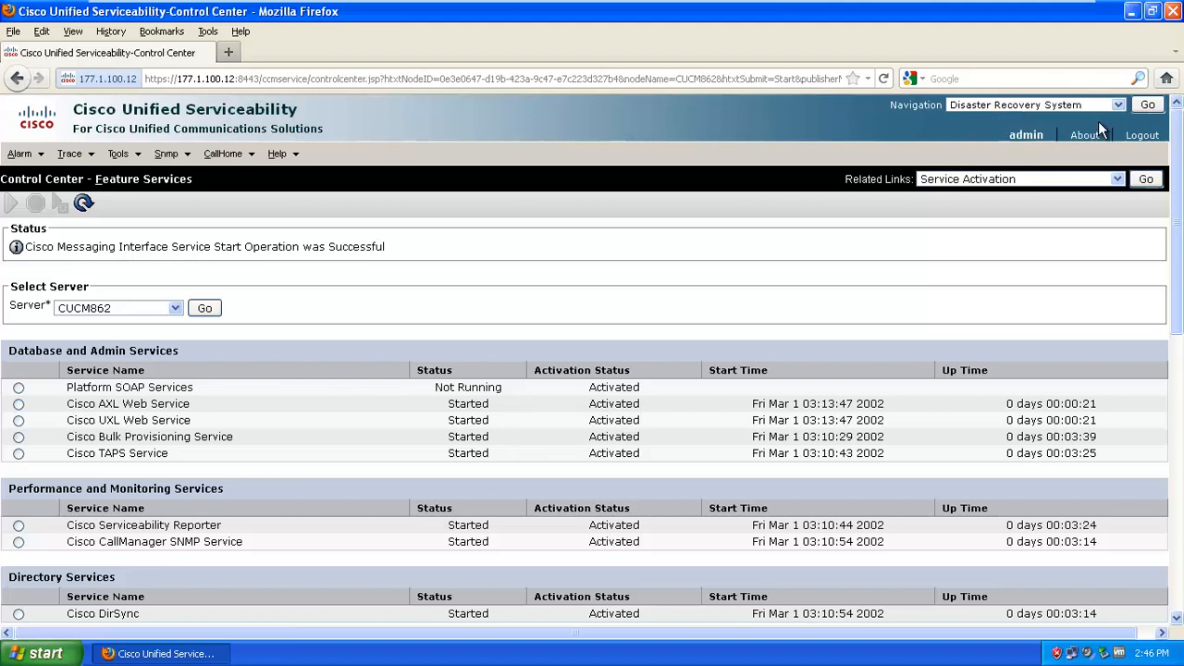
pyautogui.click(1146, 105)
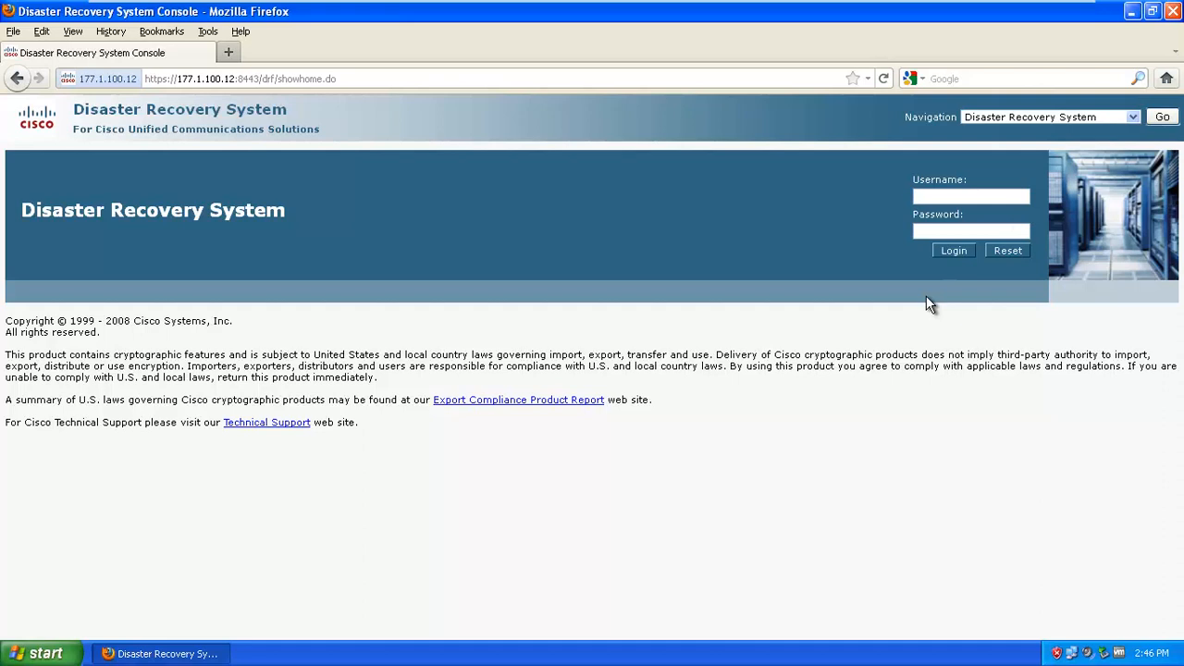
pyautogui.write('admin2')
pyautogui.press('Tab')
pyautogui.write('•••••••••')
pyautogui.press('Return')
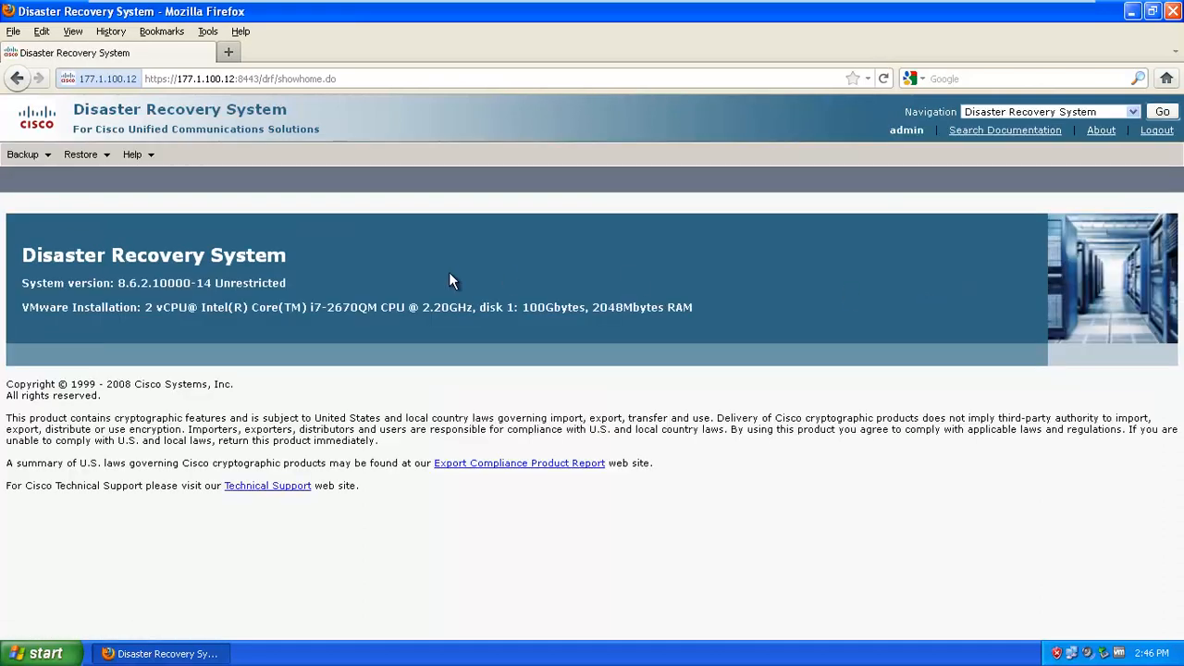
pyautogui.moveTo(22, 155)
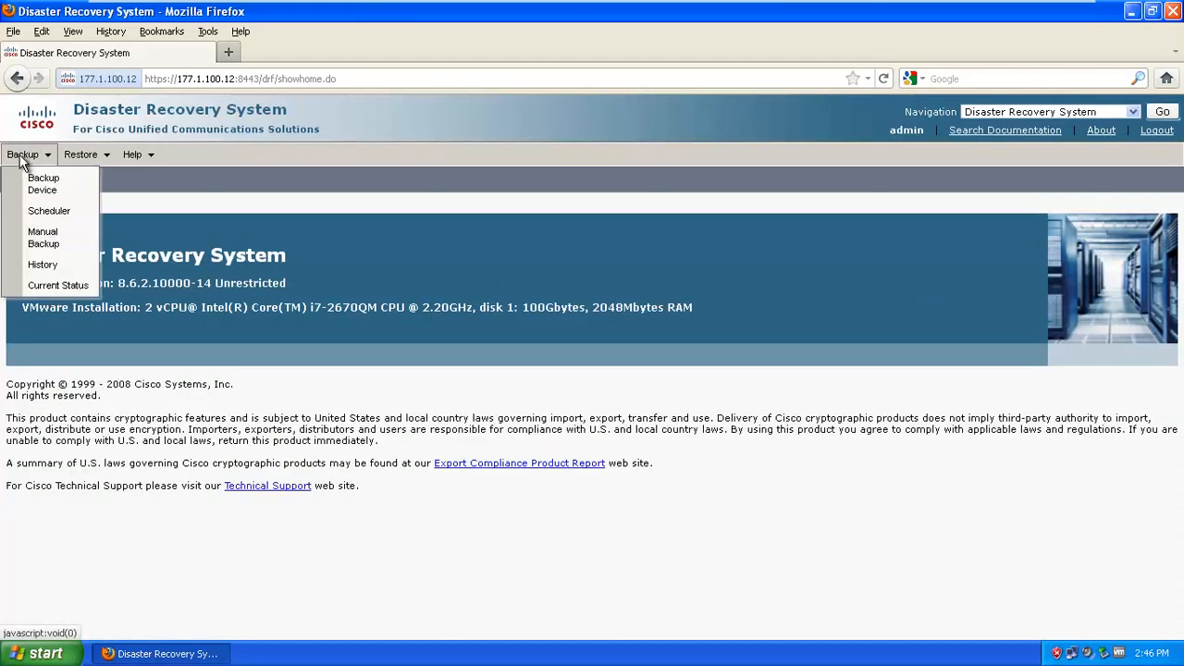
pyautogui.click(47, 184)
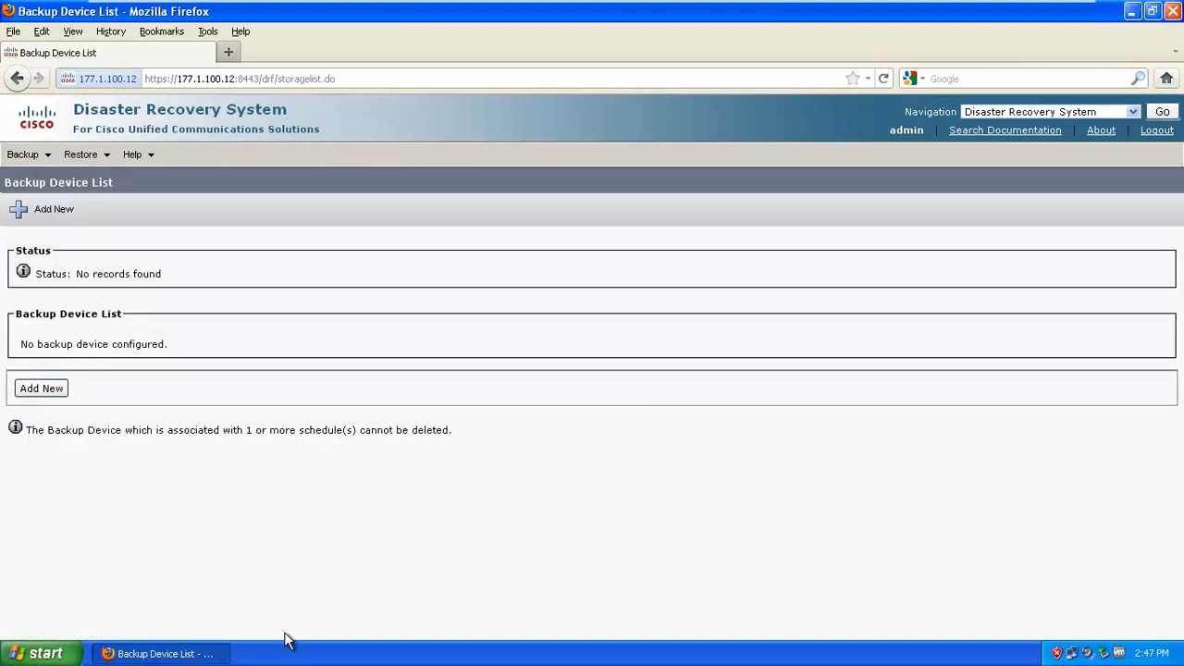
# Inspect the new backup device's Network Directory fields, then open the empty Schedule List
pyautogui.click(53, 398)
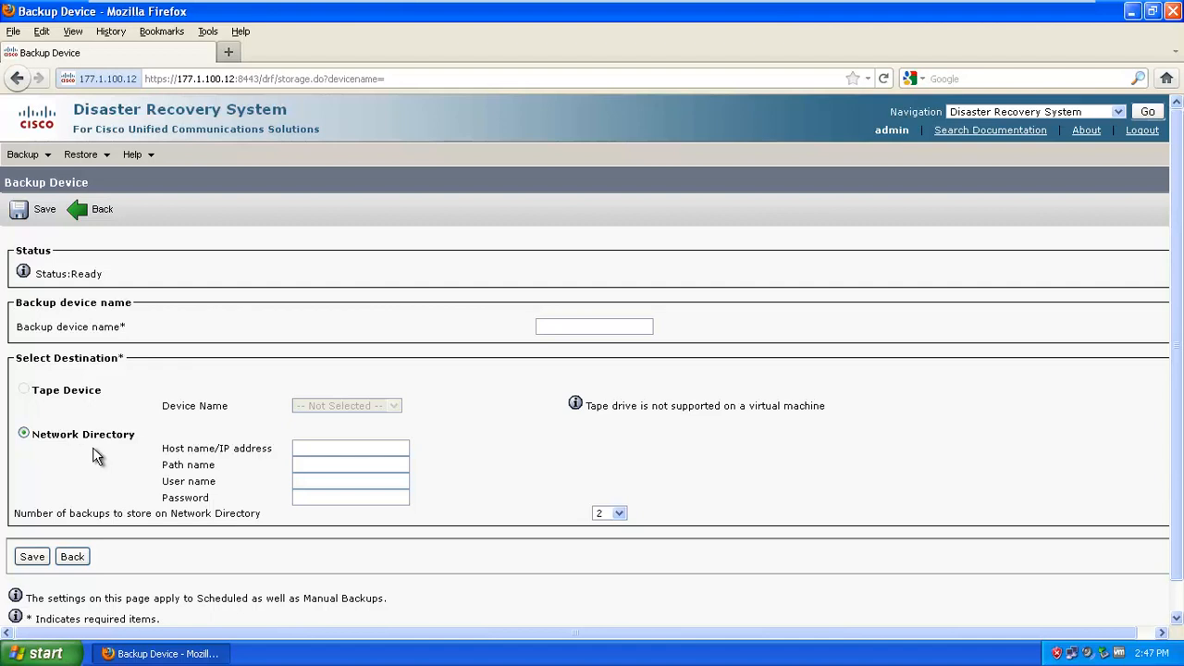
pyautogui.click(312, 448)
pyautogui.click(309, 479)
pyautogui.click(306, 470)
pyautogui.moveTo(20, 154)
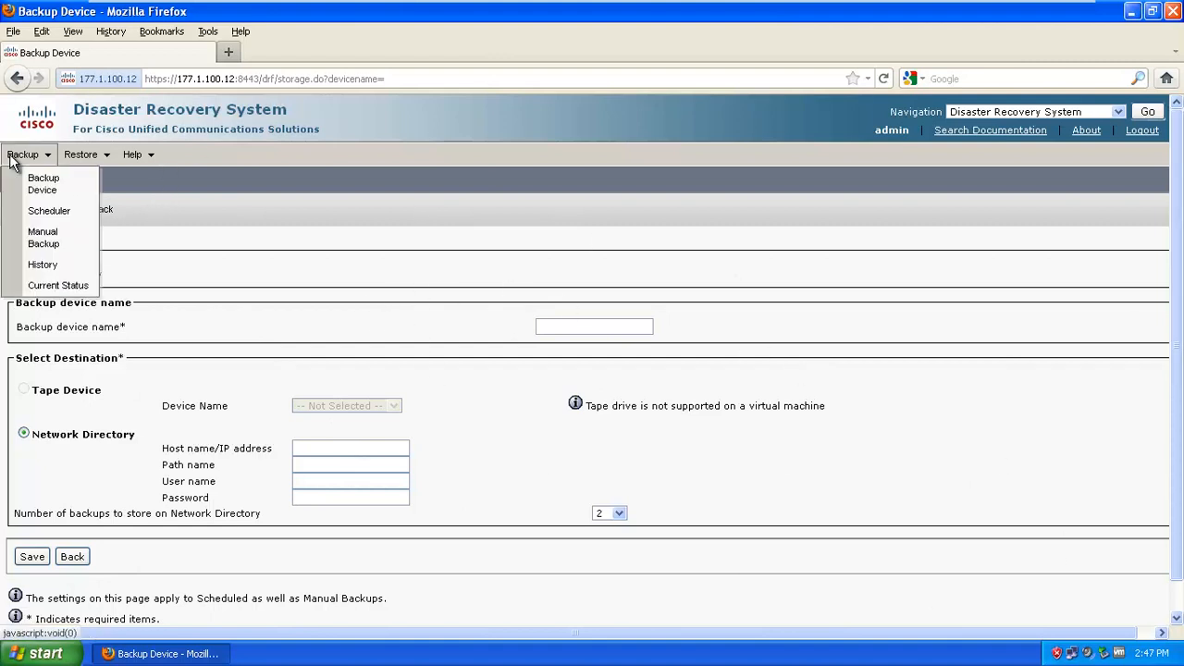
pyautogui.click(41, 213)
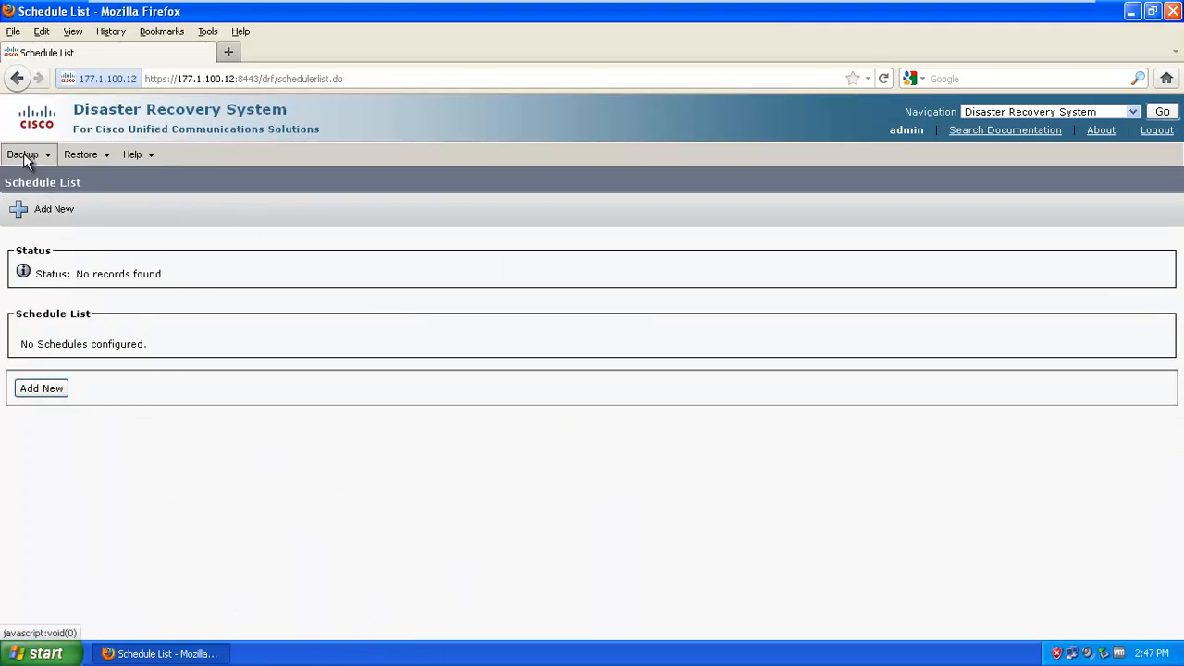
# Review the Manual Backup page
pyautogui.moveTo(26, 155)
pyautogui.click(43, 242)
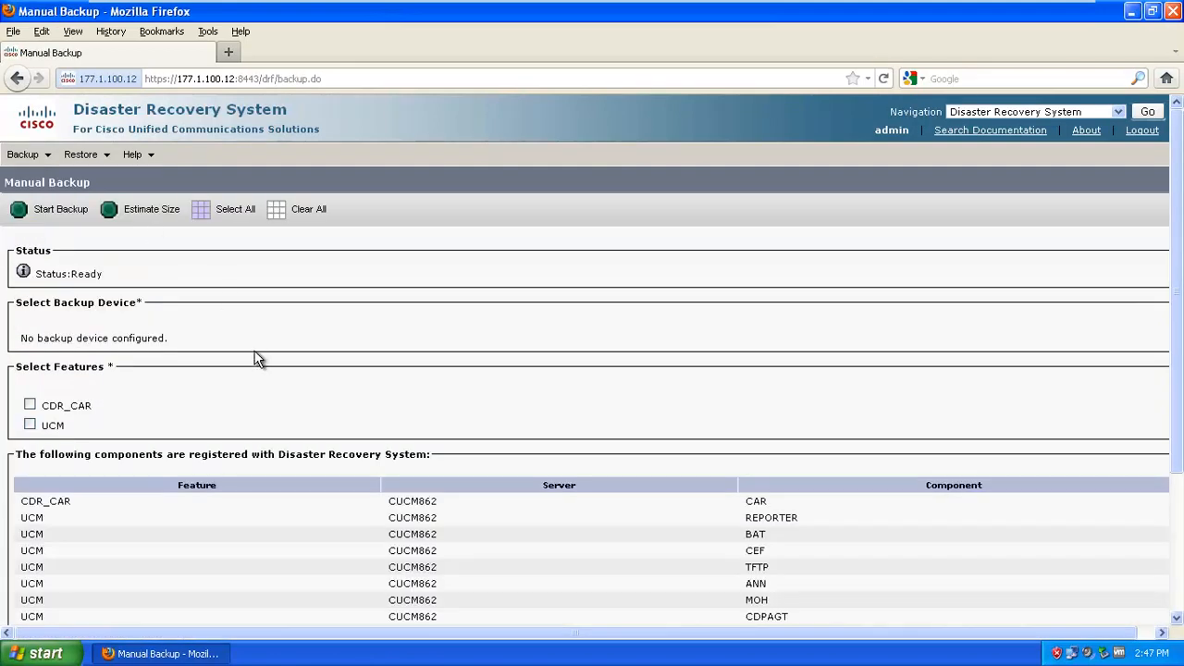
pyautogui.scroll(-4, 257, 360)
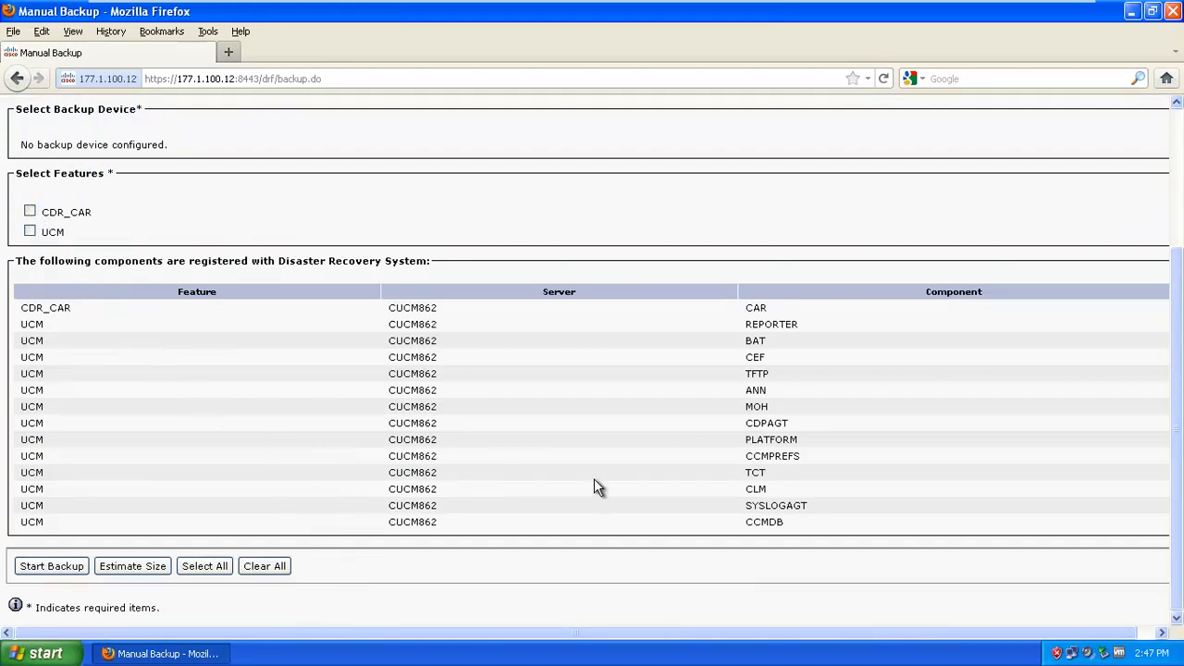
pyautogui.scroll(4, 384, 460)
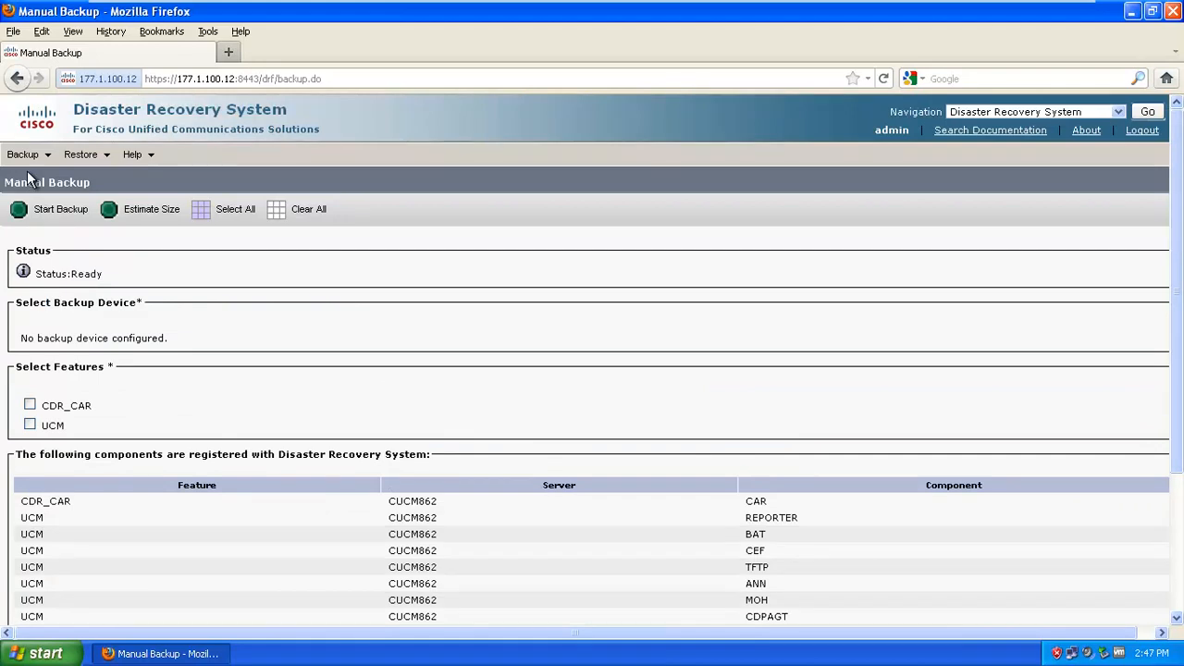
# Refresh the empty Backup History, then view Current Status showing no backup status
pyautogui.moveTo(30, 161)
pyautogui.click(70, 266)
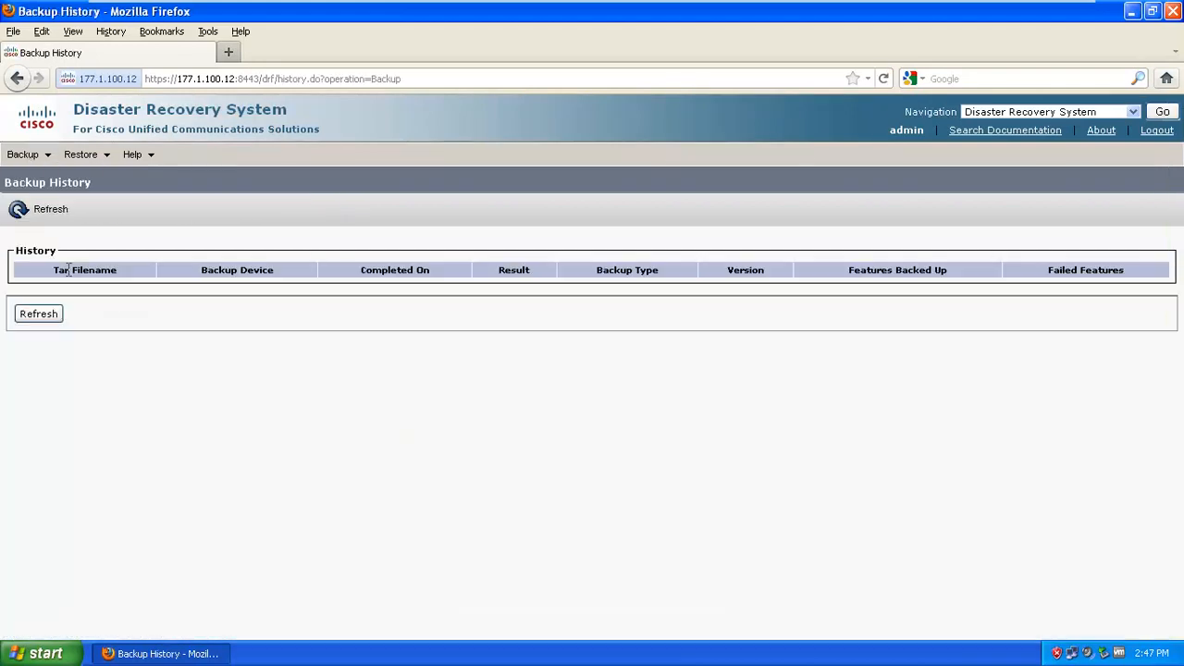
pyautogui.click(53, 315)
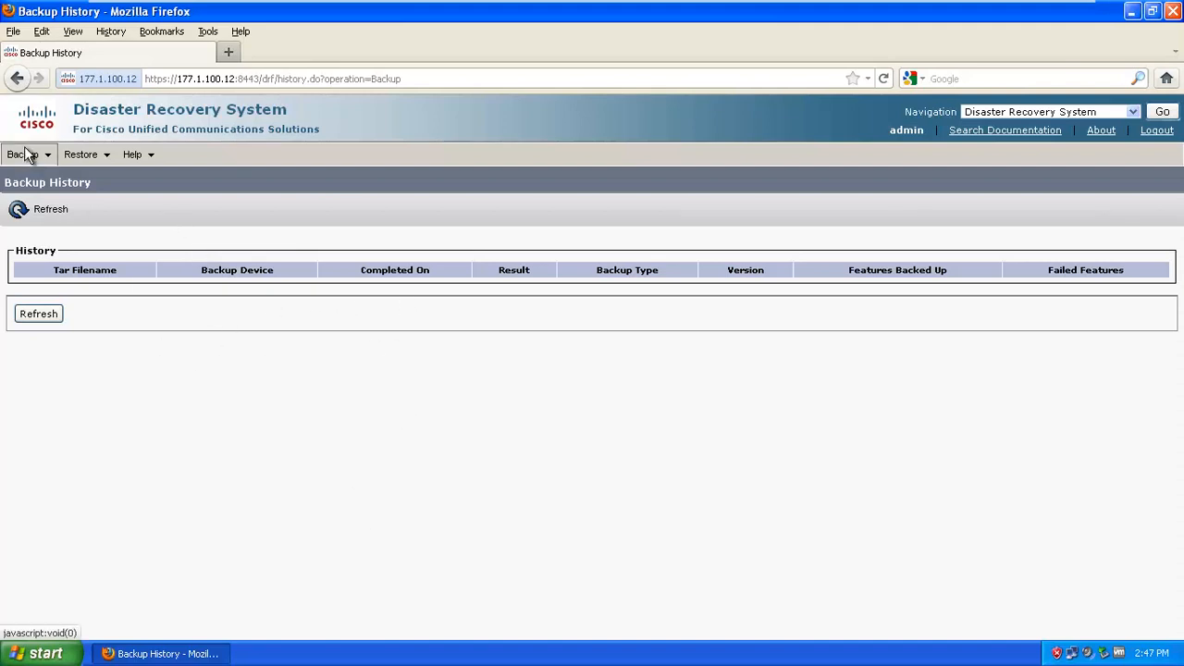
pyautogui.moveTo(34, 159)
pyautogui.click(86, 287)
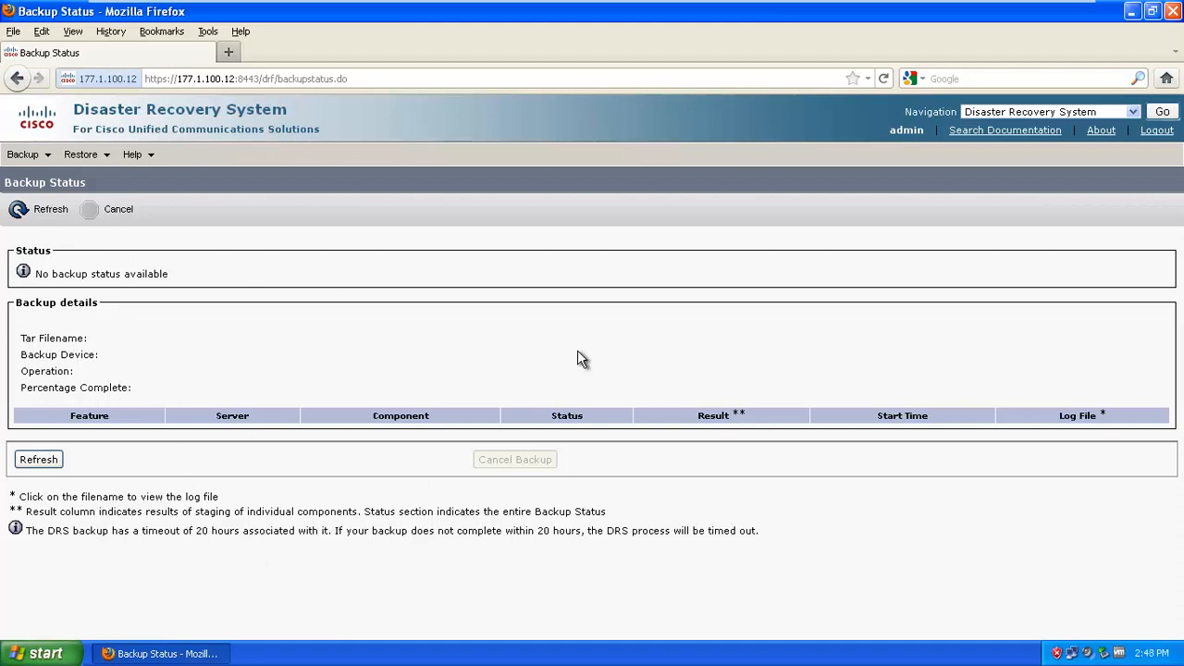
# Try the Restore Wizard and dismiss the no-backup-device warning
pyautogui.moveTo(91, 157)
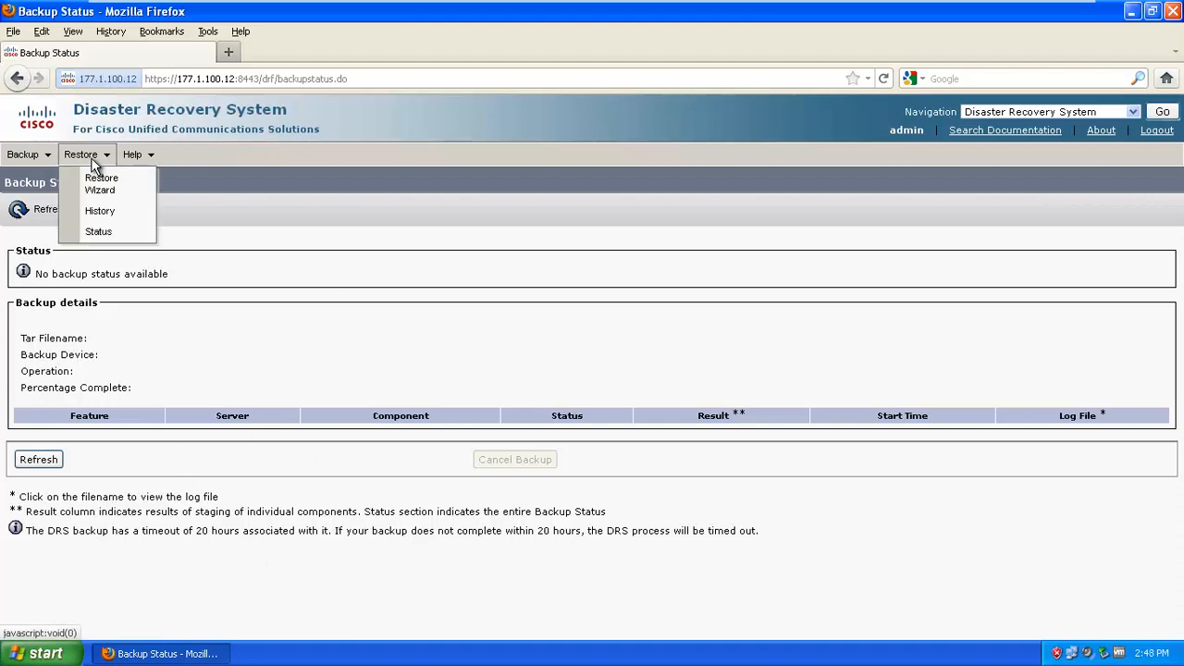
pyautogui.click(99, 189)
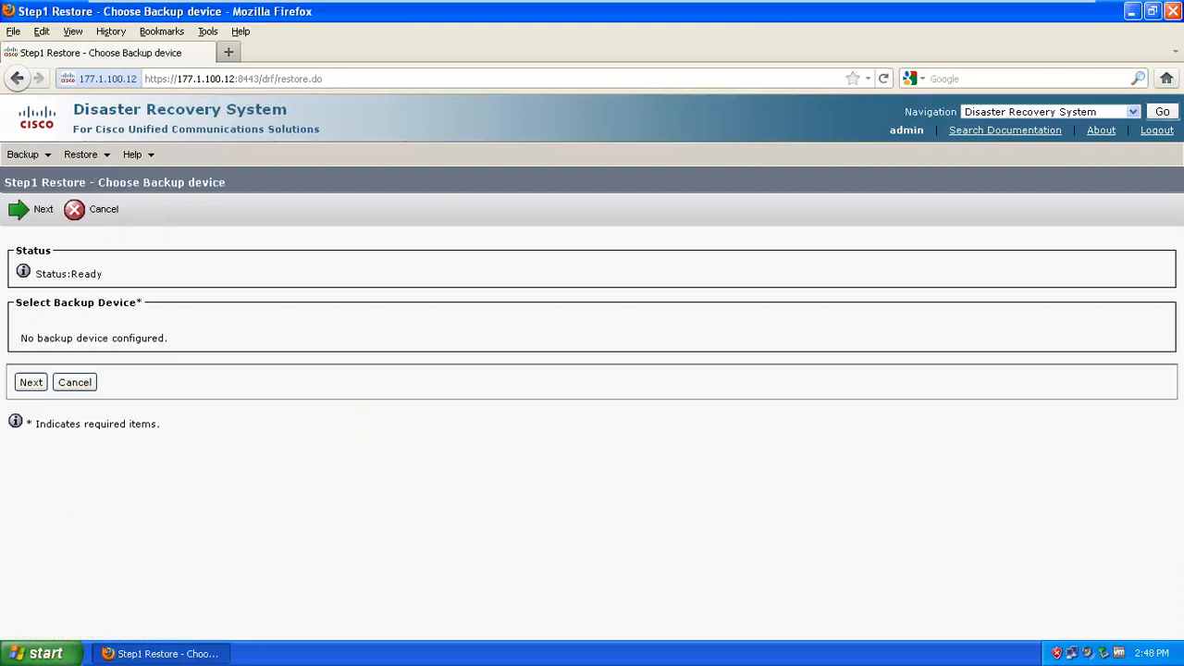
pyautogui.click(32, 383)
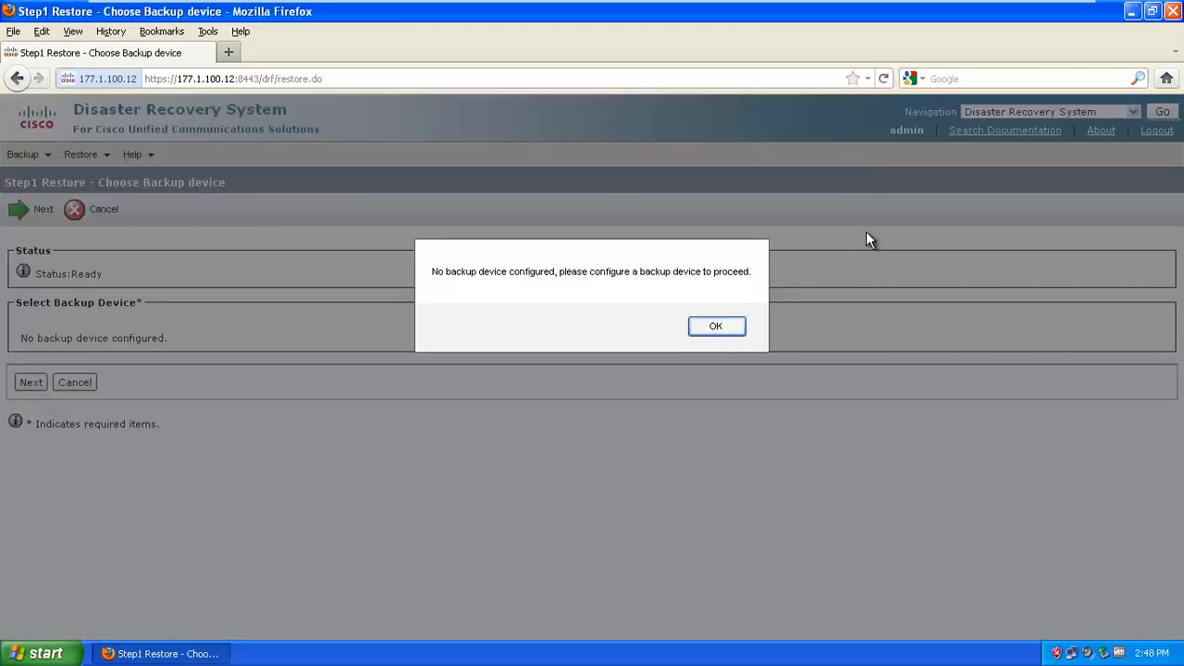
pyautogui.click(720, 331)
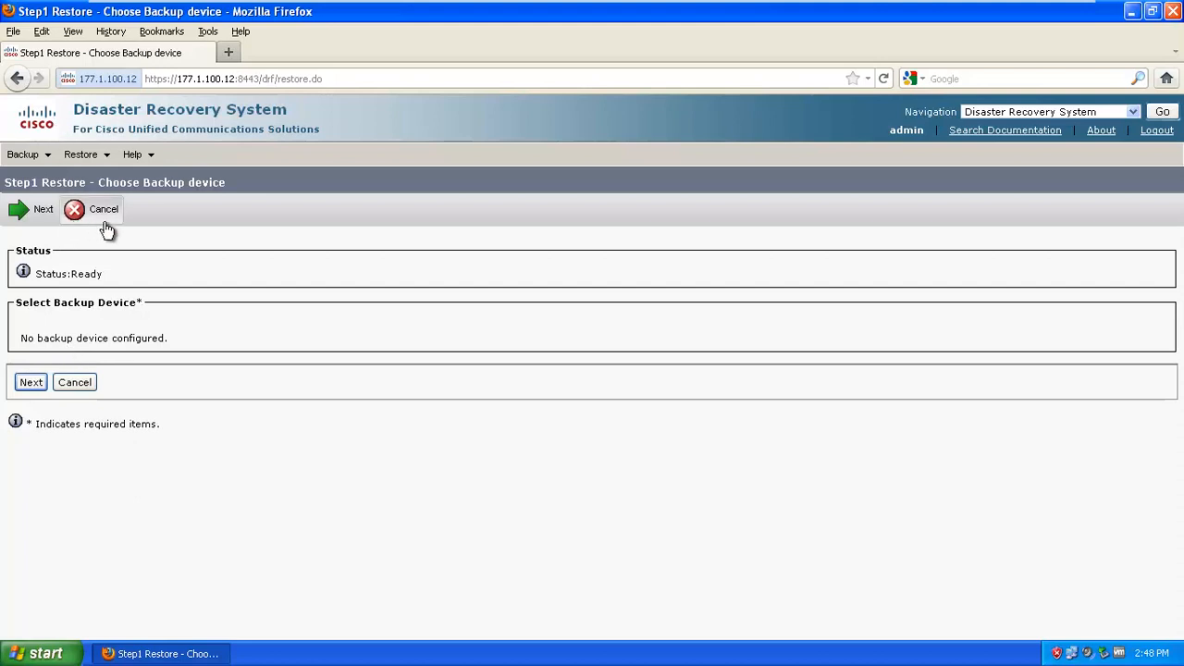
# Refresh the empty Restore History, then view Restore Status showing none available
pyautogui.moveTo(78, 157)
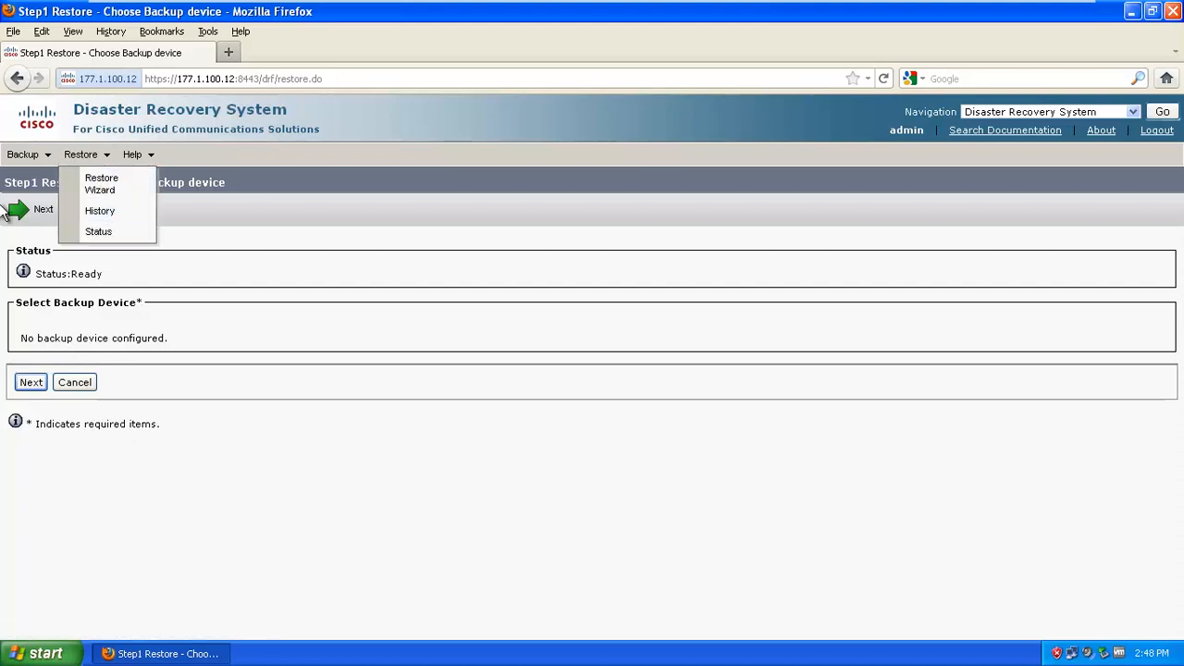
pyautogui.moveTo(25, 157)
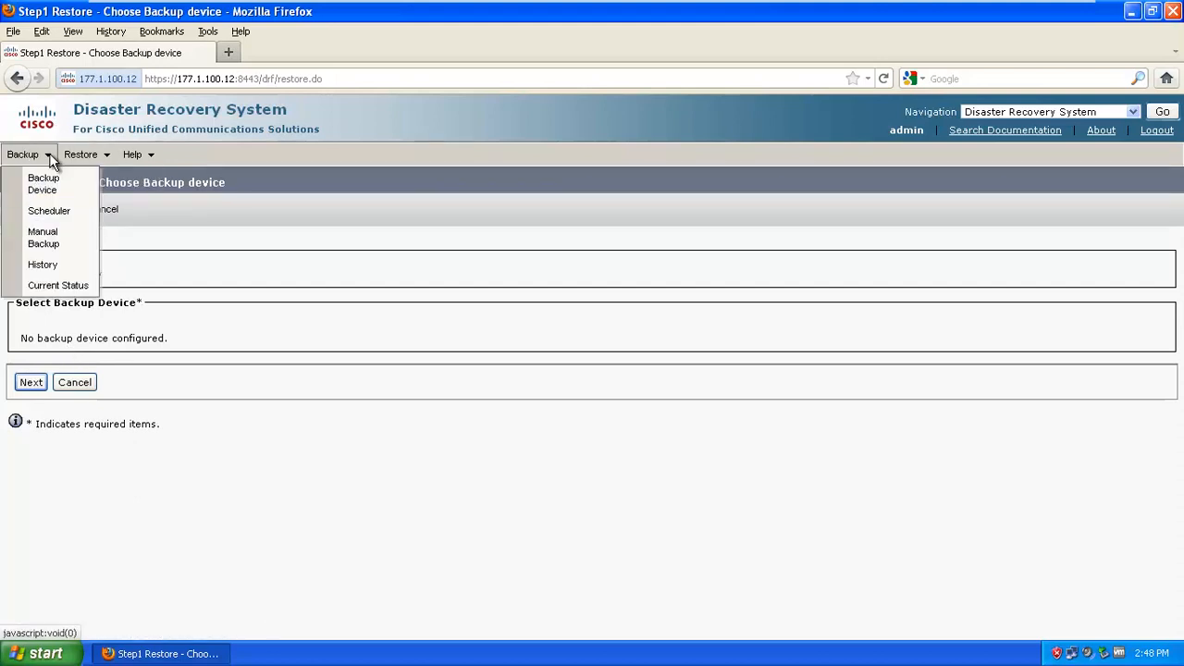
pyautogui.click(126, 217)
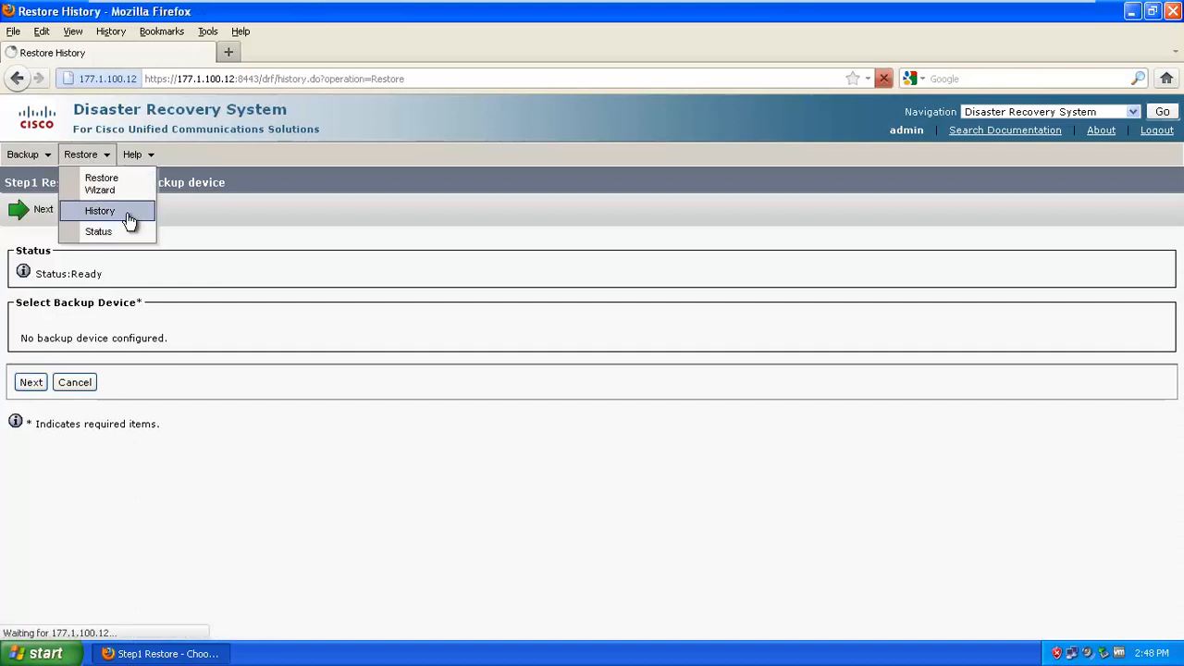
pyautogui.click(48, 315)
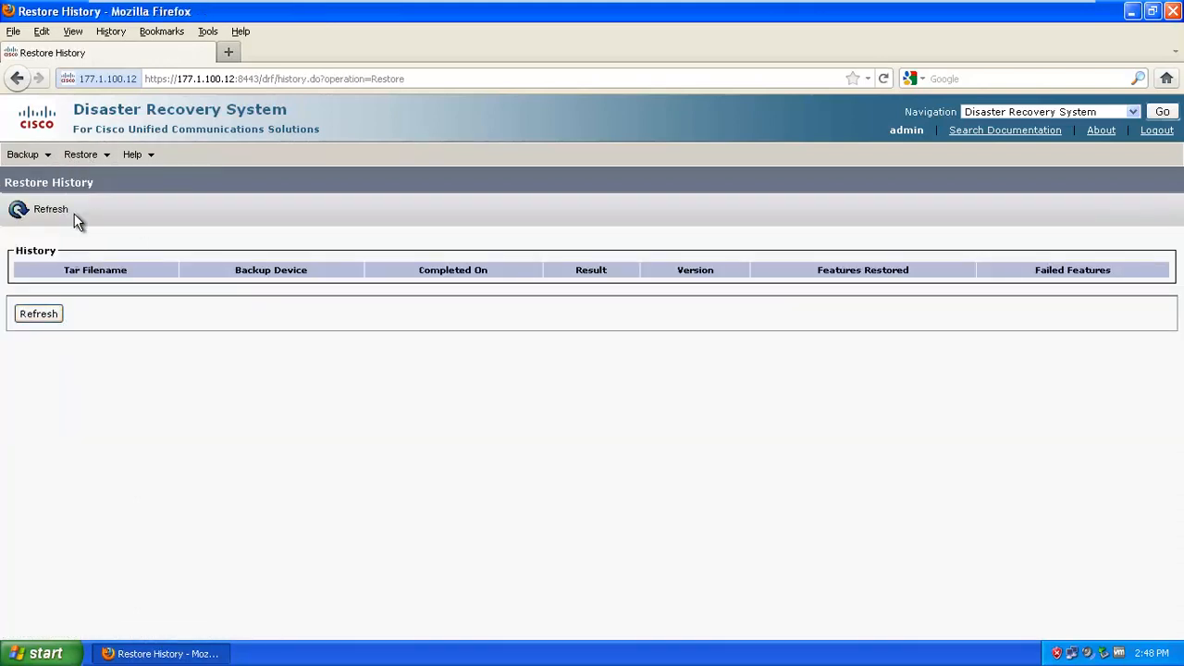
pyautogui.moveTo(92, 160)
pyautogui.click(104, 232)
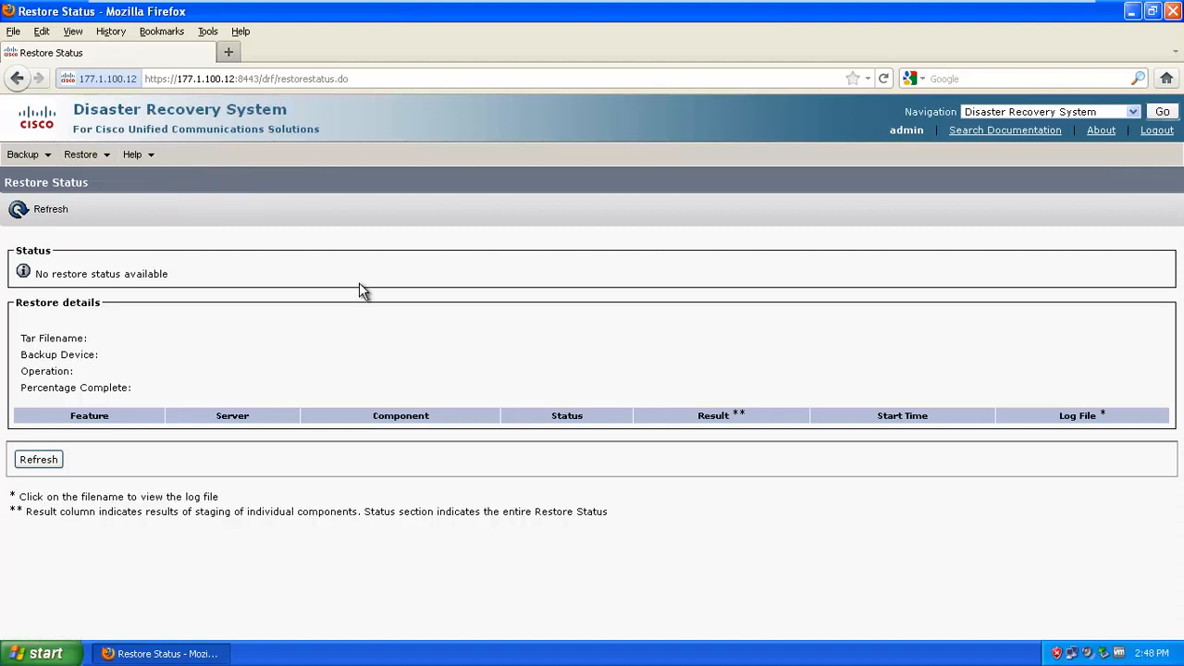
pyautogui.click(1133, 112)
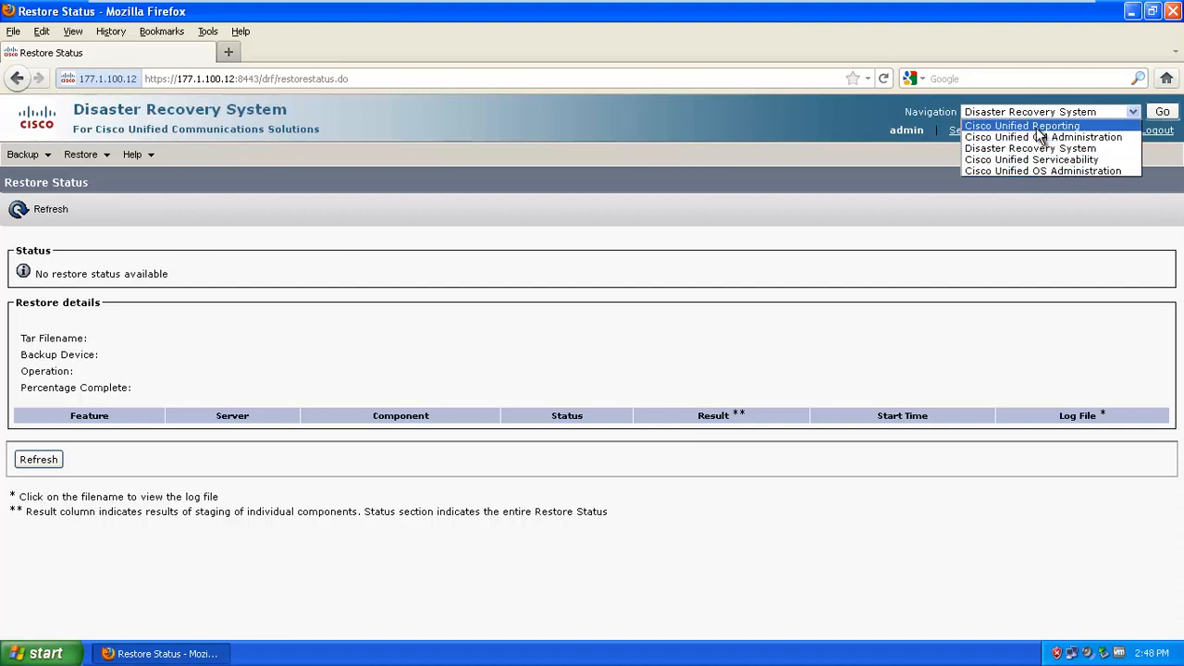
# Switch to Cisco Unified Reporting and sign in
pyautogui.click(1037, 127)
pyautogui.click(1162, 111)
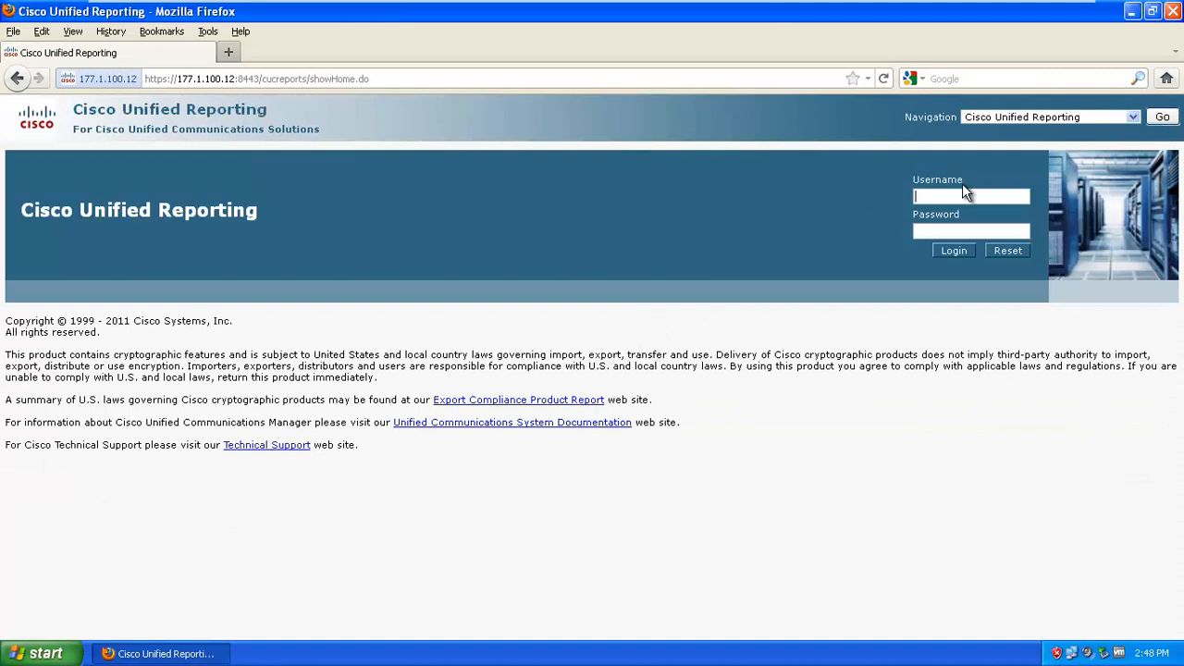
pyautogui.write('dmin')
pyautogui.press('Return')
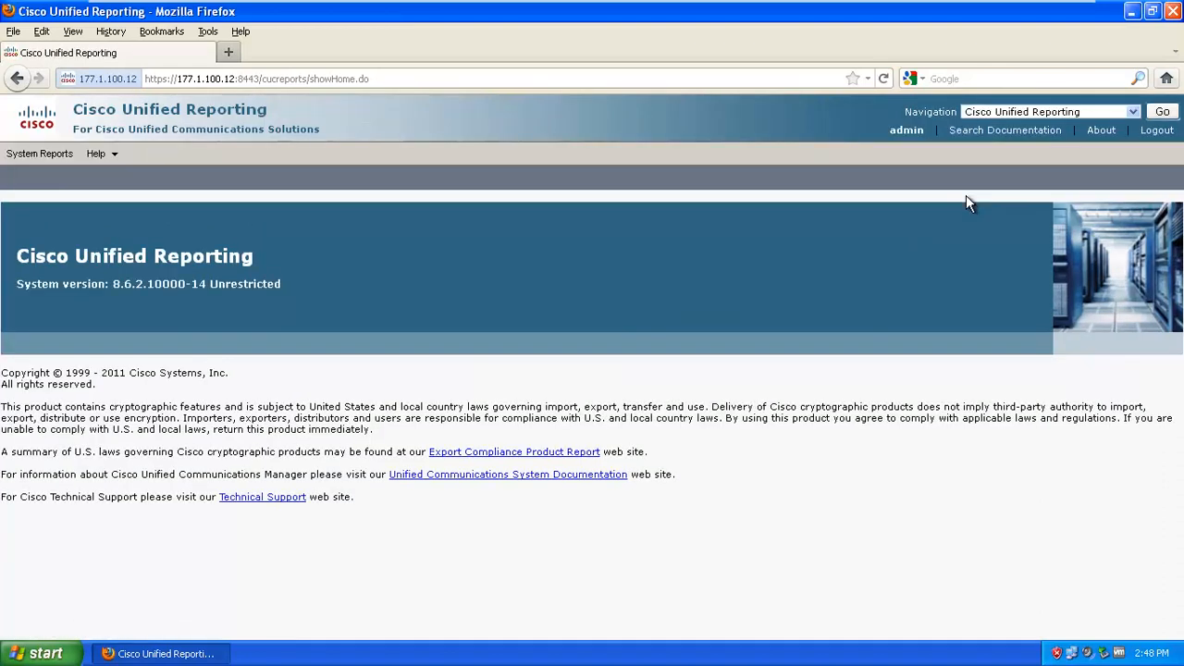
# Open the Unified CM Cluster Overview system report, which has no existing report
pyautogui.click(22, 163)
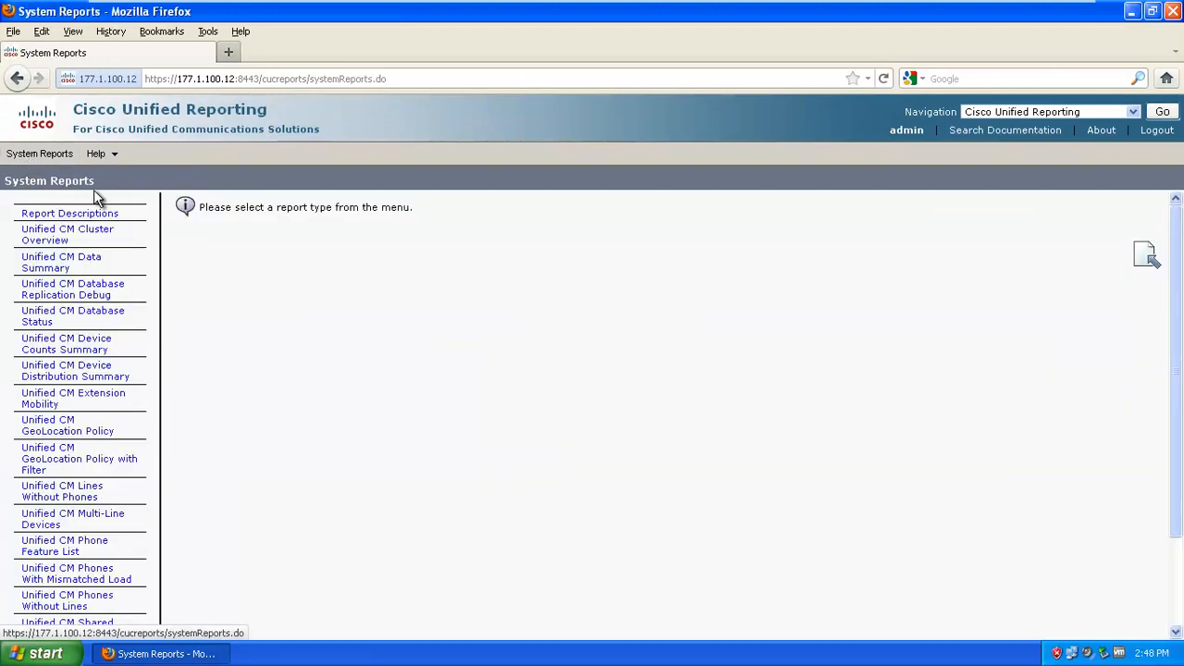
pyautogui.scroll(-3, 74, 329)
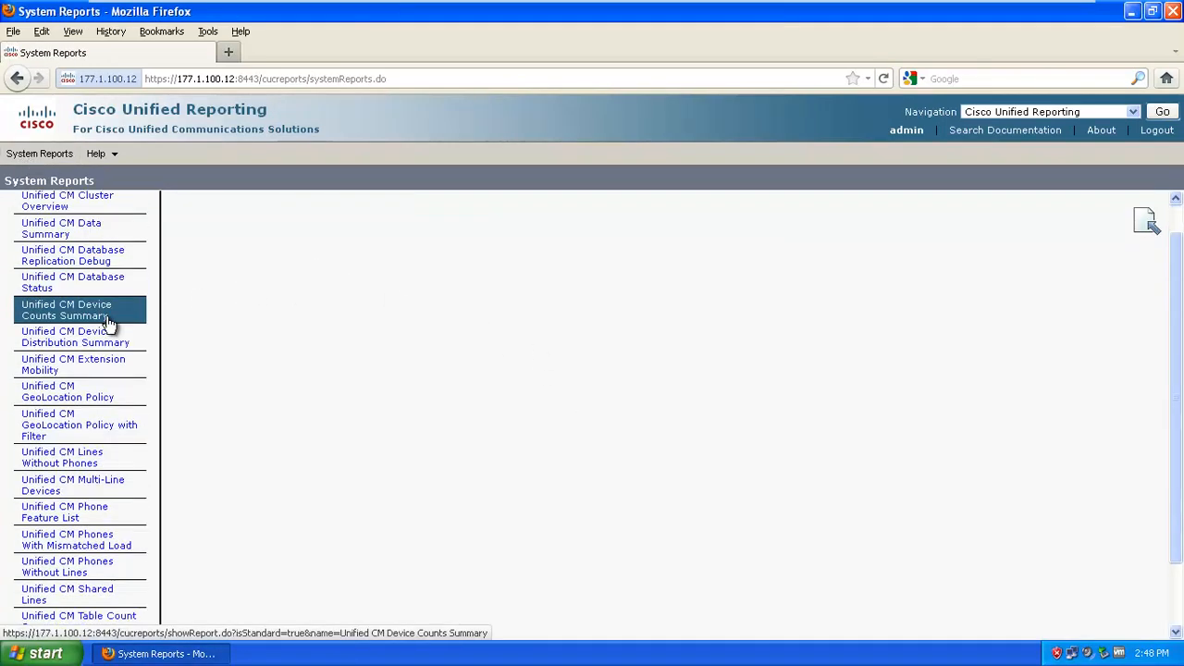
pyautogui.scroll(3, 193, 586)
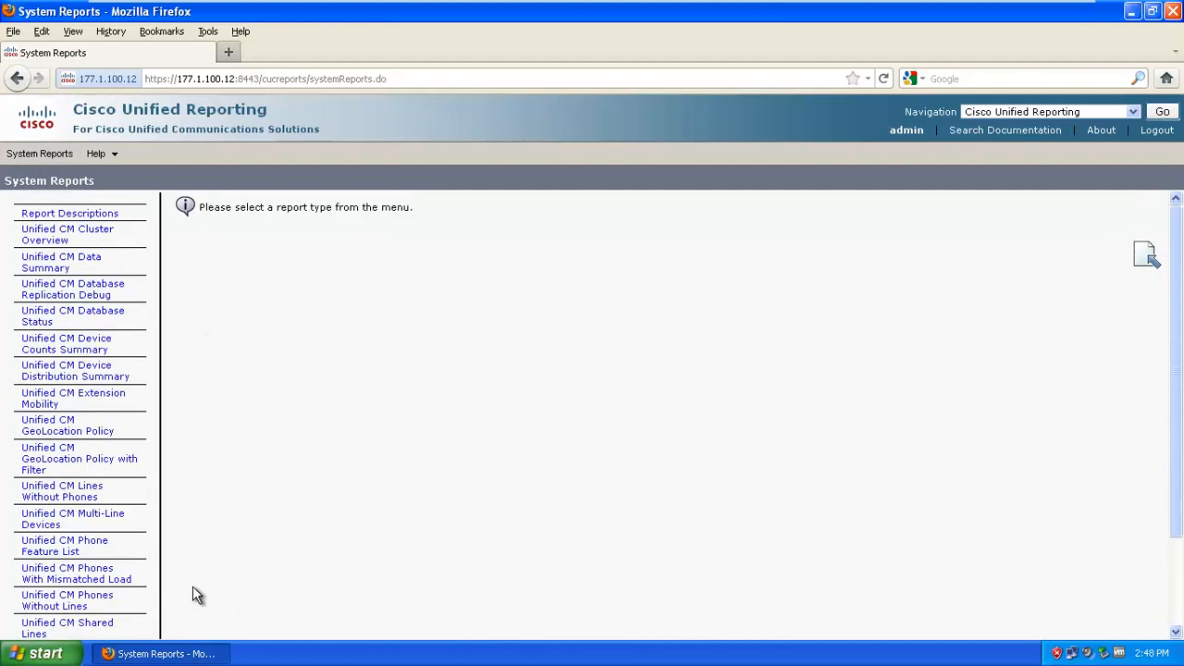
pyautogui.click(90, 245)
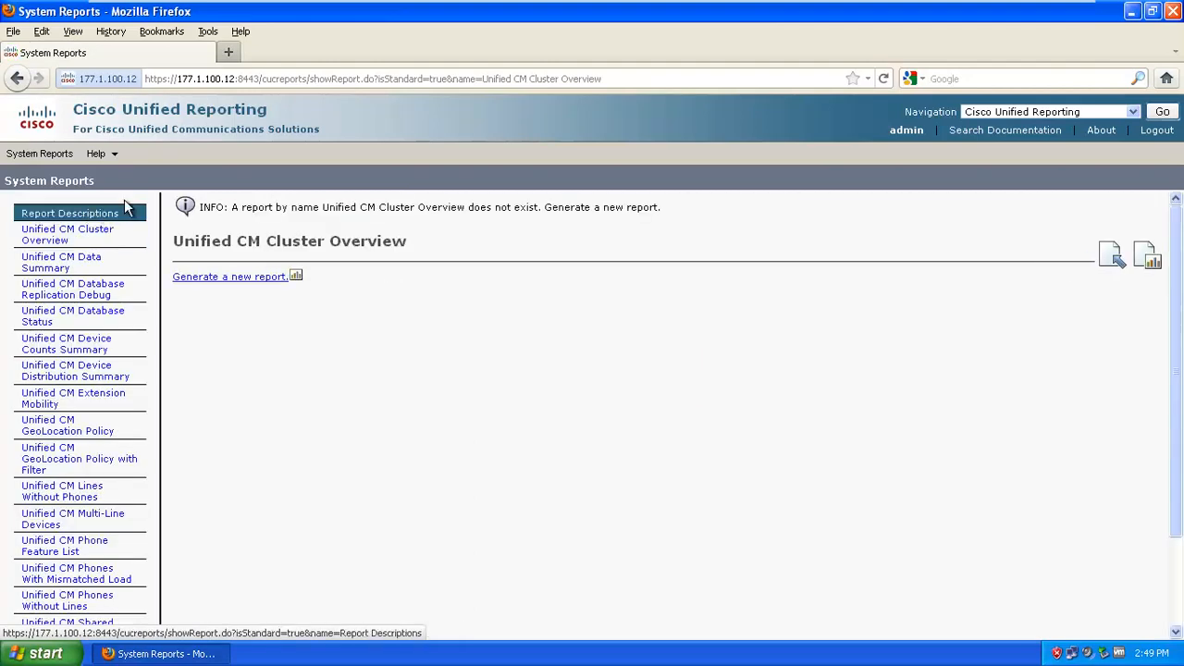
# Generate a new Cluster Overview report and review StandAloneCluster with publisher CUCM862 at 177.1.100.12
pyautogui.click(232, 279)
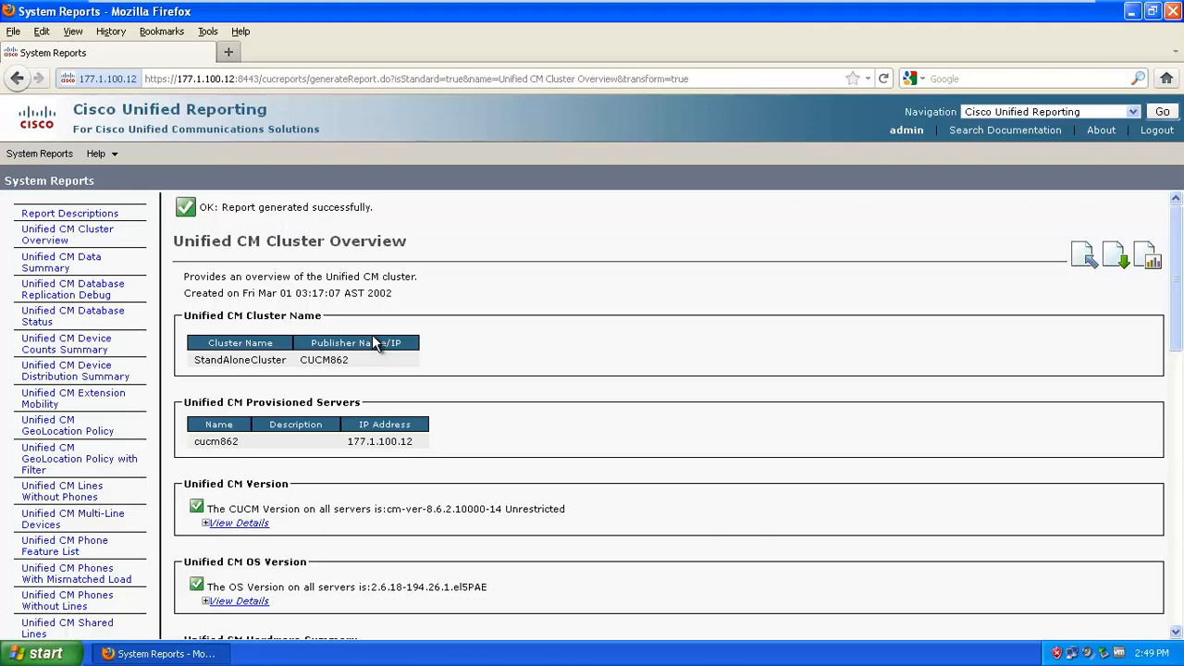
pyautogui.scroll(-10, 375, 343)
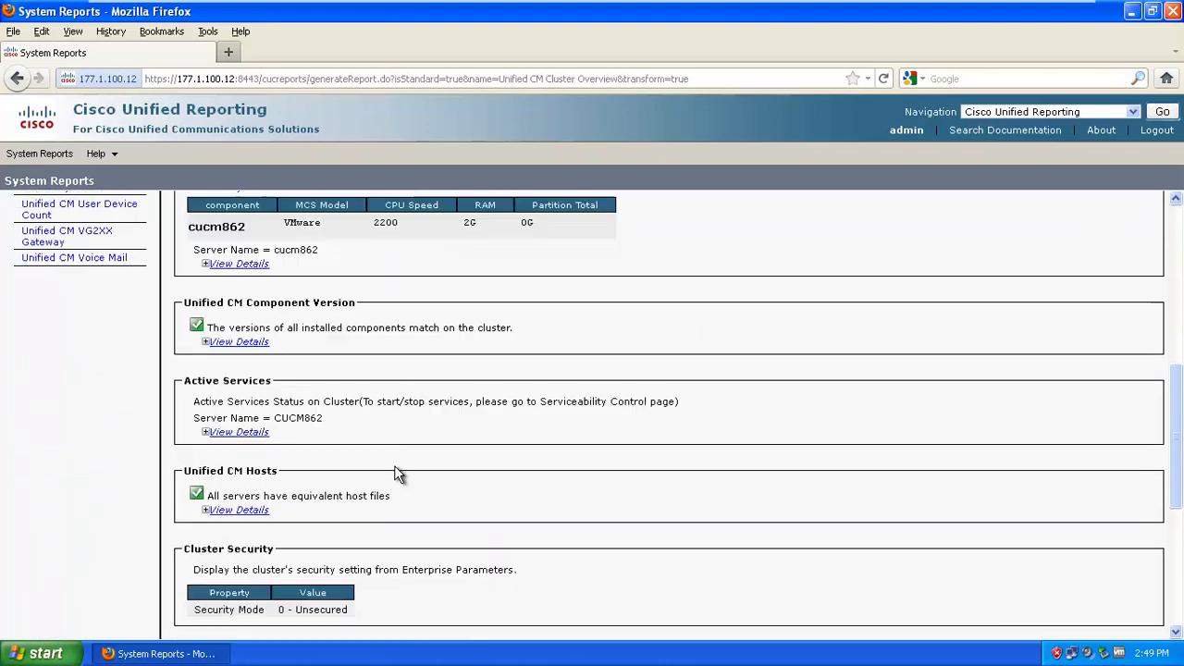
pyautogui.scroll(-6, 395, 473)
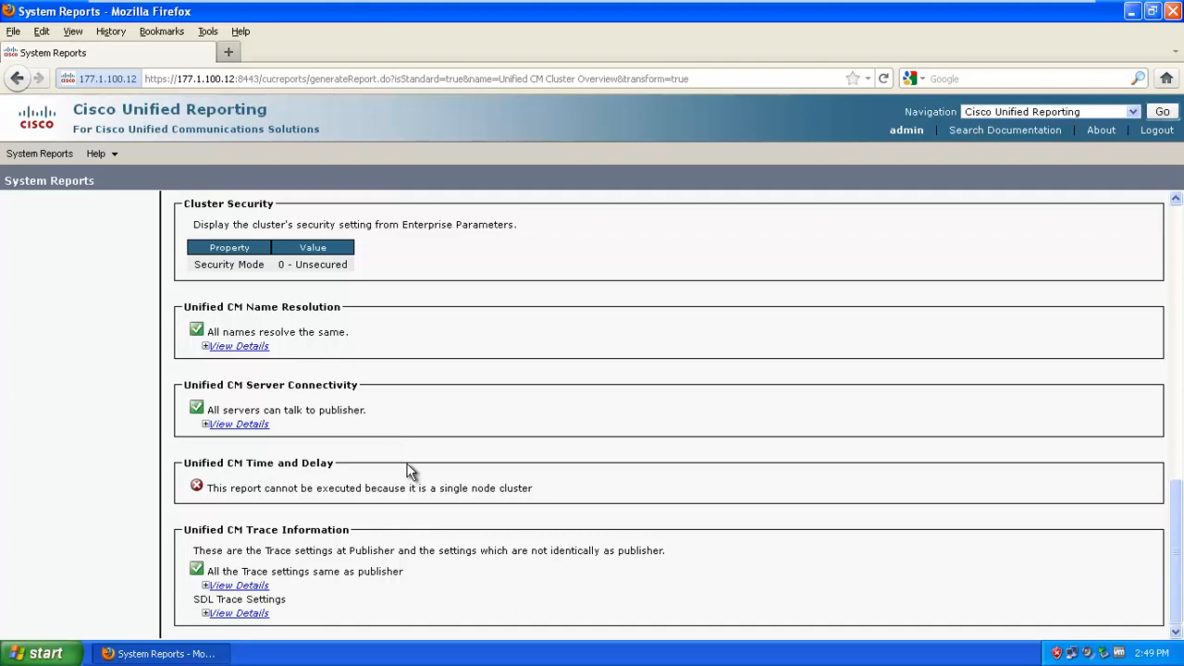
pyautogui.scroll(15, 412, 472)
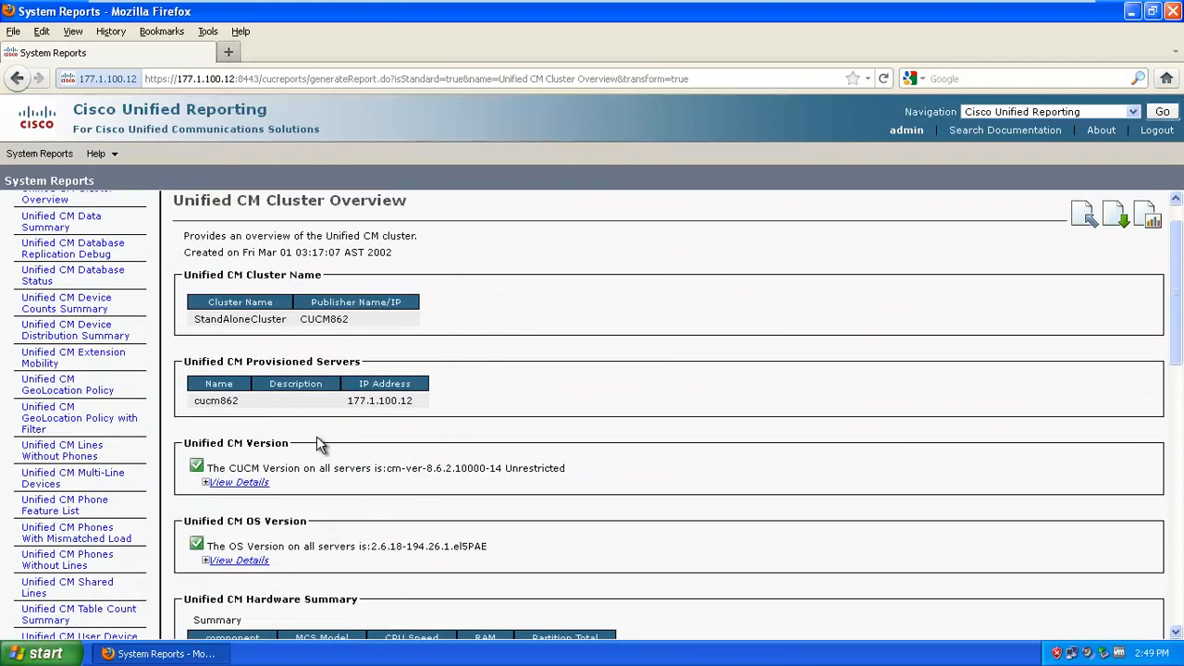
pyautogui.scroll(1, 936, 546)
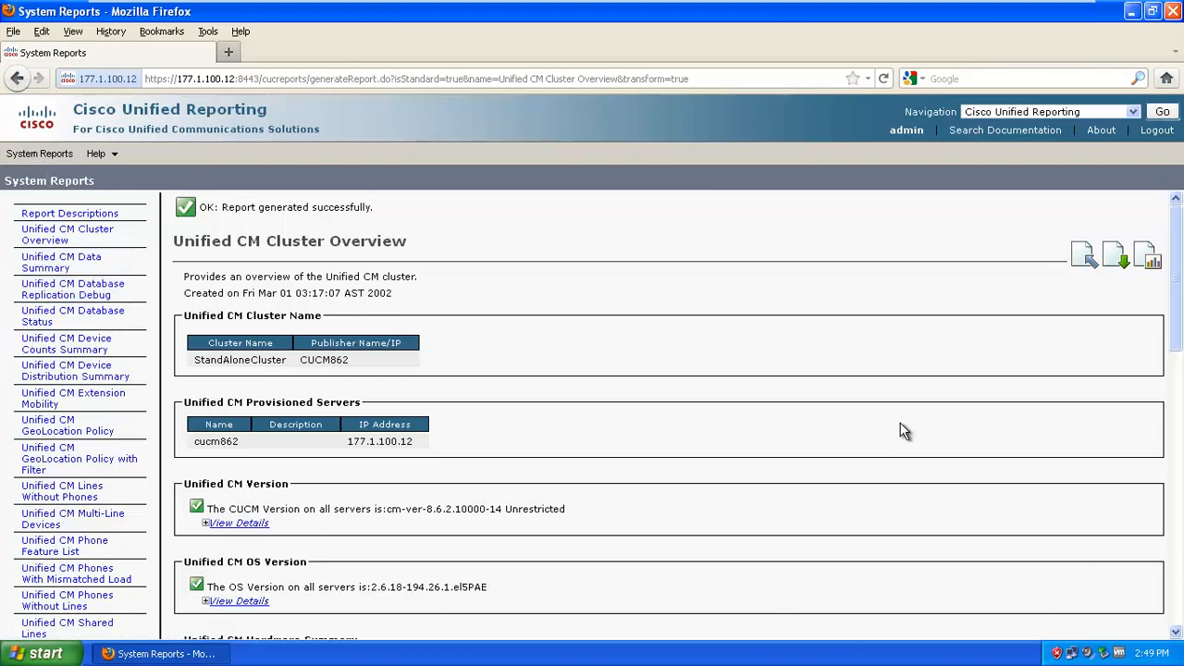
pyautogui.click(1134, 112)
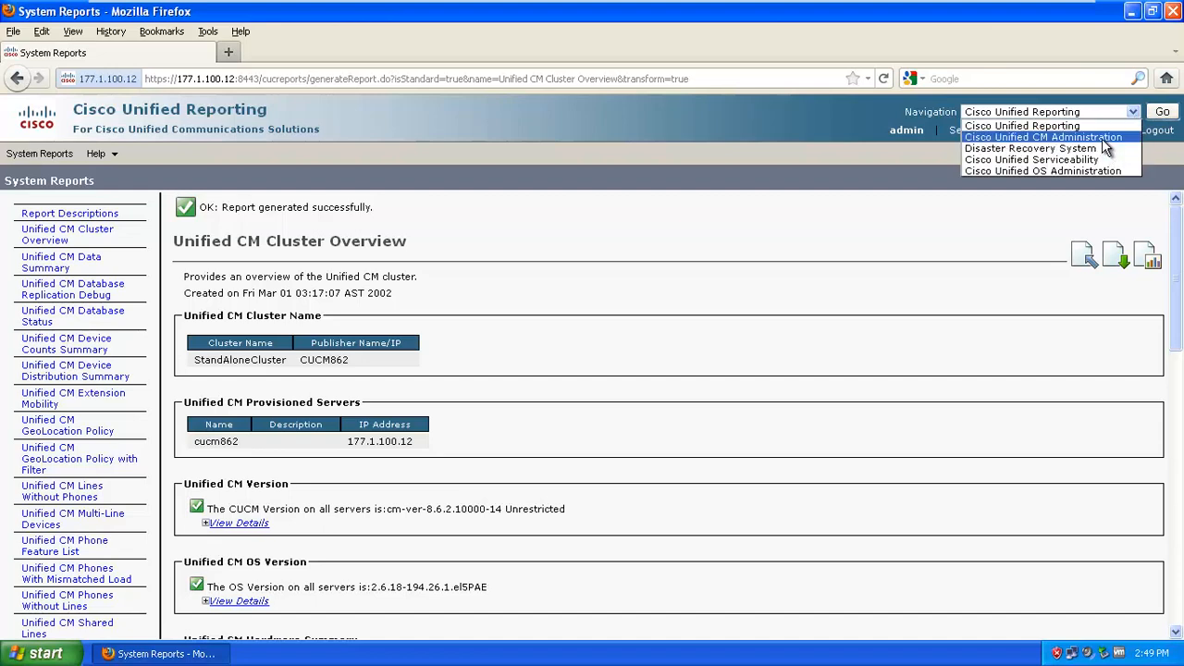
# Switch to Cisco Unified CM Administration, showing system version 8.6.2.10000-14 on its home page
pyautogui.click(1111, 138)
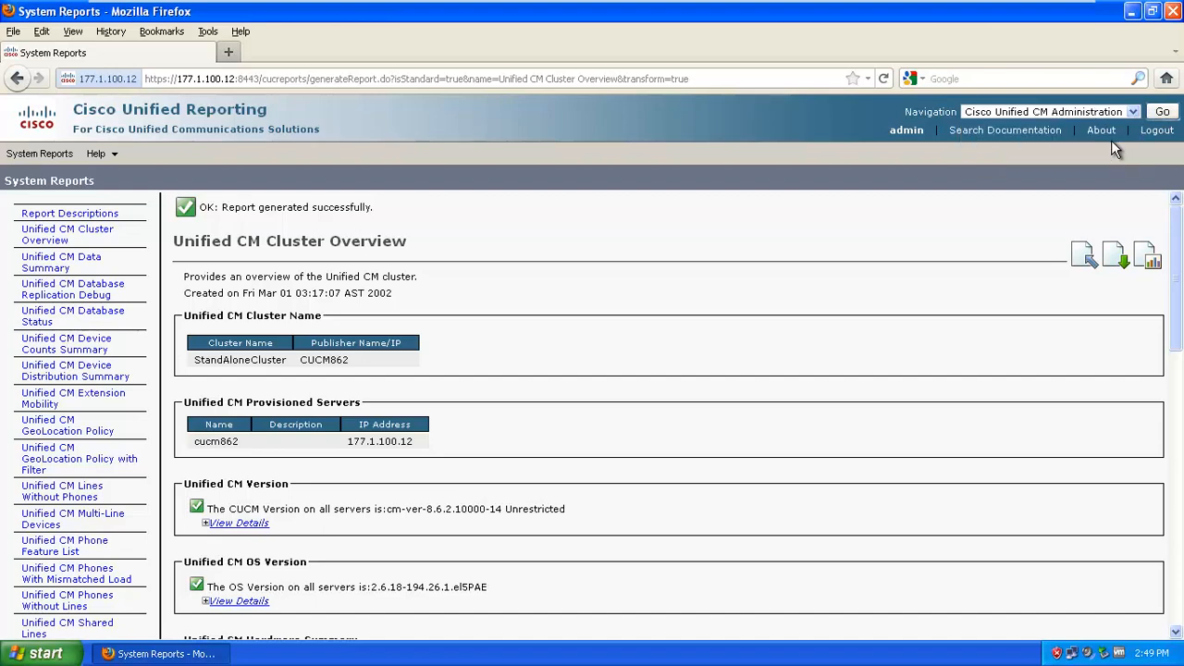
pyautogui.click(1160, 115)
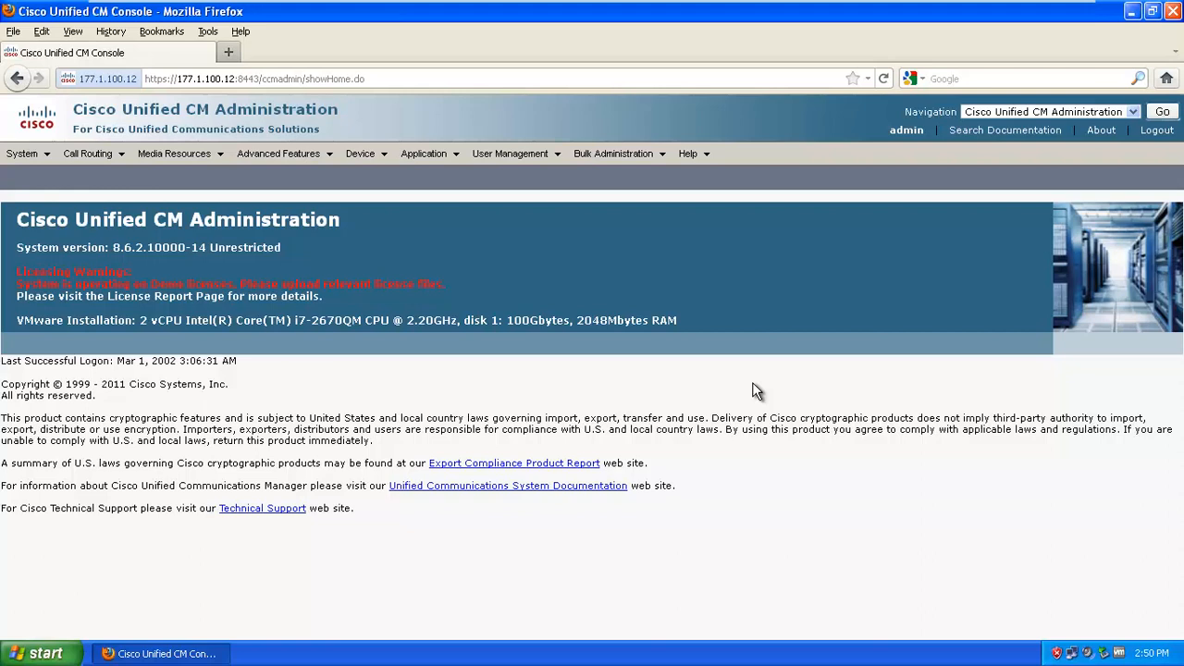
pyautogui.press('alt')
pyautogui.moveTo(953, 7)
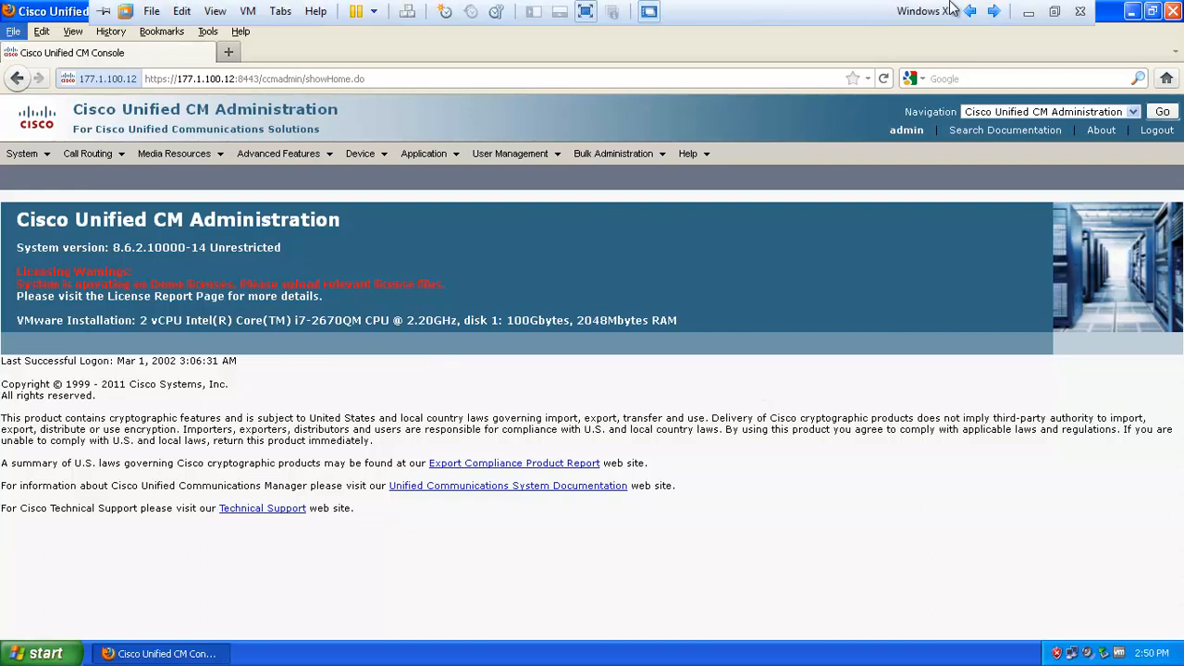